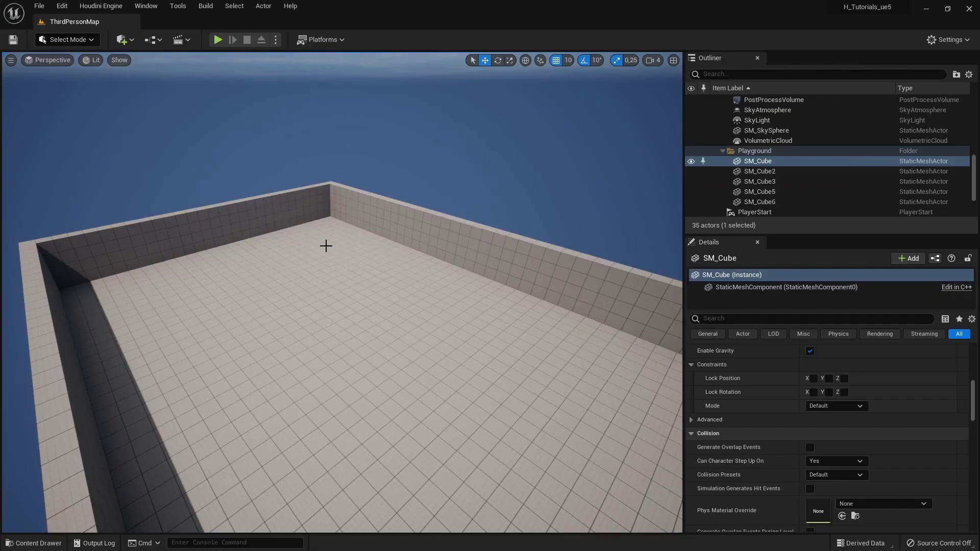
- Place the Tutorial_Building_Generator Houdini asset from the Building_tool folder on the playground floor and focus on it
right_drag(326, 246, 320, 245)
key(ctrl+space)
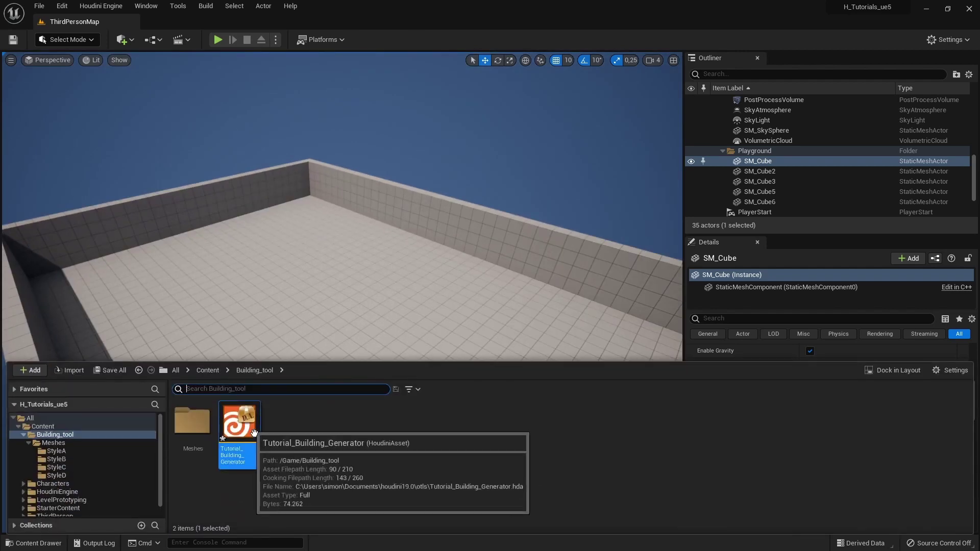
drag(353, 323, 308, 284)
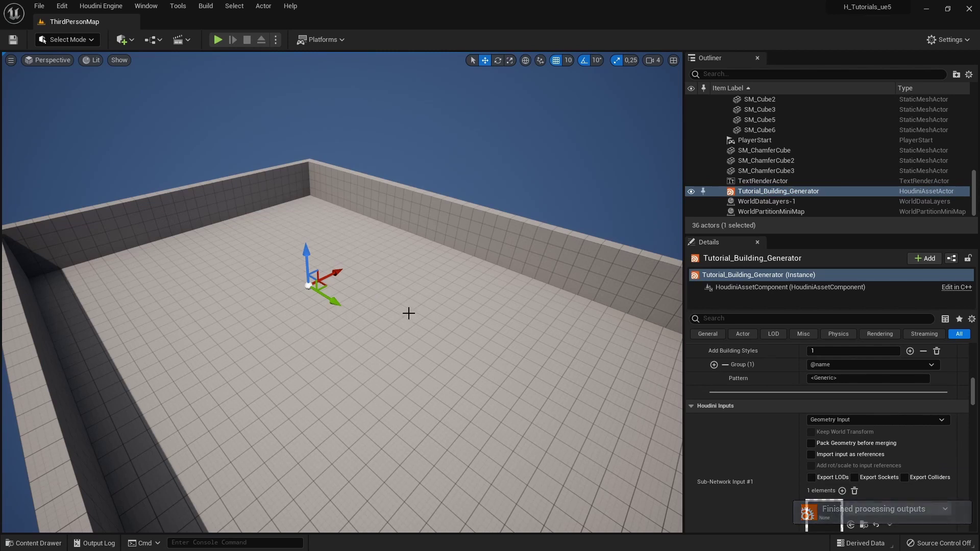
key(f)
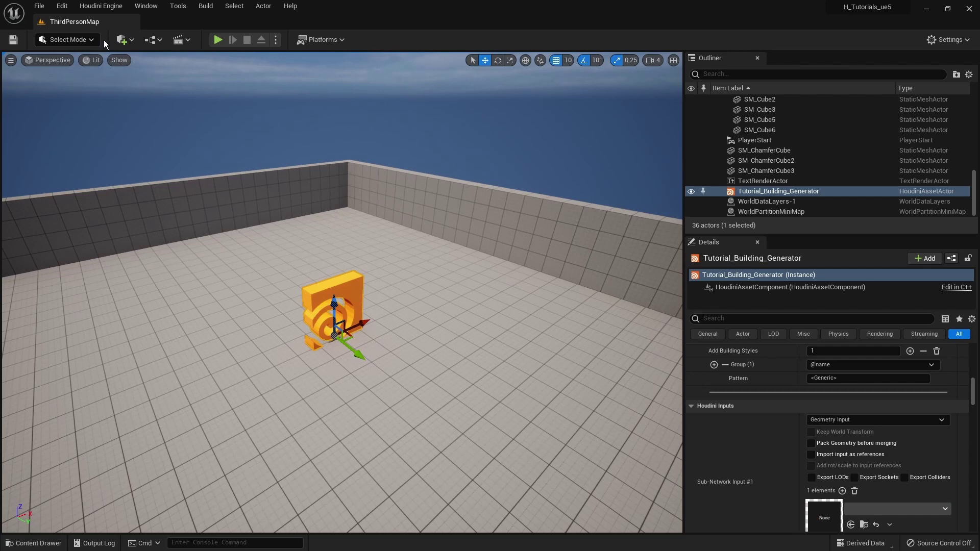
- Review the Houdini Engine commands and the building generator's Generate, Bake, parameter and input settings
click(103, 8)
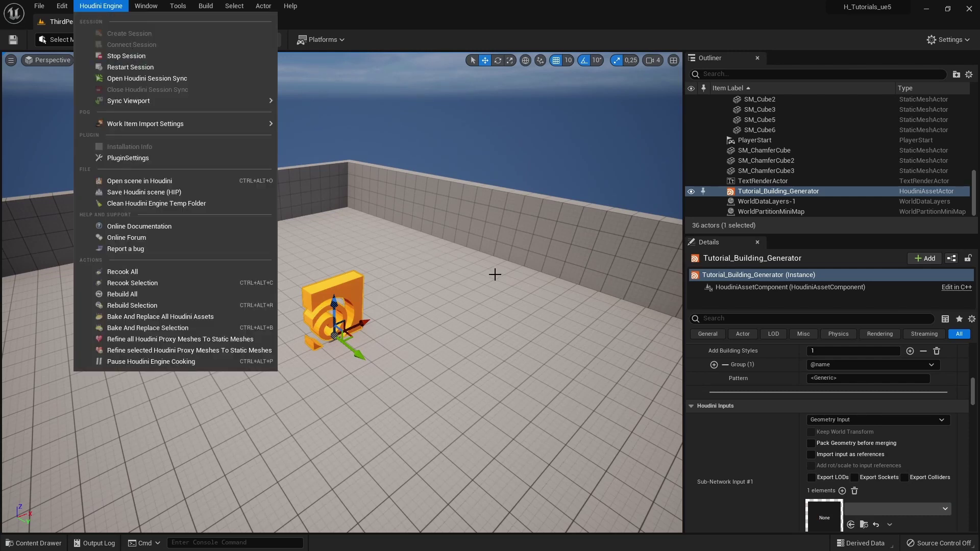
mouse_move(495, 275)
right_down()
mouse_move(472, 267)
mouse_move(466, 278)
mouse_move(505, 280)
mouse_move(495, 268)
right_up()
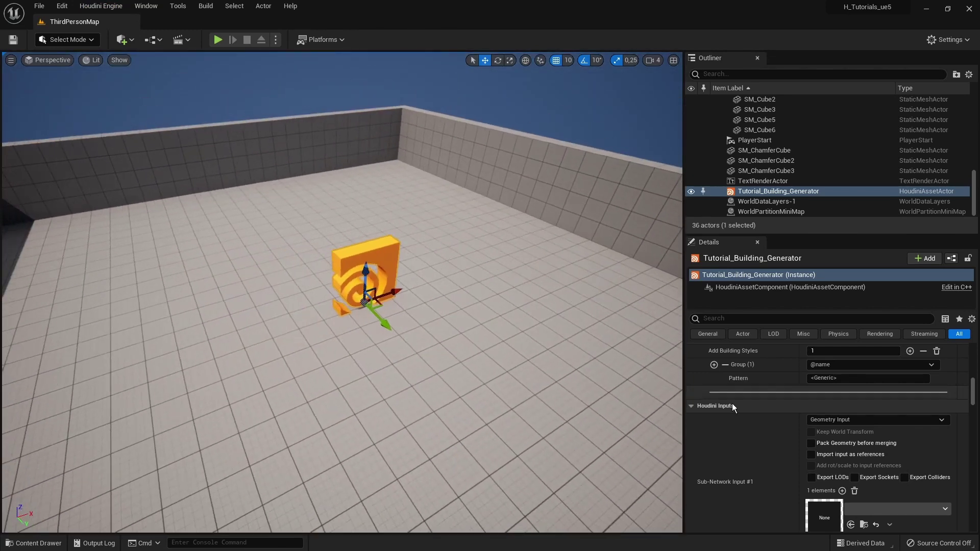
scroll(743, 449, up, 10)
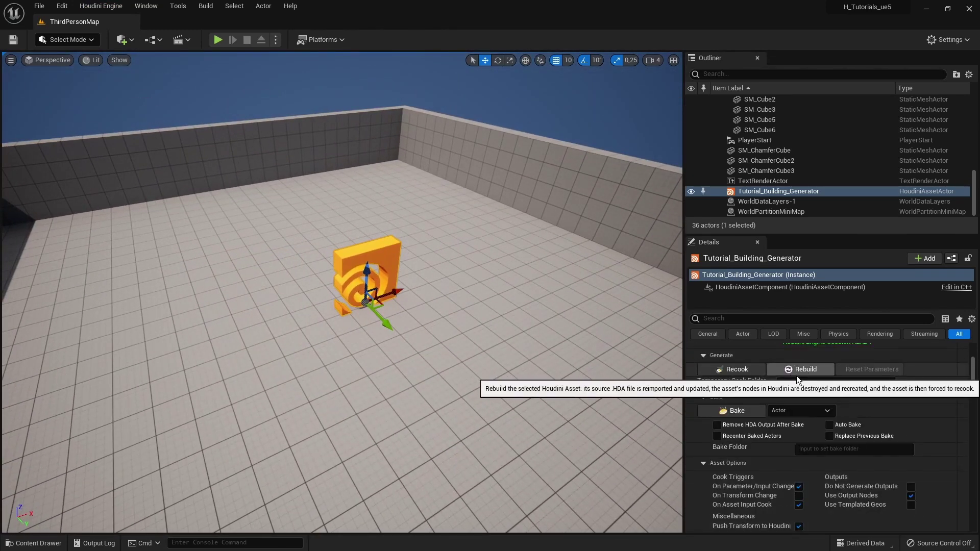
scroll(819, 384, down, 5)
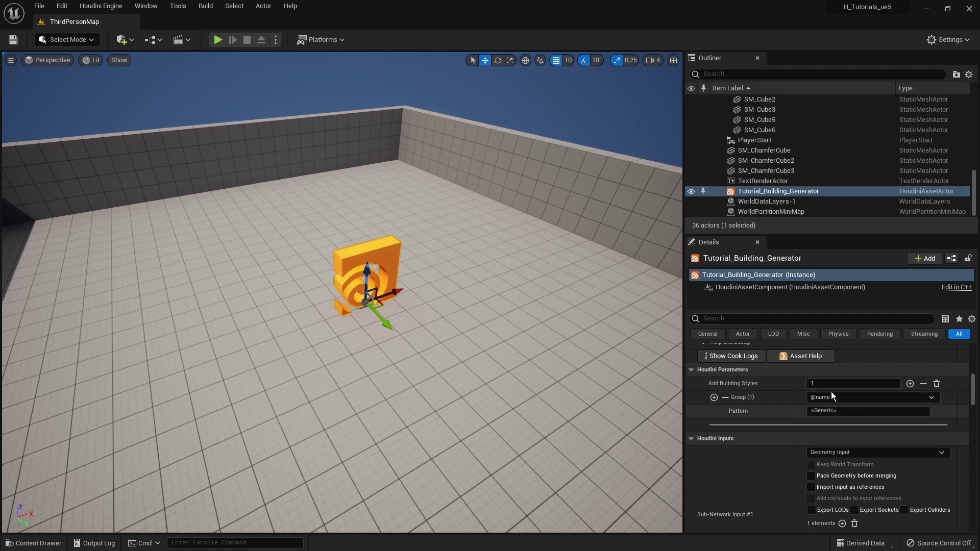
scroll(809, 411, down, 3)
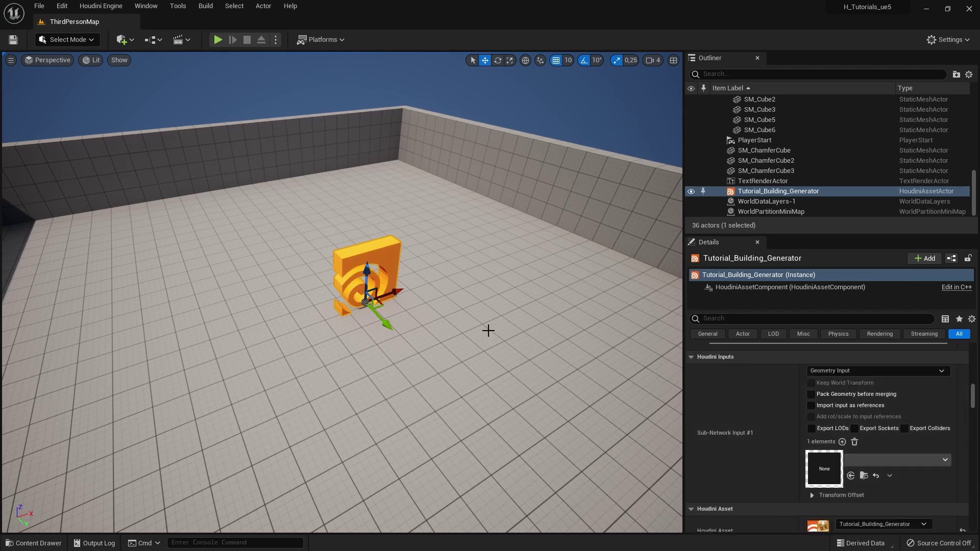
right_drag(487, 330, 488, 311)
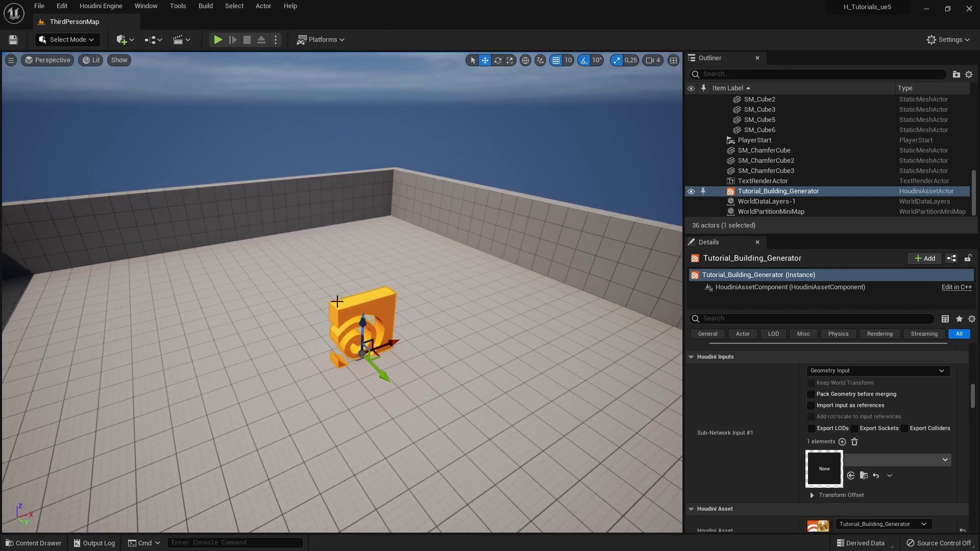
- Add a basic Cube shape to the level beside the building generator
click(121, 40)
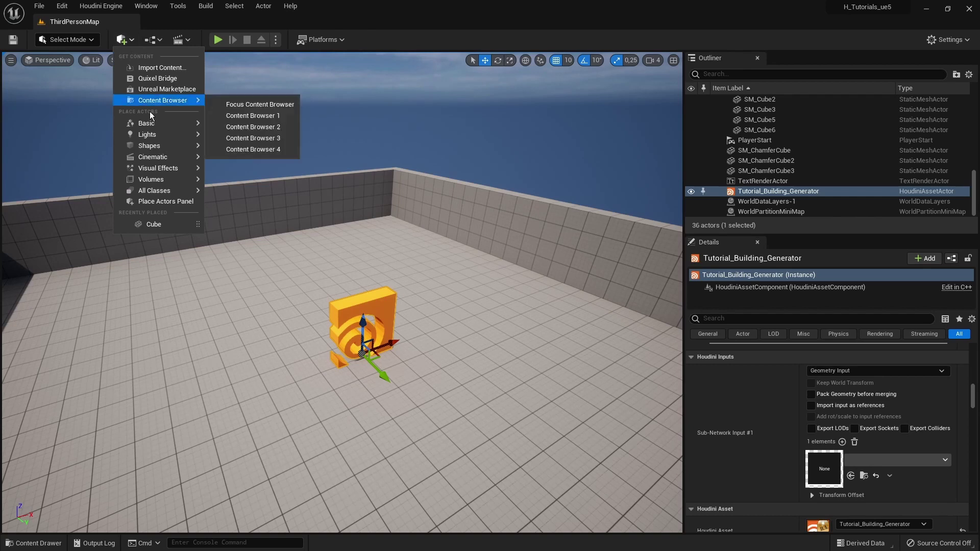
mouse_move(153, 146)
click(237, 150)
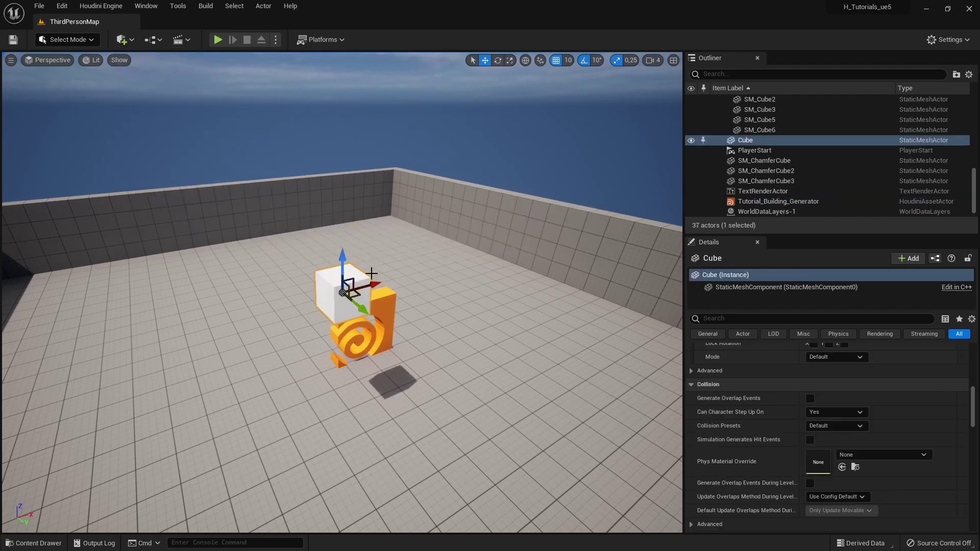
- Scale the cube to about 15.25 × 6.75 × 6.75 and lower it onto the floor behind the building generator
mouse_move(452, 321)
right_down()
mouse_move(445, 315)
mouse_move(457, 331)
right_up()
key(s)
key(r)
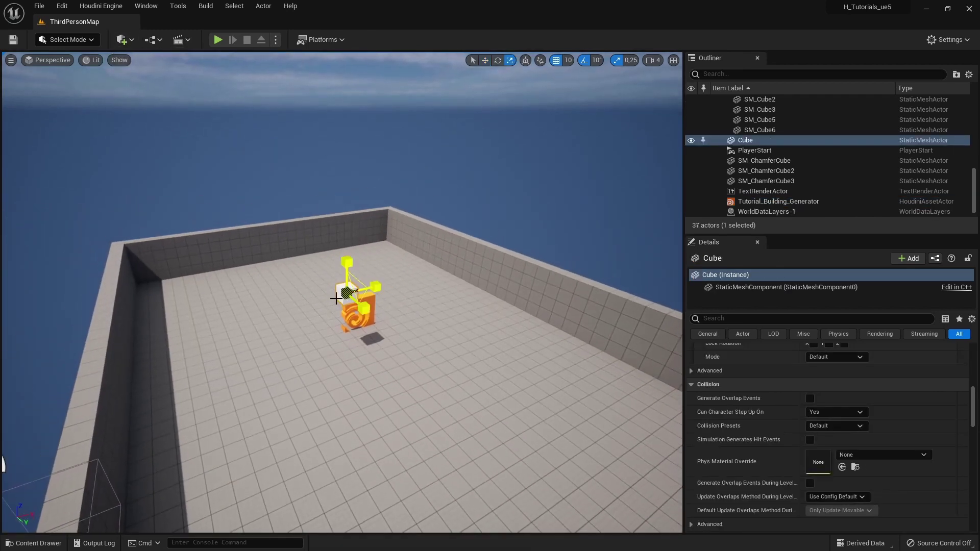
drag(344, 293, 418, 255)
drag(372, 305, 296, 248)
right_drag(276, 210, 294, 208)
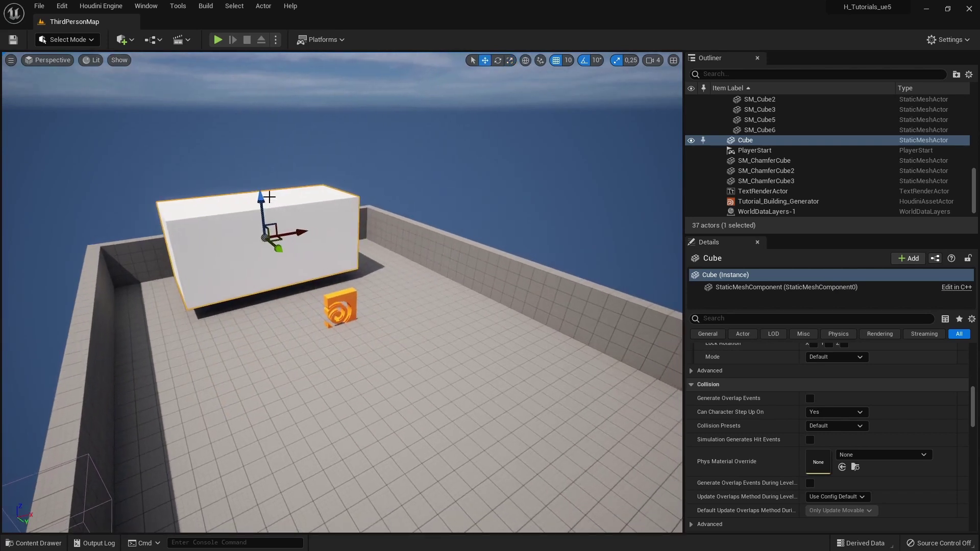
drag(260, 201, 259, 213)
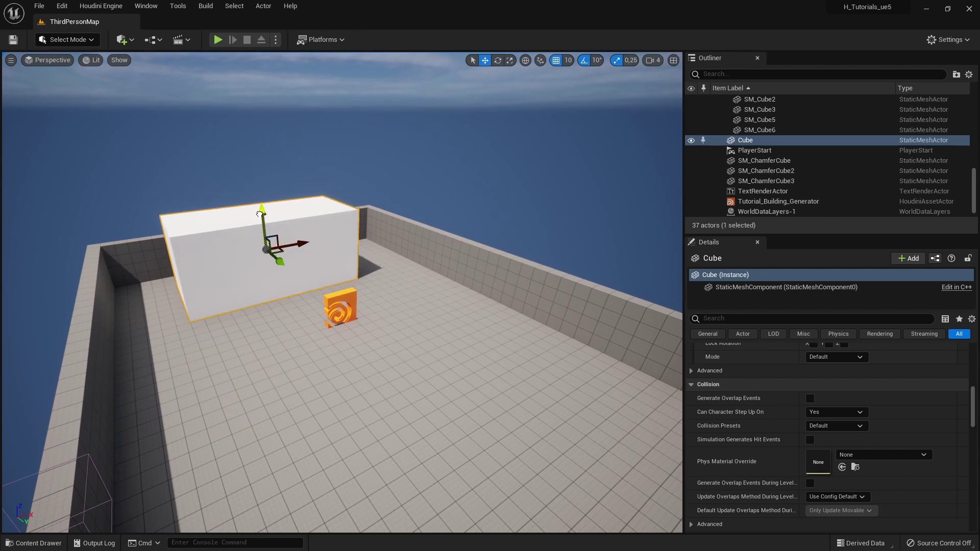
- Enable Actor Hidden In Game for the cube and check it in game view
click(719, 318)
text(hidd)
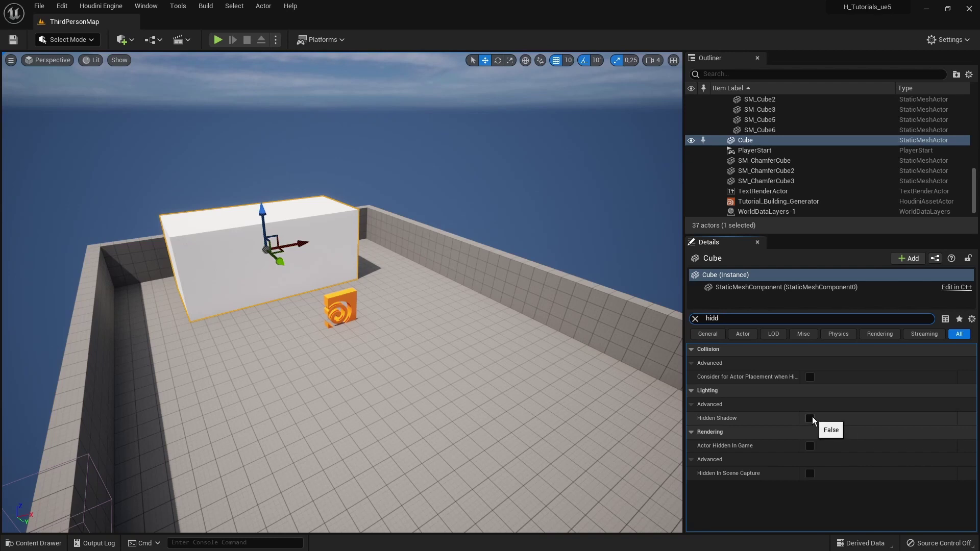
click(812, 445)
right_drag(521, 388, 507, 374)
key(g)
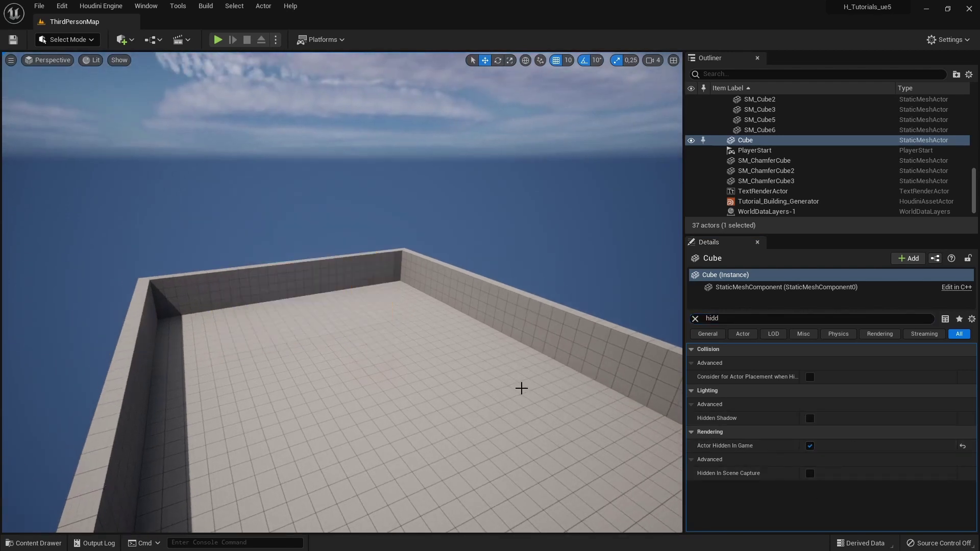
click(694, 318)
scroll(485, 343, down, 5)
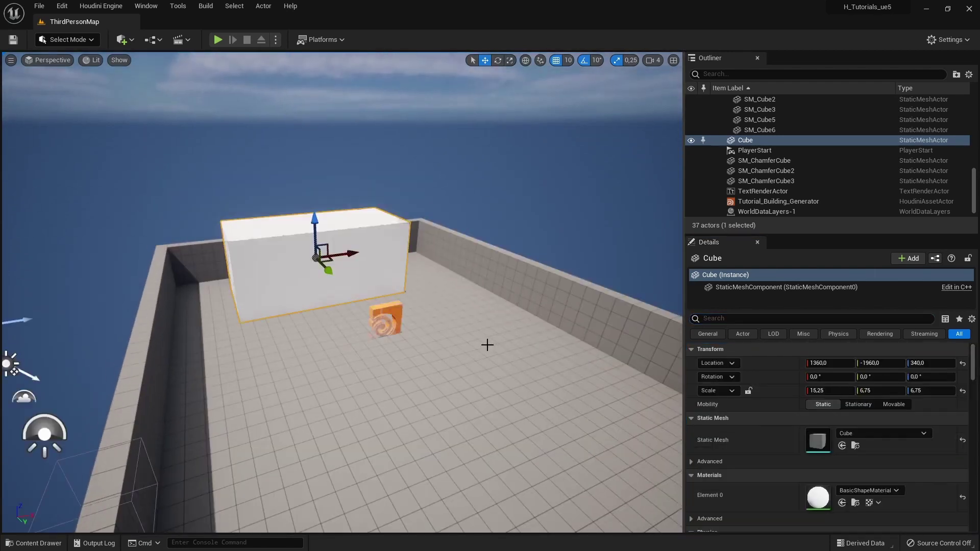
scroll(485, 343, up, 3)
- Toggle the cube's editor visibility off and back on
click(691, 139)
click(691, 139)
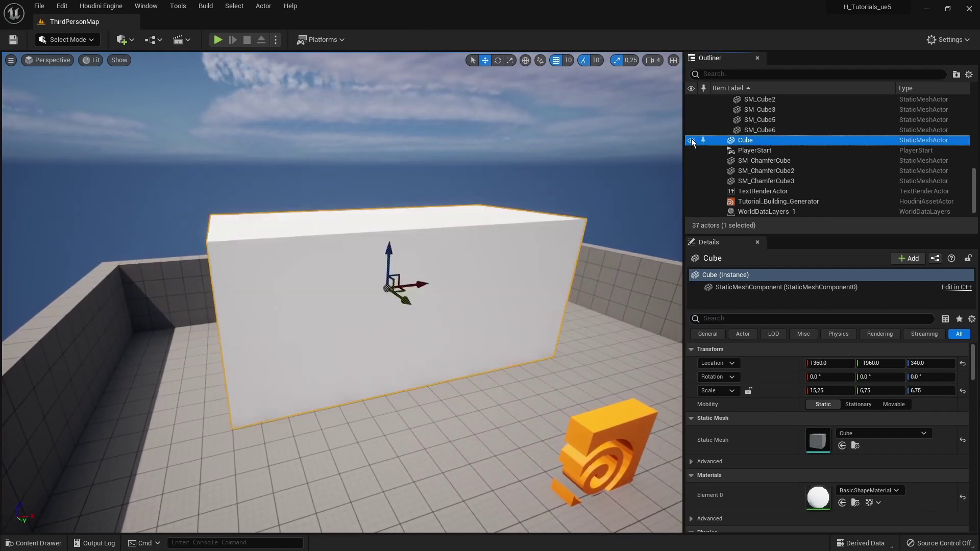
click(691, 139)
click(690, 139)
key(s)
right_drag(536, 251, 544, 286)
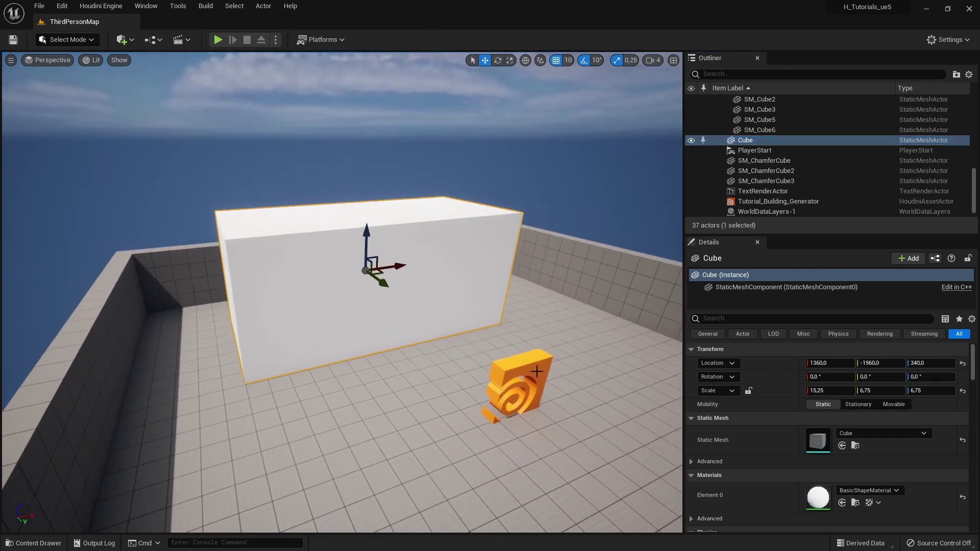
- Set the building generator's Sub-Network Input #1 to World Outliner Input
click(535, 367)
scroll(748, 418, down, 3)
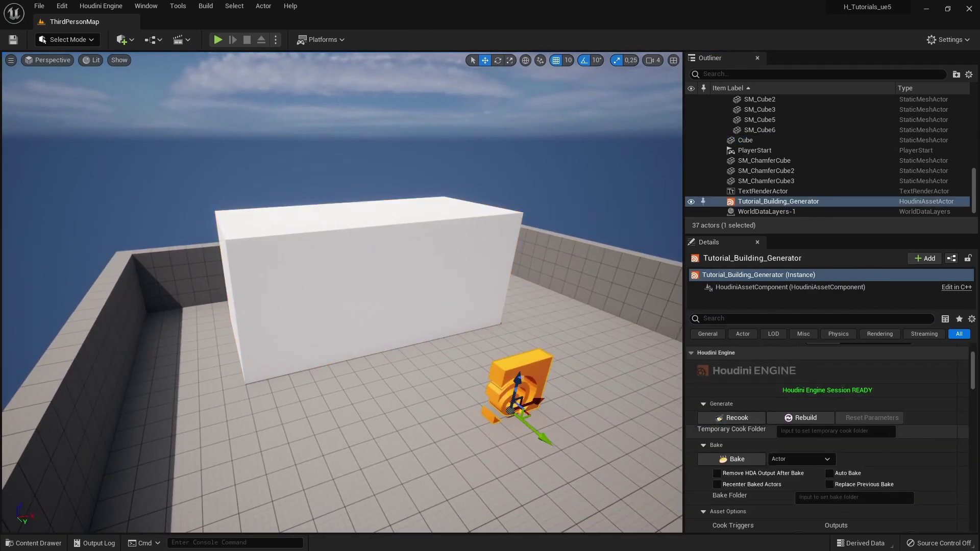
scroll(791, 407, down, 10)
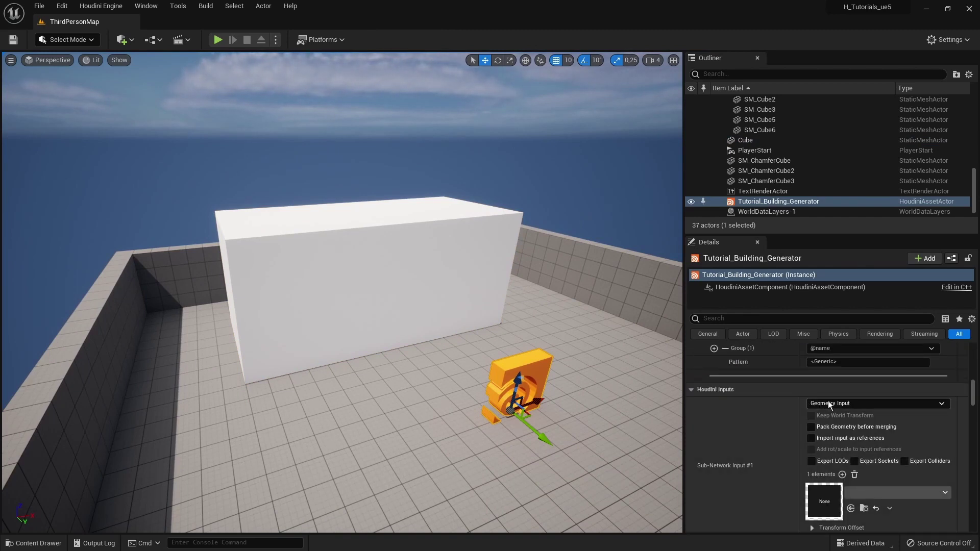
click(829, 404)
click(825, 452)
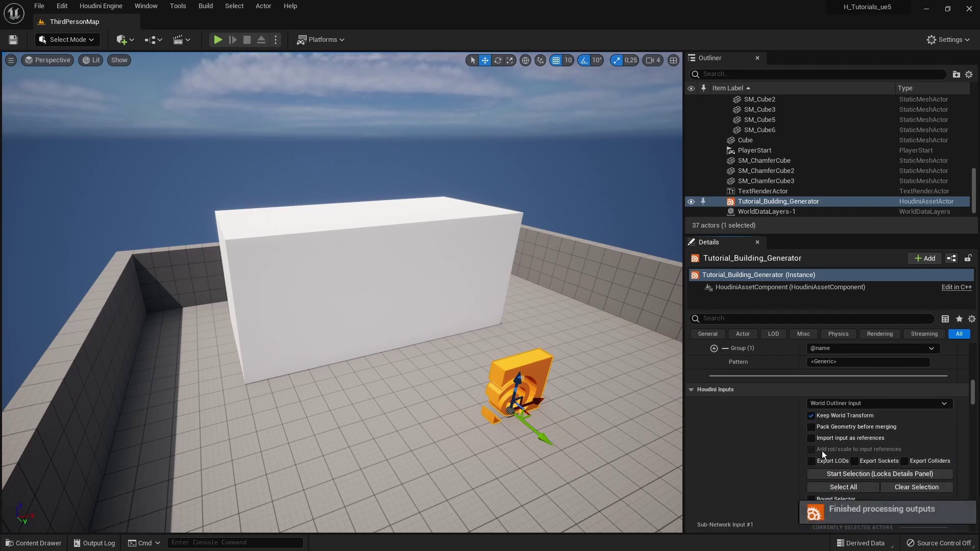
- Assign the cube as the world outliner actor feeding the building generator's Sub-Network Input #1
scroll(788, 419, down, 3)
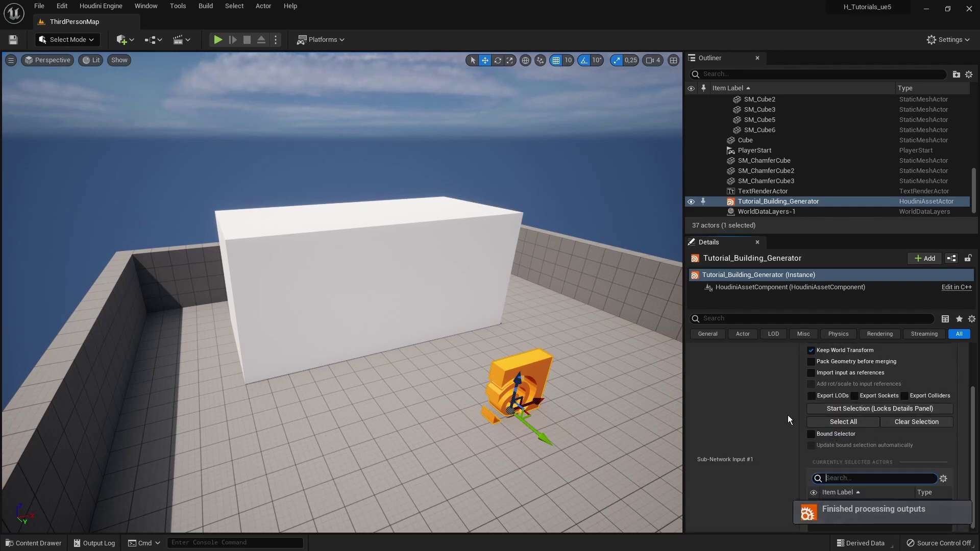
click(835, 408)
click(468, 240)
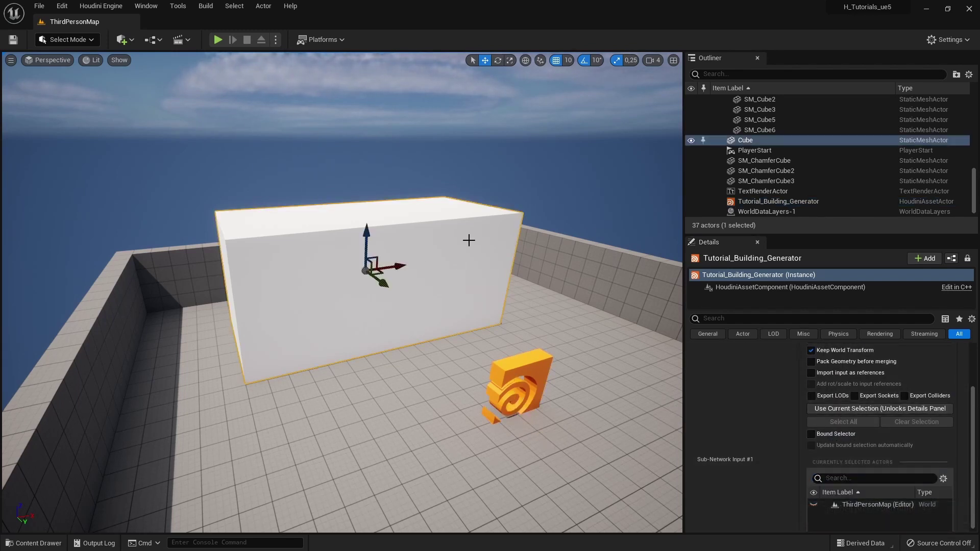
click(841, 410)
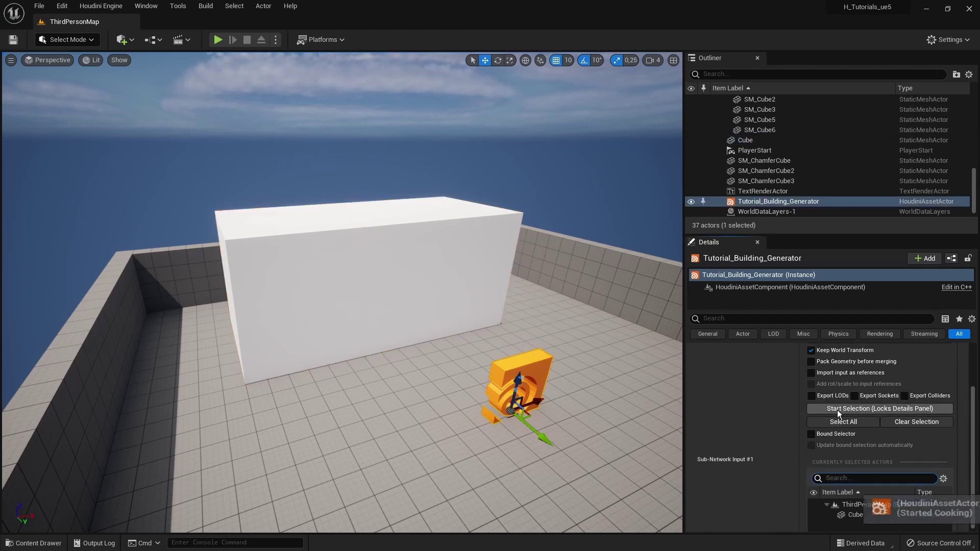
right_drag(541, 345, 556, 301)
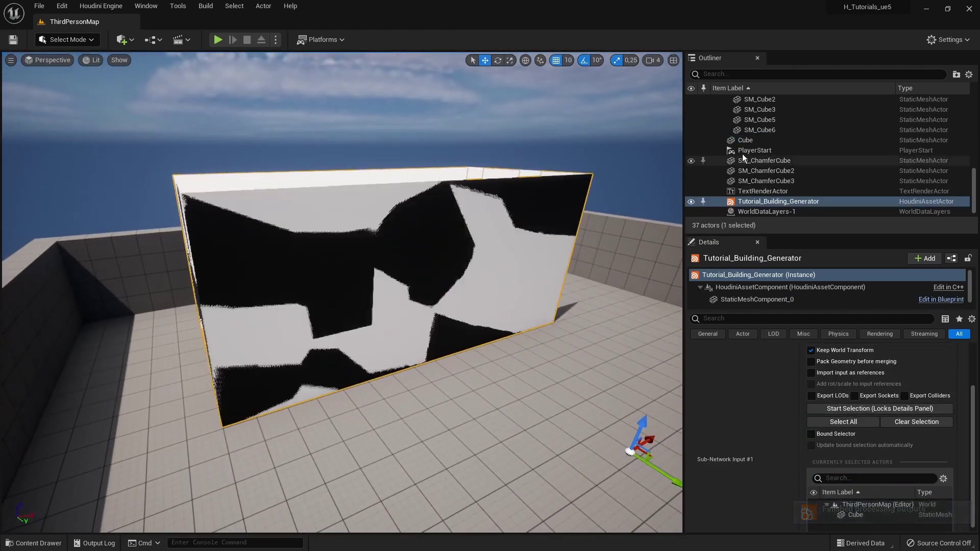
- Hide the source cube to inspect the generated building mesh from several sides, and show the cube again
click(744, 141)
click(691, 140)
key(f)
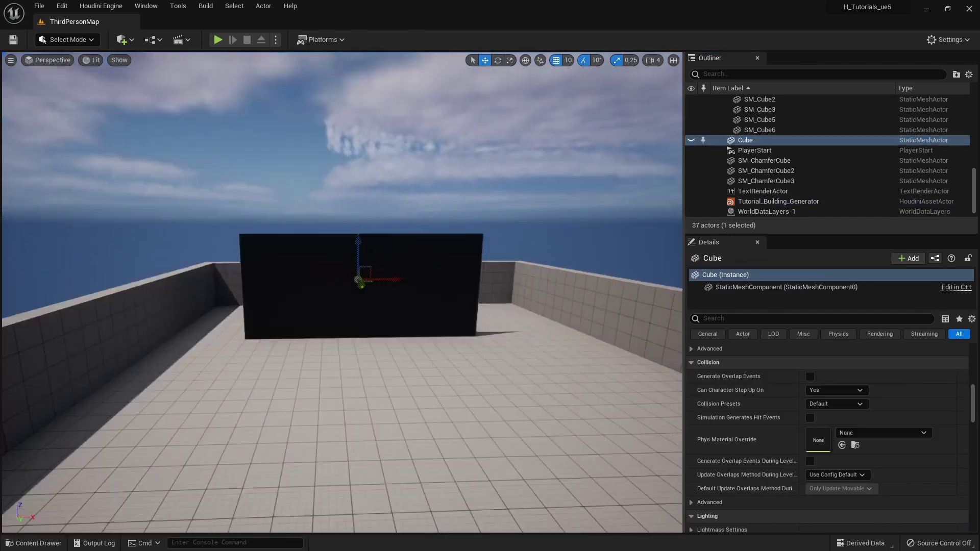
right_drag(347, 296, 639, 214)
click(691, 141)
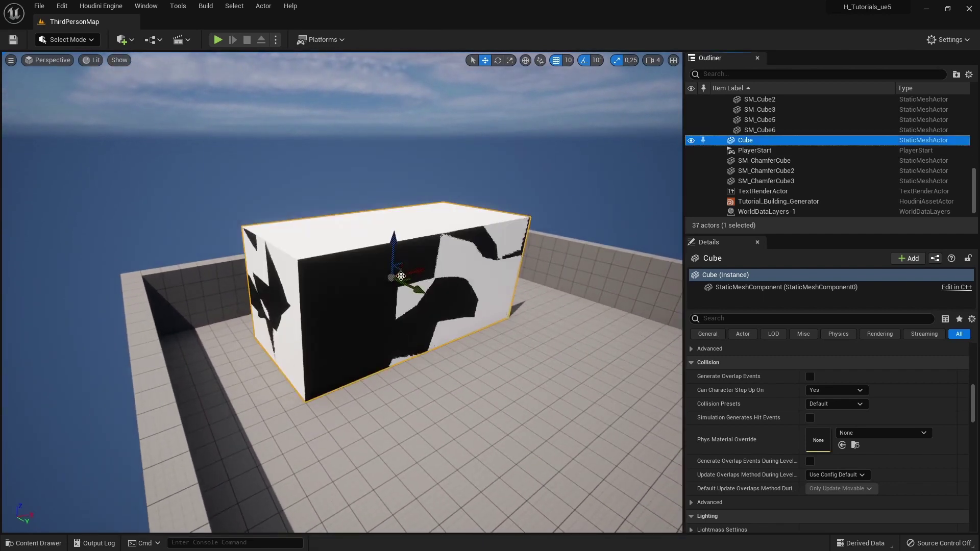
- Inspect the overlapping cube and generated building mesh in Wireframe view mode, and return the viewport to Lit
right_drag(141, 112, 141, 111)
click(97, 59)
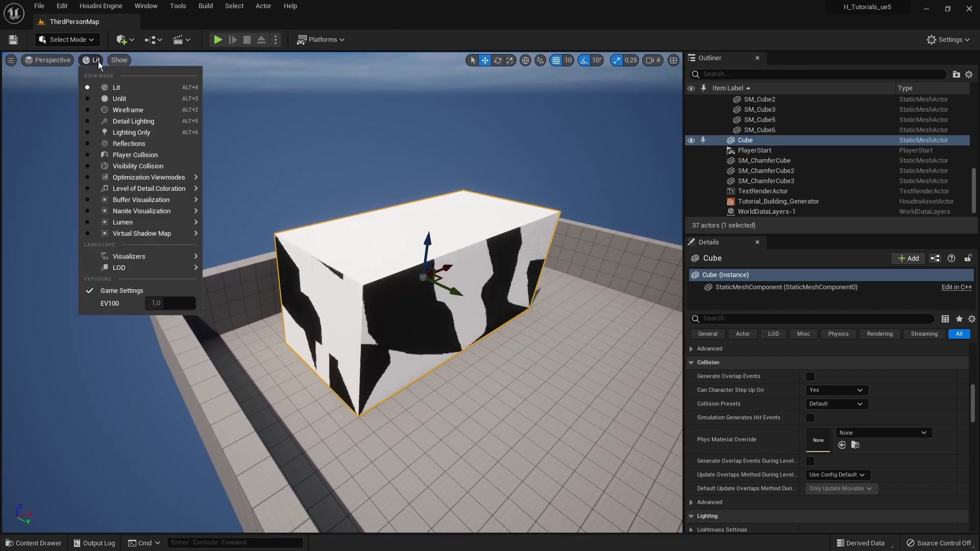
click(127, 112)
right_drag(342, 291, 490, 285)
right_drag(571, 195, 572, 196)
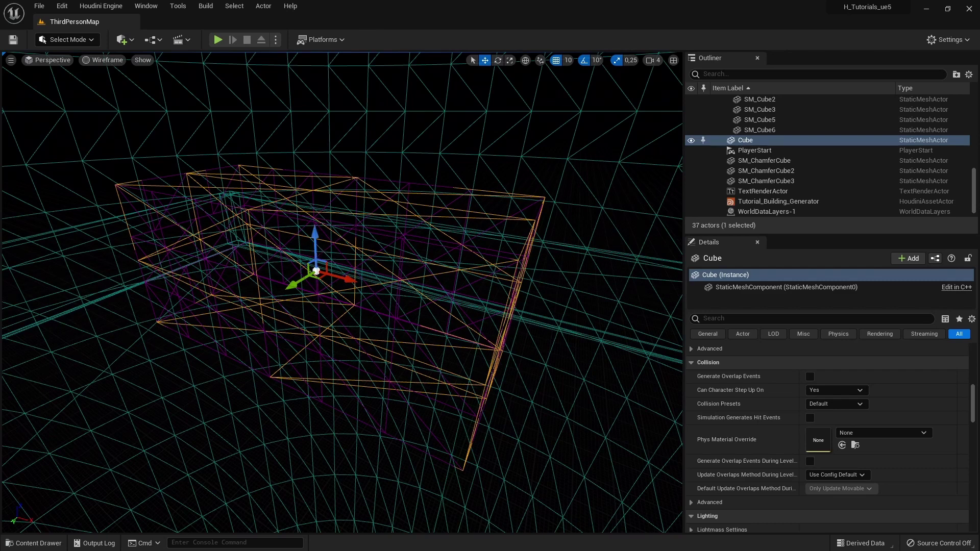
right_drag(571, 196, 571, 195)
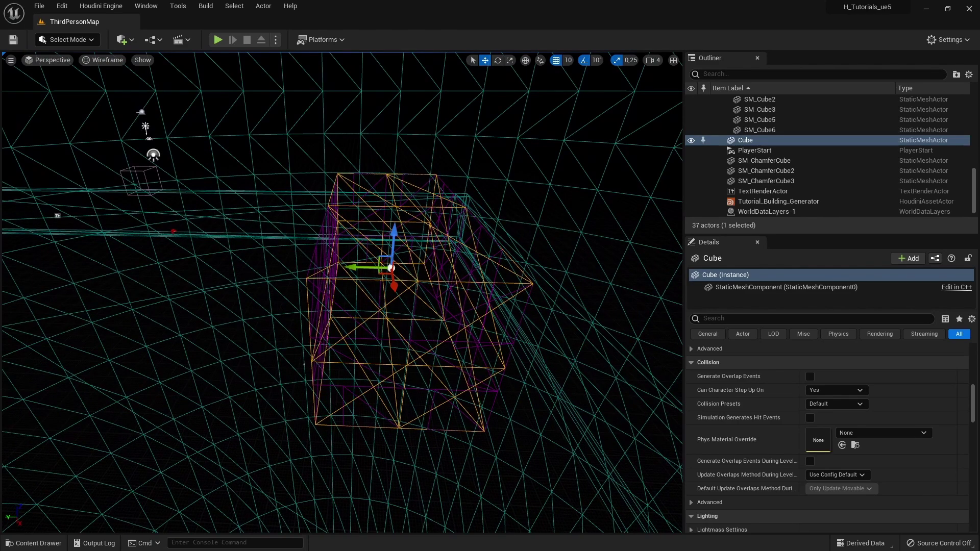
right_drag(144, 155, 144, 155)
click(100, 60)
click(106, 87)
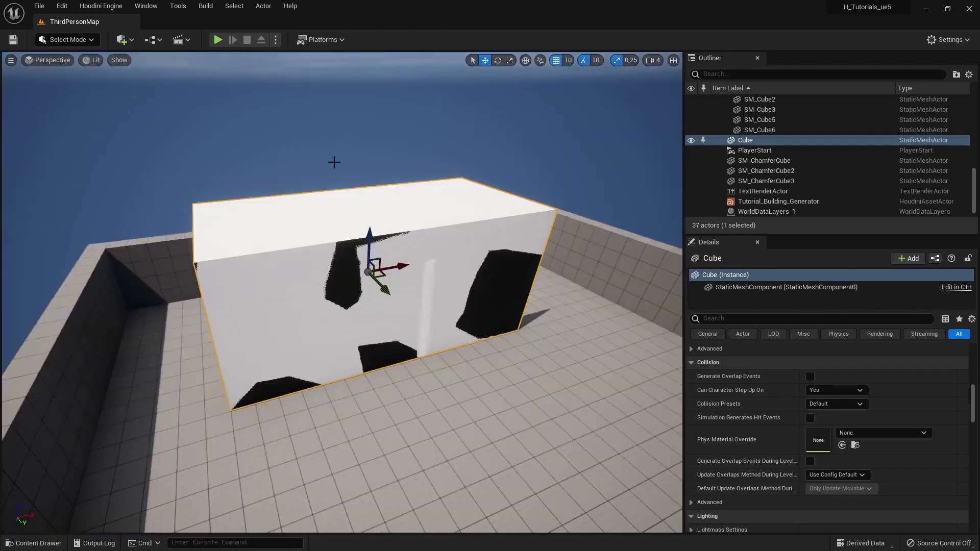
- Hide the source cube in the level
right_drag(333, 161, 333, 162)
click(691, 140)
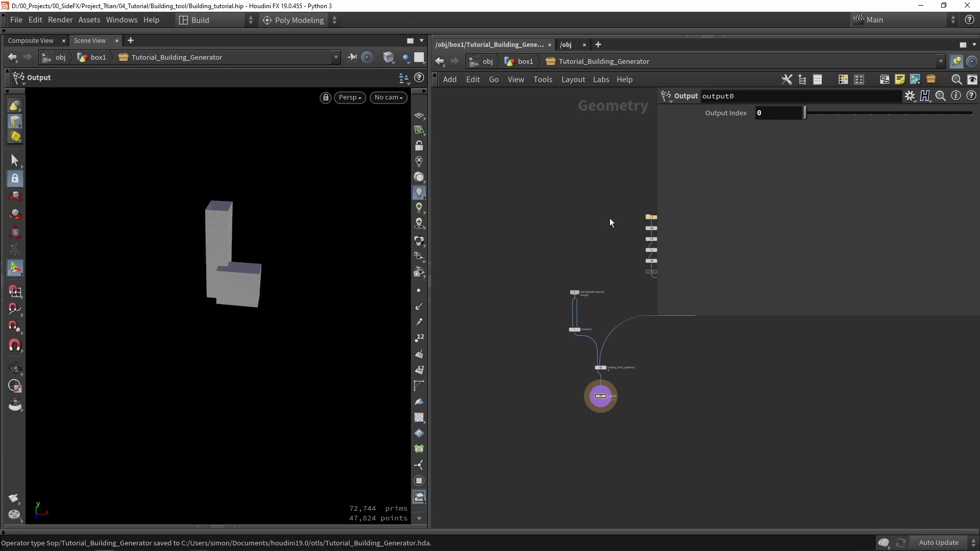
- Switch to Houdini and enlarge the Tutorial_Building_Generator network area, framing the boolean1 and building_from_patterns1 nodes
middle_drag(609, 223, 555, 233)
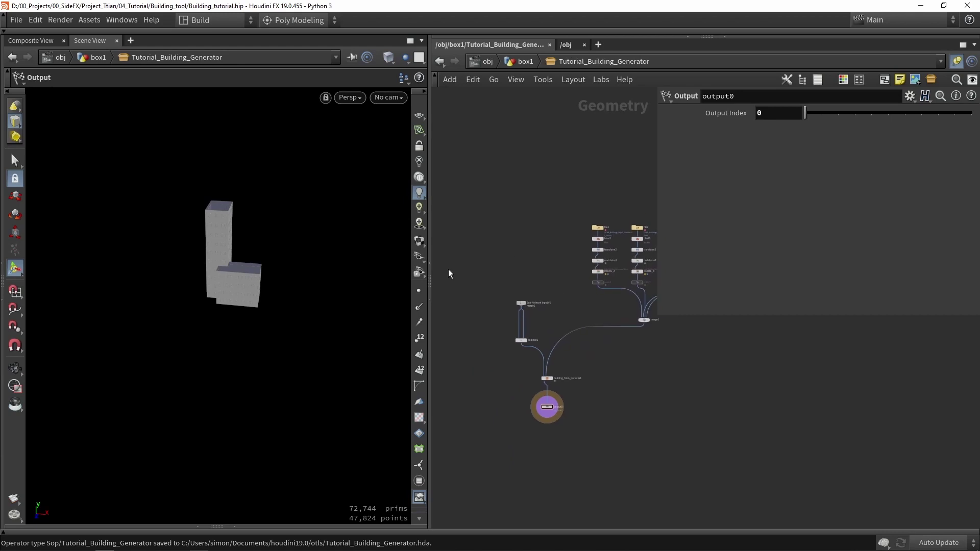
drag(659, 313, 658, 205)
drag(435, 360, 317, 360)
scroll(452, 310, up, 8)
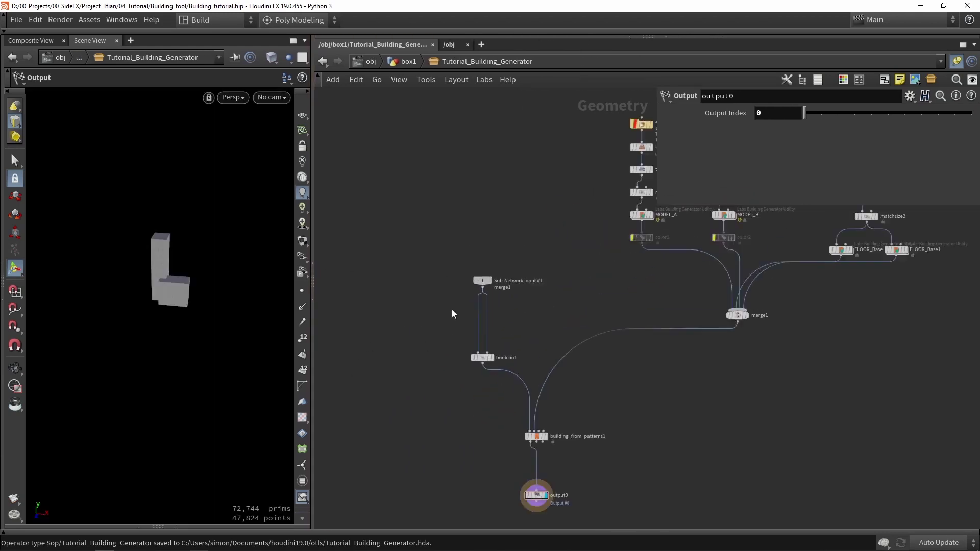
- Add a Labs Dissolve Flat Edges node below Sub-Network Input #1 and connect it to that input
key(Tab)
text(fla)
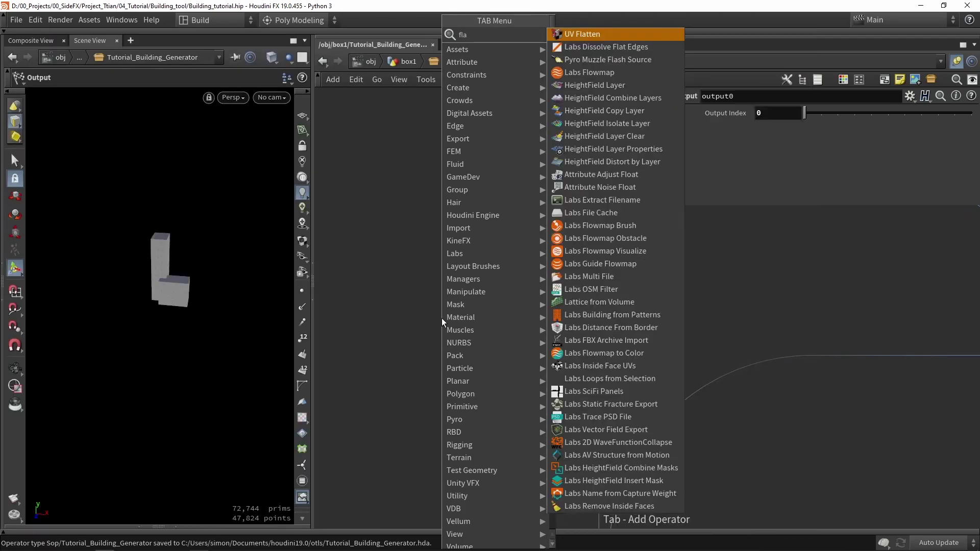
text(t)
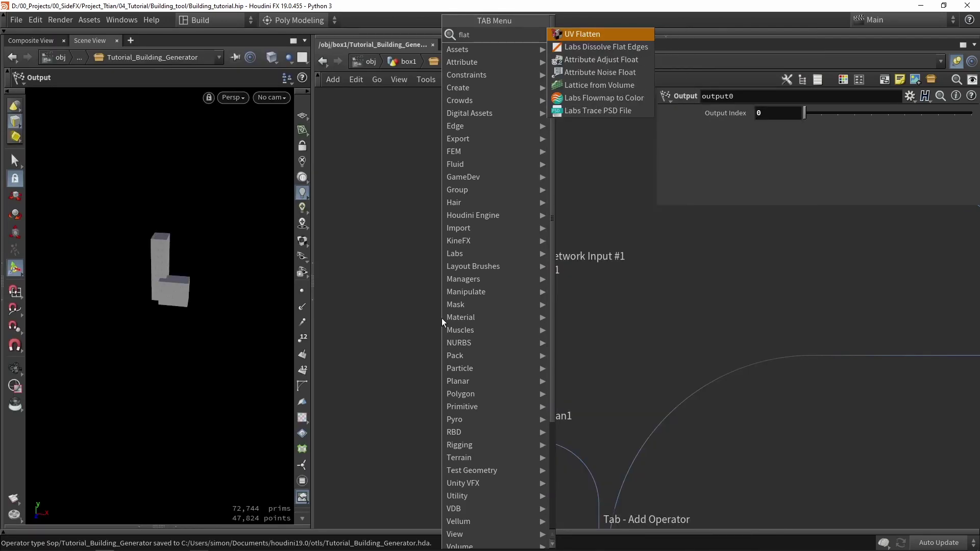
click(617, 51)
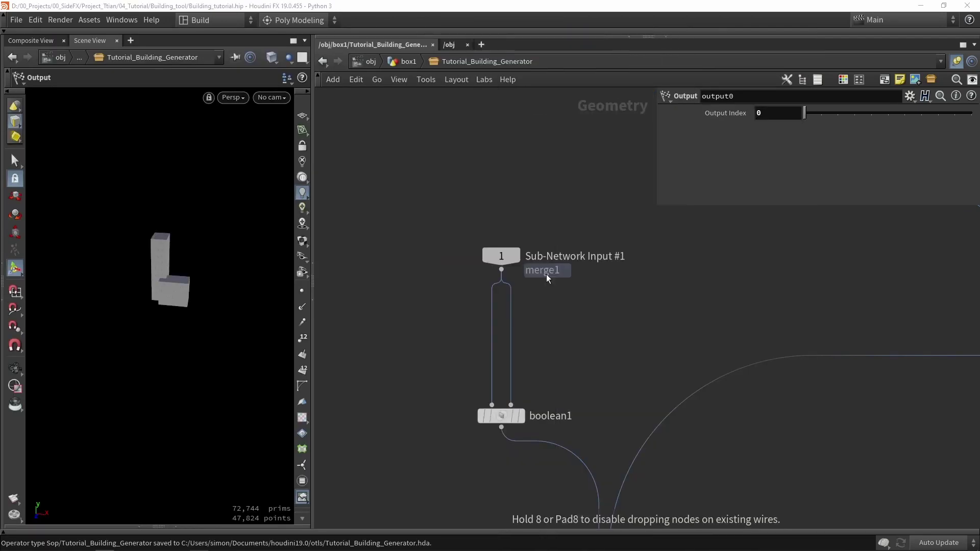
click(534, 330)
scroll(531, 316, up, 4)
drag(502, 226, 560, 322)
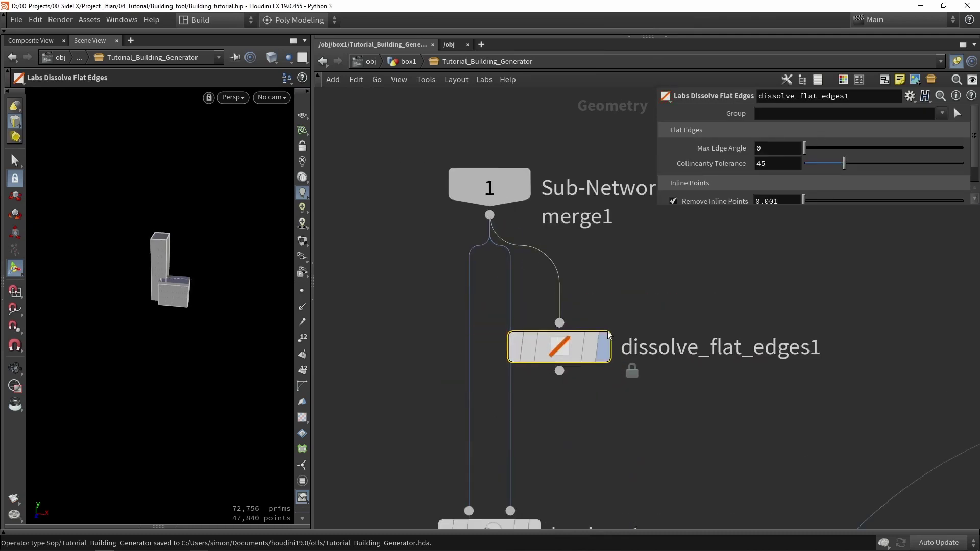
- Insert dissolve_flat_edges1 into both wires between Sub-Network Input #1 and boolean1
scroll(571, 417, down, 2)
scroll(550, 416, up, 2)
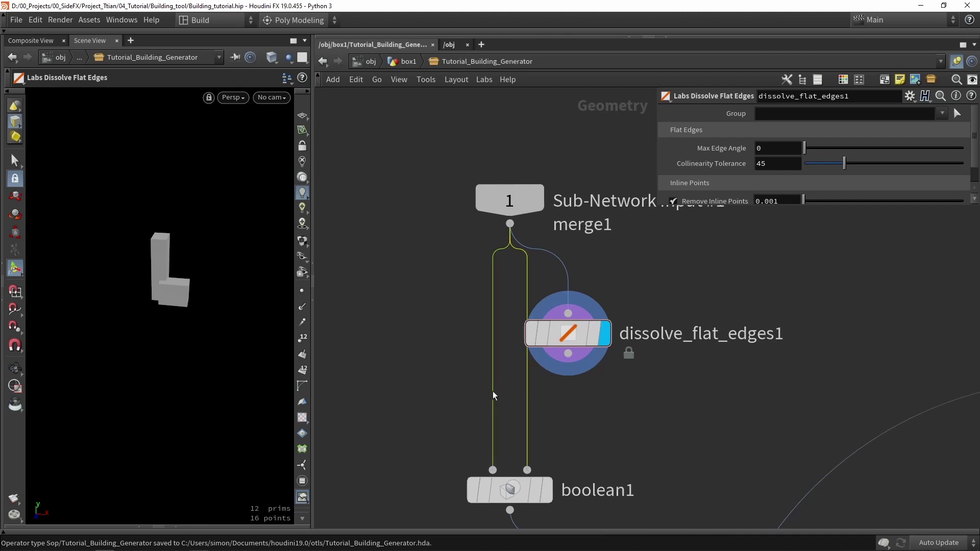
drag(551, 333, 493, 356)
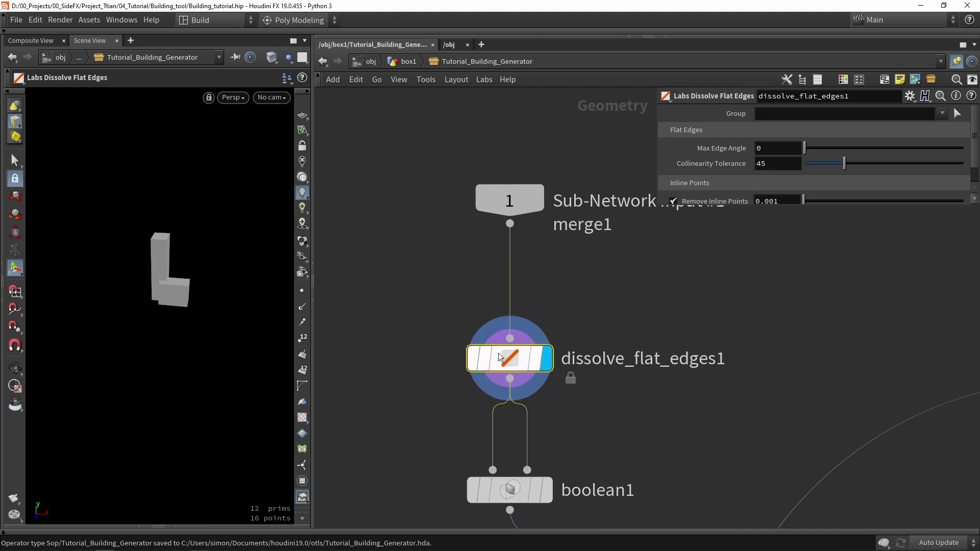
scroll(449, 296, down, 1)
- Inspect the two overlapping boxes up close in wireframe shading
middle_drag(401, 270, 449, 269)
scroll(144, 275, up, 5)
key(shift+w)
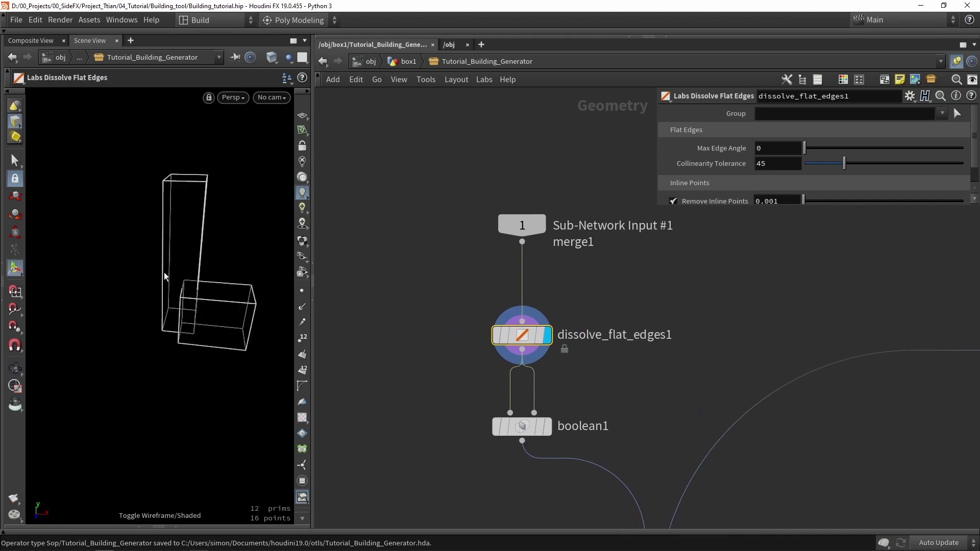
scroll(184, 296, up, 4)
key(Return)
- Insert a Subdivide node between Sub-Network Input #1 and dissolve_flat_edges1 and display its result
key(Tab)
text(su)
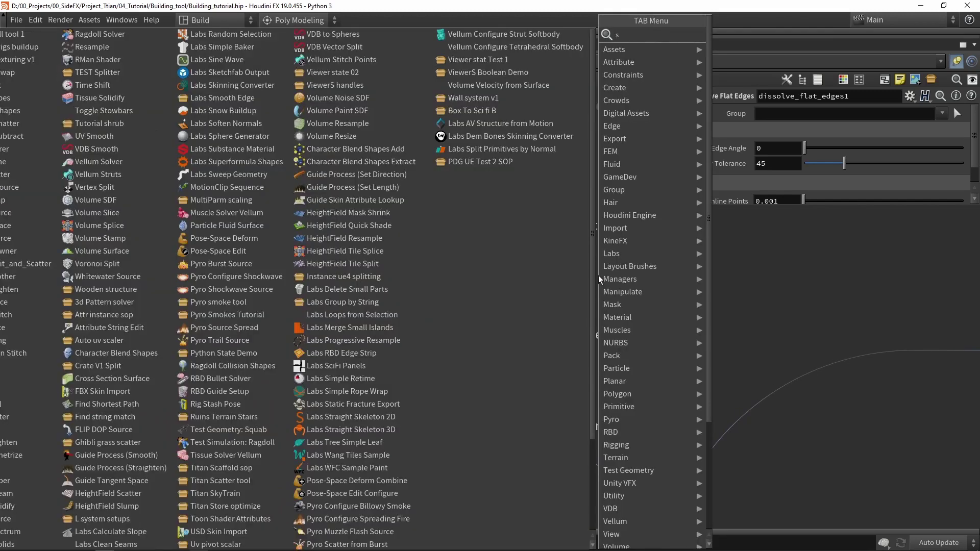
text(b)
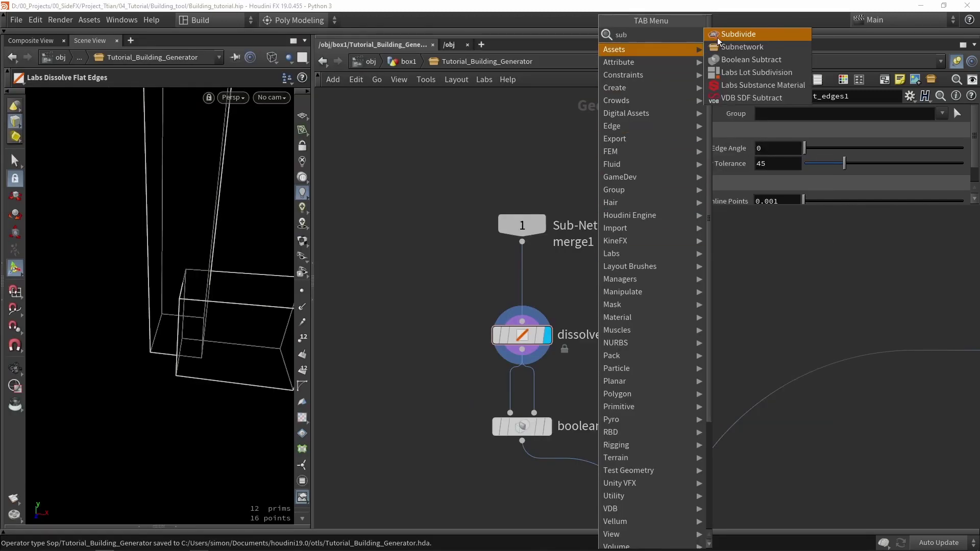
key(Return)
click(521, 278)
scroll(541, 289, up, 3)
click(545, 290)
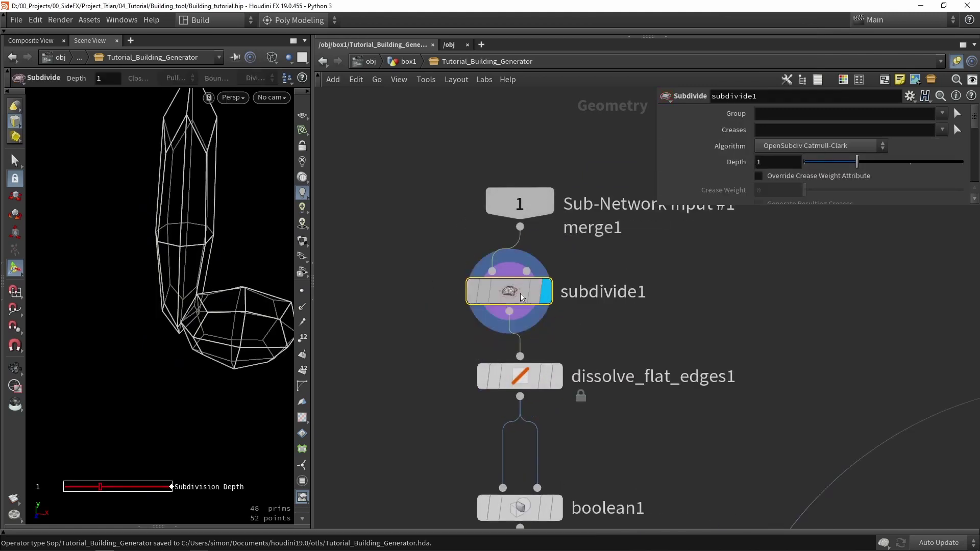
- Override the crease weight attribute on subdivide1 with a Crease Weight of 9.71 and inspect the subdivided boxes
click(792, 175)
scroll(790, 169, down, 1)
drag(805, 173, 928, 158)
alt+drag(287, 266, 256, 264)
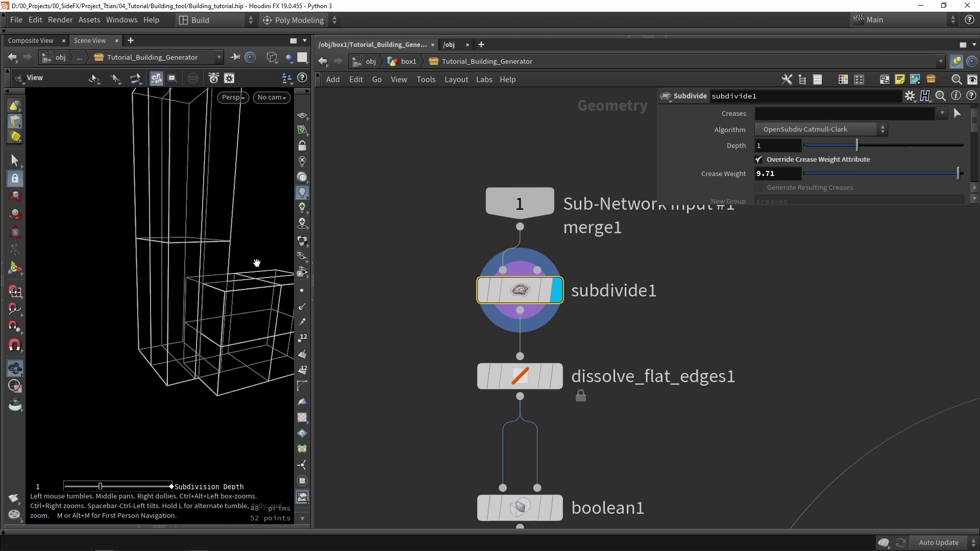
alt+right_drag(256, 264, 219, 249)
alt+drag(219, 249, 235, 270)
alt+right_drag(235, 270, 239, 277)
drag(239, 277, 274, 269)
key(Return)
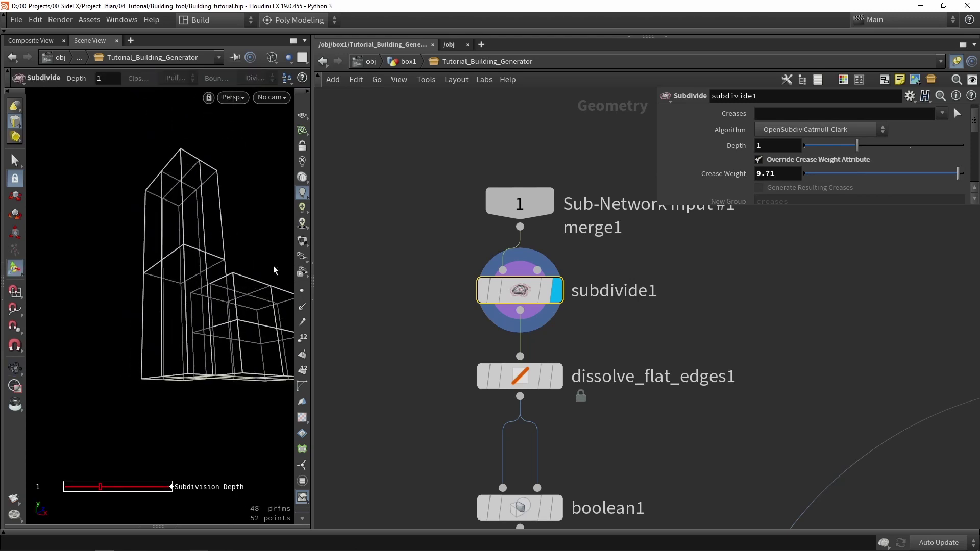
- Display dissolve_flat_edges1 to check its effect on the subdivided boxes, and delete subdivide1
click(561, 332)
click(529, 380)
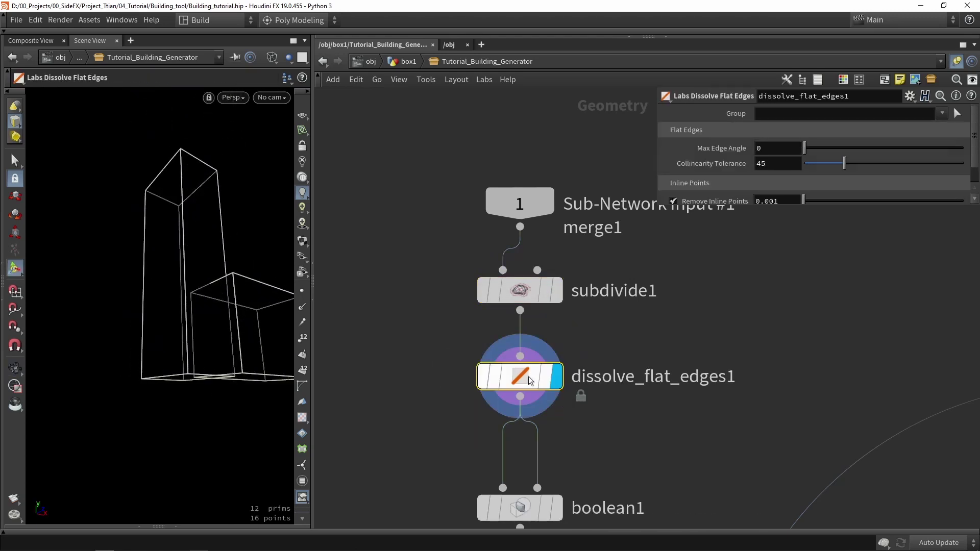
alt+drag(221, 281, 207, 335)
click(490, 295)
key(Delete)
- Insert a Divide node between Sub-Network Input #1 and dissolve_flat_edges1
key(Tab)
text(div)
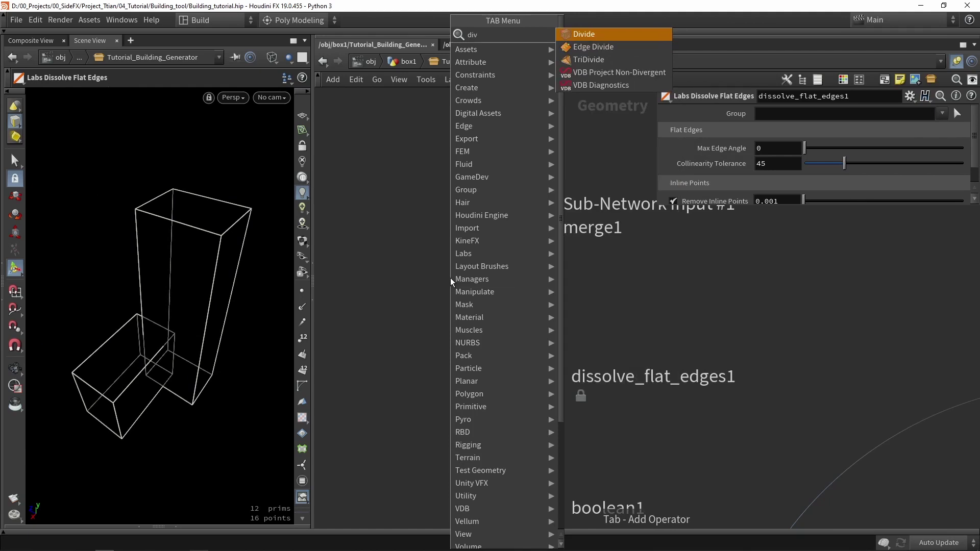
key(Return)
click(450, 278)
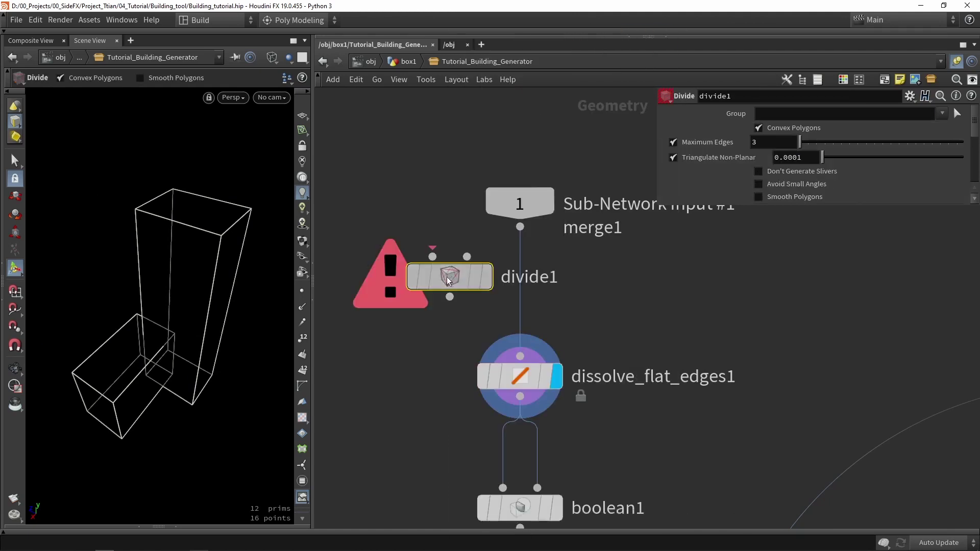
drag(448, 278, 509, 290)
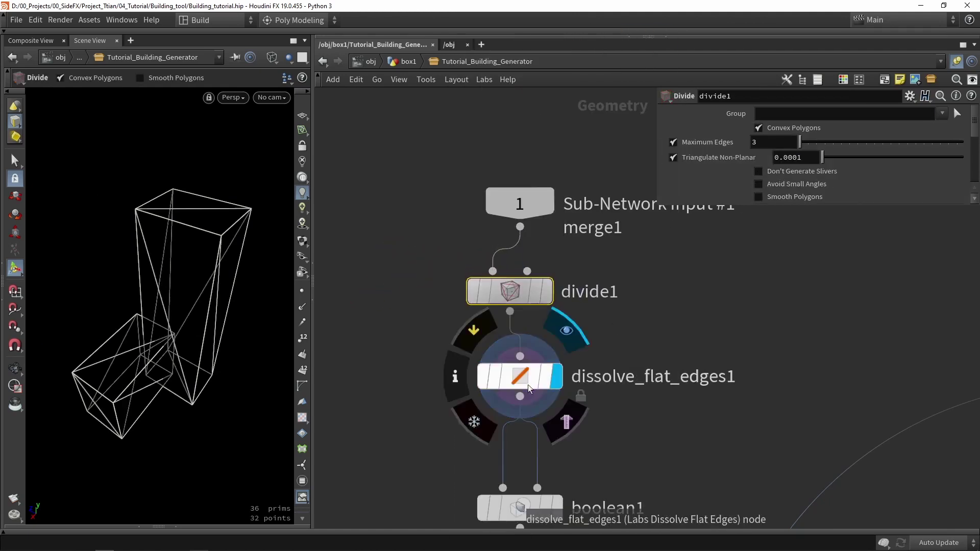
- Compare the wireframe of the triangulated divide1 output with that of dissolve_flat_edges1
click(517, 378)
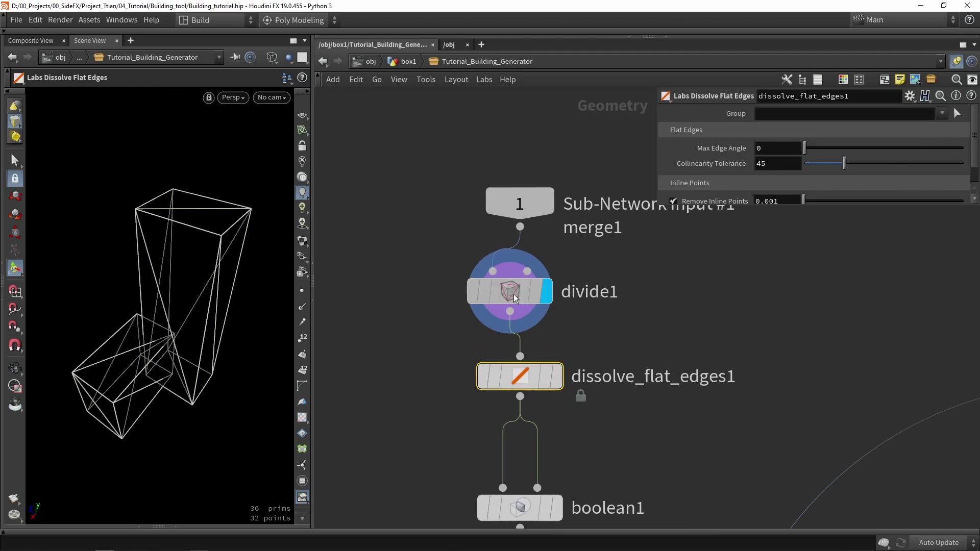
click(514, 298)
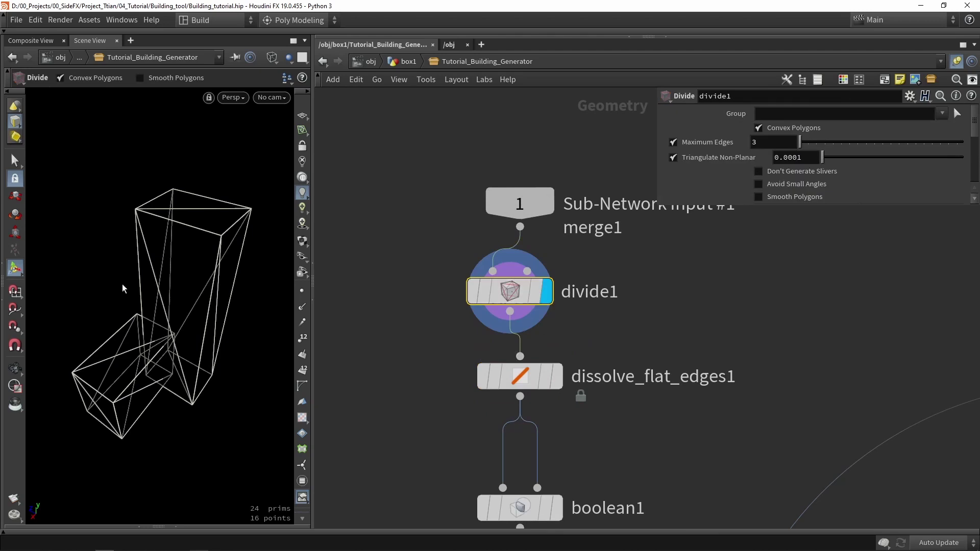
click(557, 377)
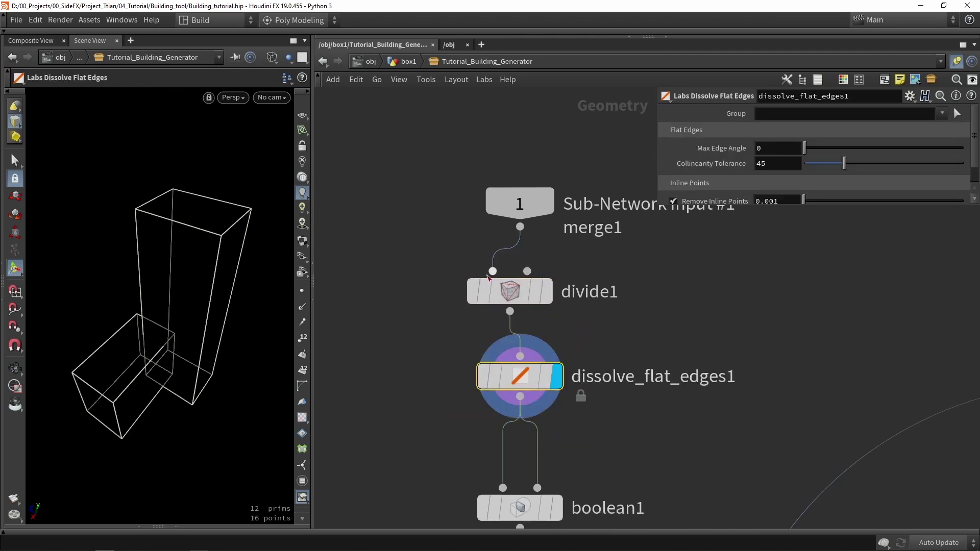
- Delete divide1 and move dissolve_flat_edges1 up closer to Sub-Network Input #1
click(489, 281)
key(Delete)
drag(531, 379, 530, 334)
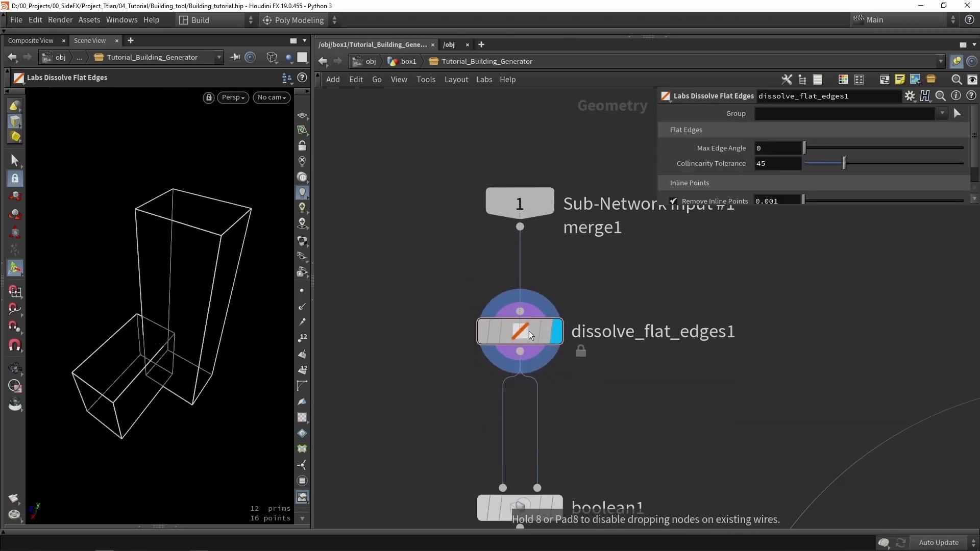
- Save the Tutorial Building Generator asset with the updated network
scroll(460, 354, down, 5)
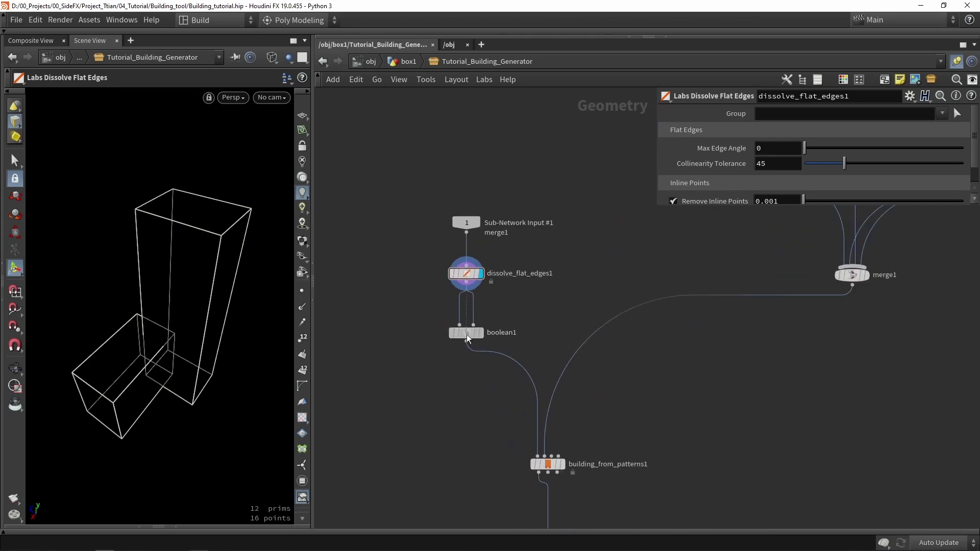
scroll(467, 334, down, 3)
drag(479, 366, 398, 261)
click(94, 20)
mouse_move(204, 93)
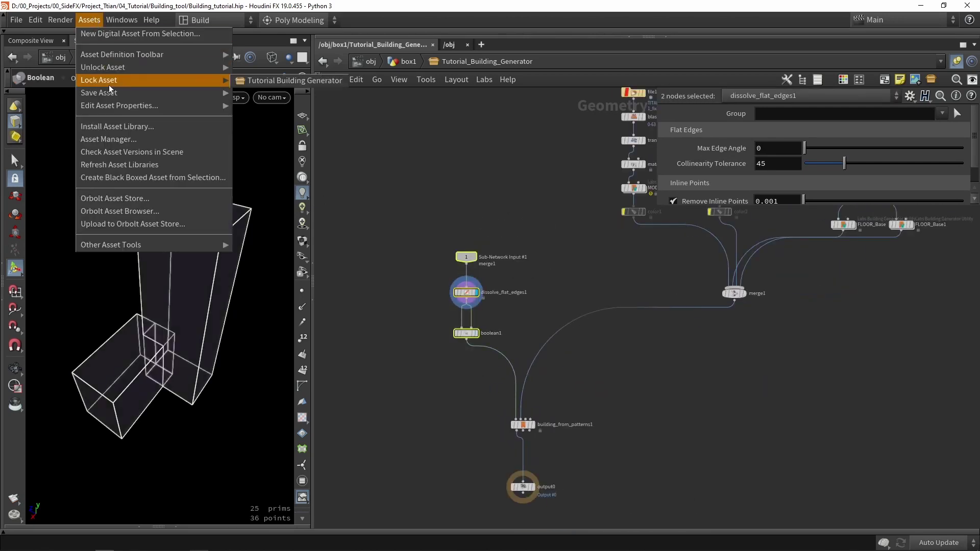
click(294, 94)
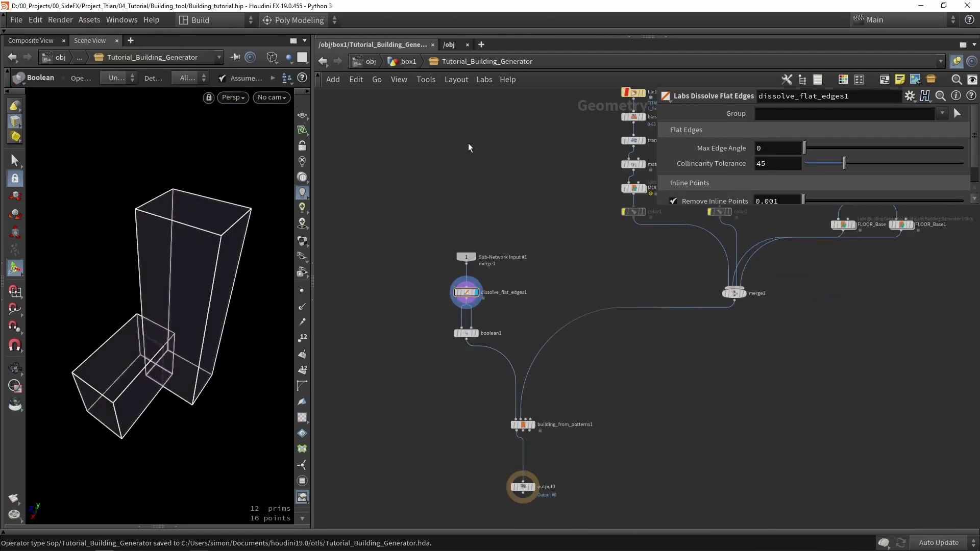
- Switch to Unreal Engine, rebuild the Tutorial_Building_Generator asset, and inspect the regenerated walls
key(alt+Tab)
click(779, 201)
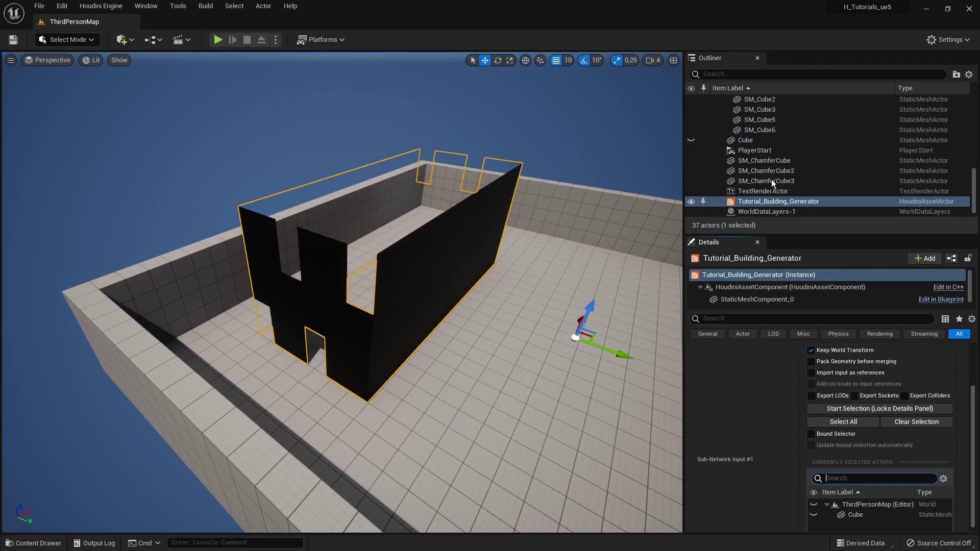
scroll(767, 380, up, 8)
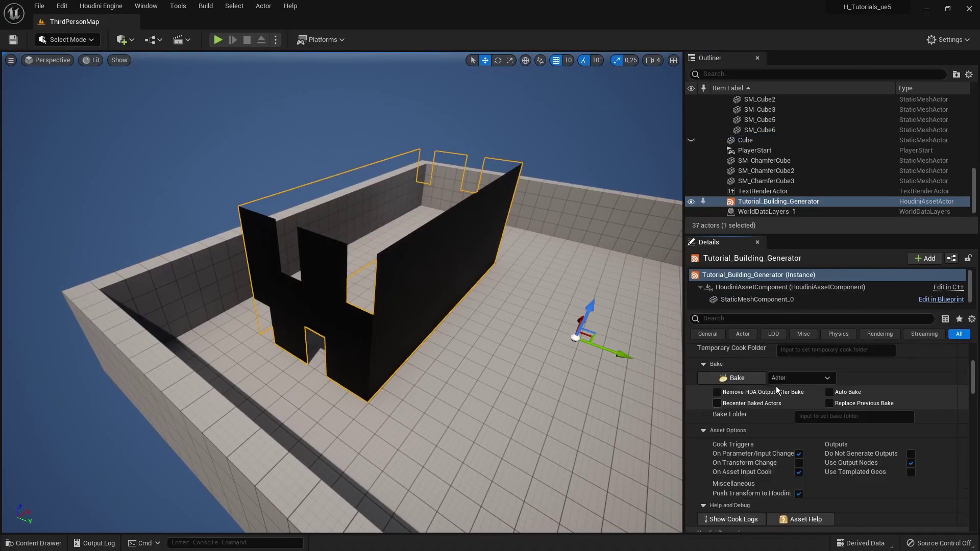
scroll(786, 394, up, 2)
click(802, 385)
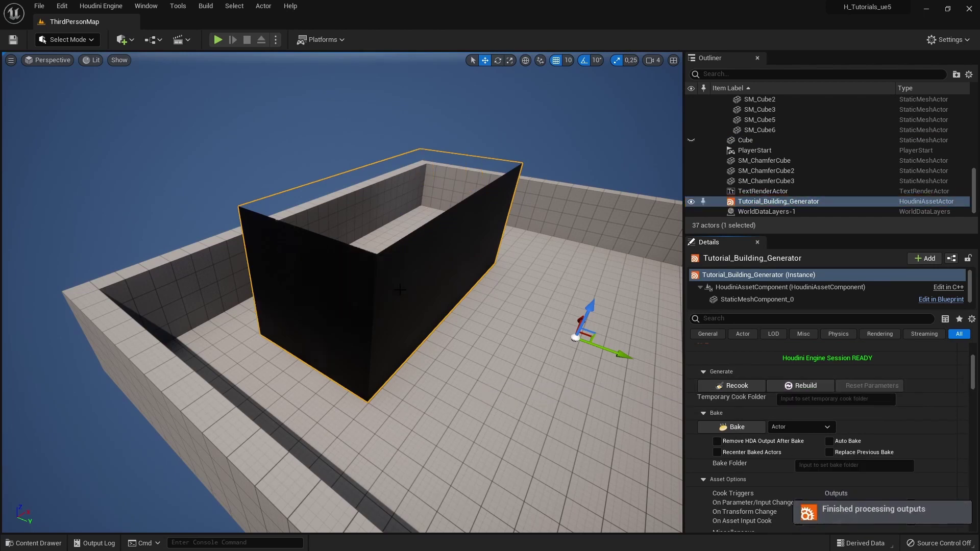
alt+drag(399, 290, 357, 230)
alt+drag(415, 151, 372, 125)
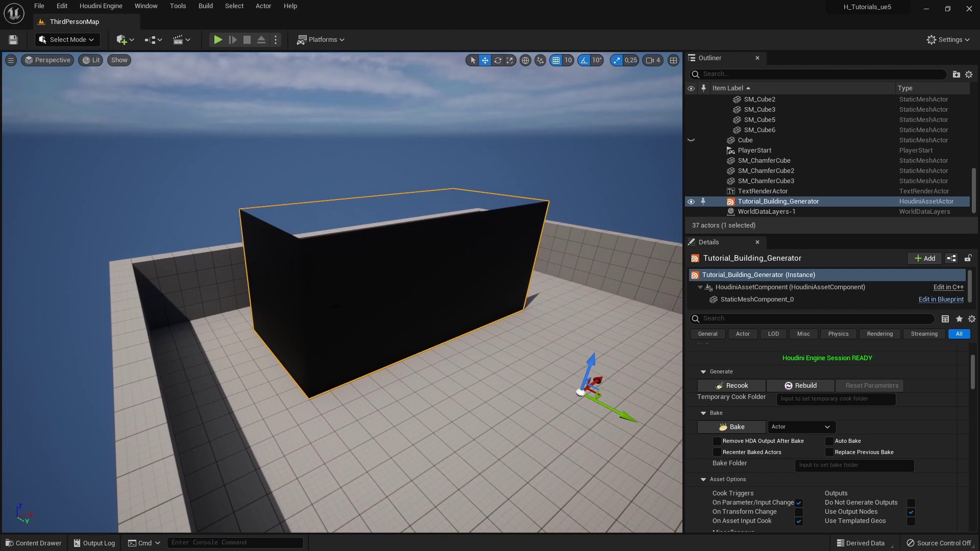
- Set the Pattern of the generator's first building style to <BaseWall>
scroll(751, 438, down, 5)
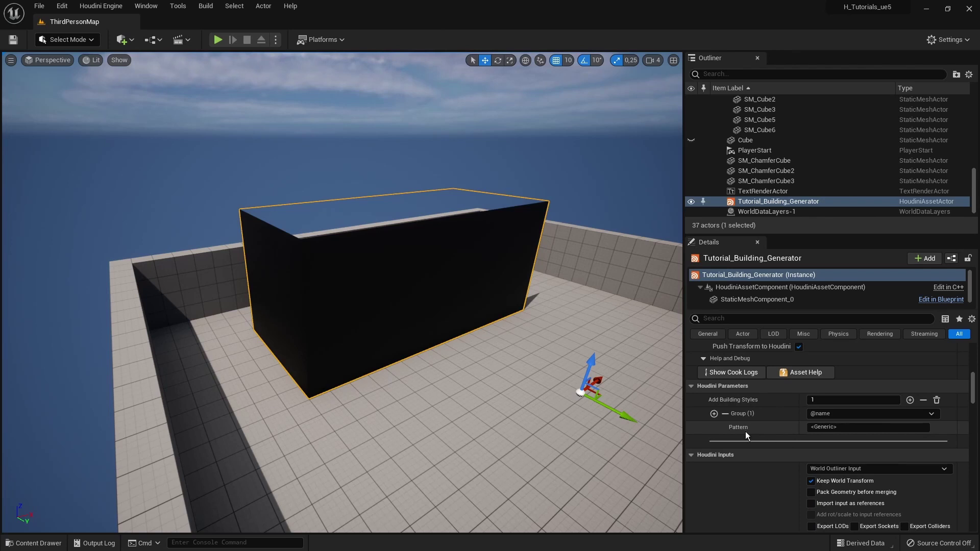
click(809, 428)
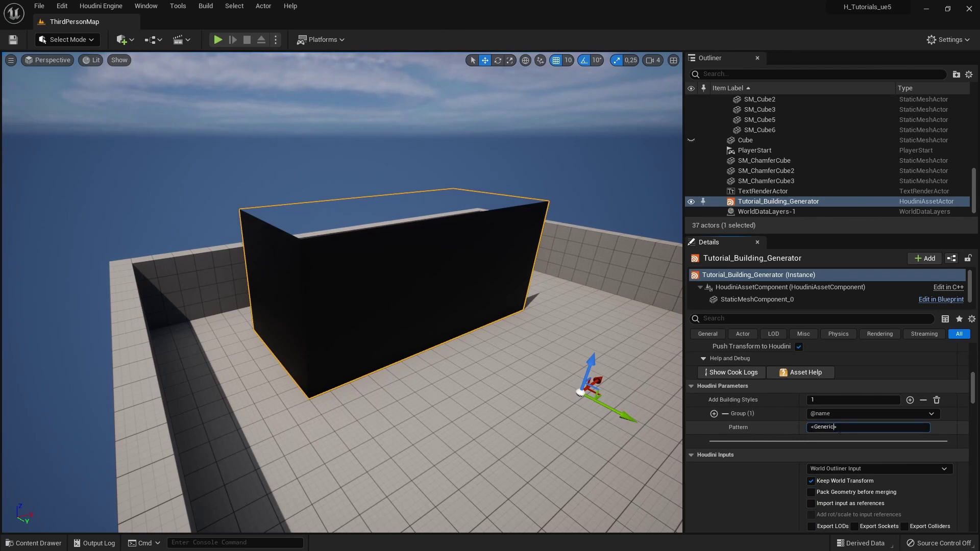
key(BackSpace)
key(BackSpace)
key(BackSpace)
key(BackSpace)
key(BackSpace)
key(BackSpace)
key(BackSpace)
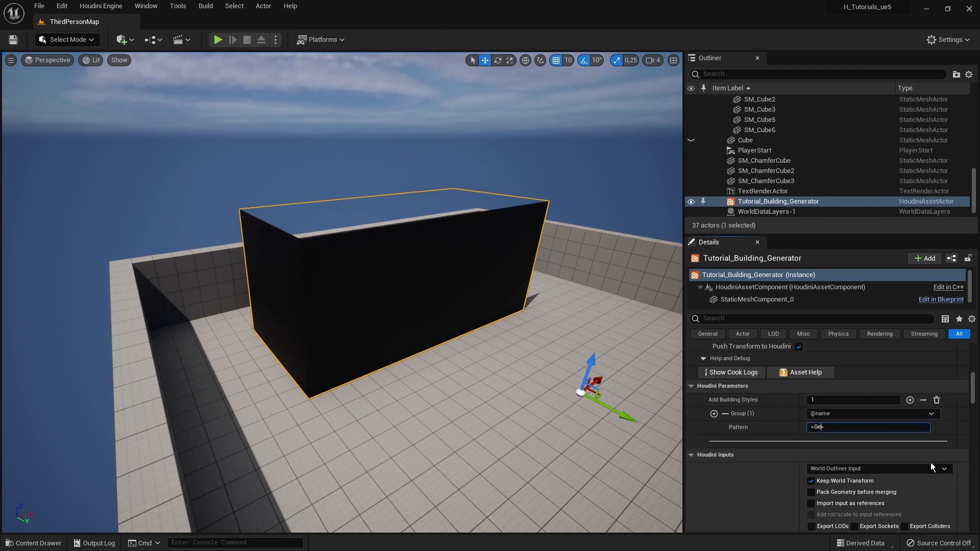
text(BaseWall>)
key(Return)
- Inspect the generated windows up close and from above in Detail Lighting view mode
right_drag(497, 400, 663, 383)
right_drag(621, 308, 620, 308)
key(alt+5)
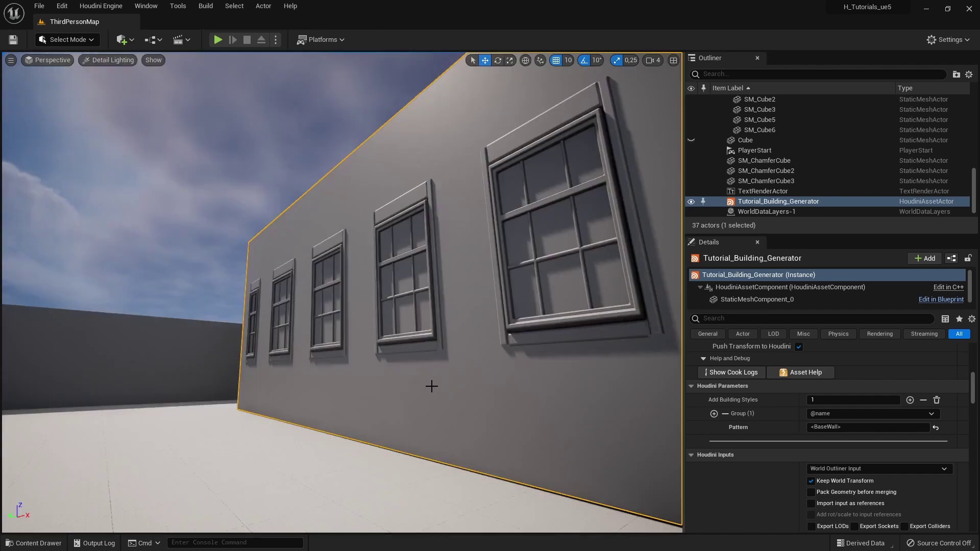
right_drag(407, 387, 407, 388)
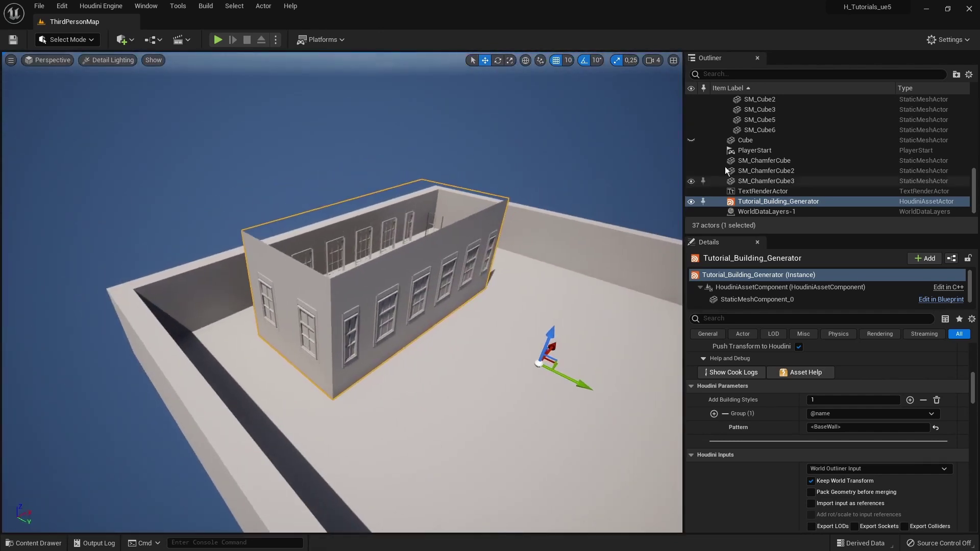
- Unhide the source Cube and scale it up vertically until the building is three window rows tall
double_click(745, 140)
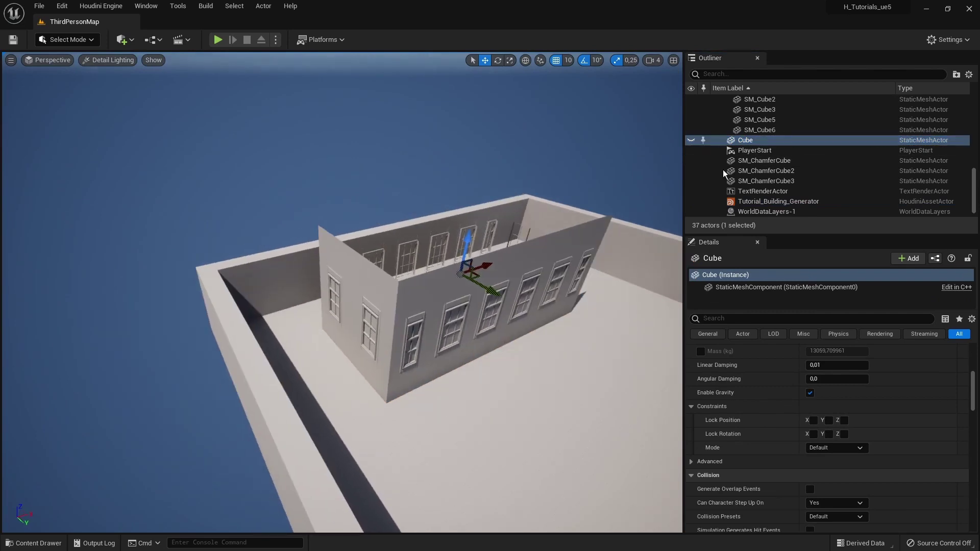
click(691, 140)
key(r)
drag(451, 232, 450, 187)
- Move the source Cube horizontally along its green axis, away from the nearby wall
key(w)
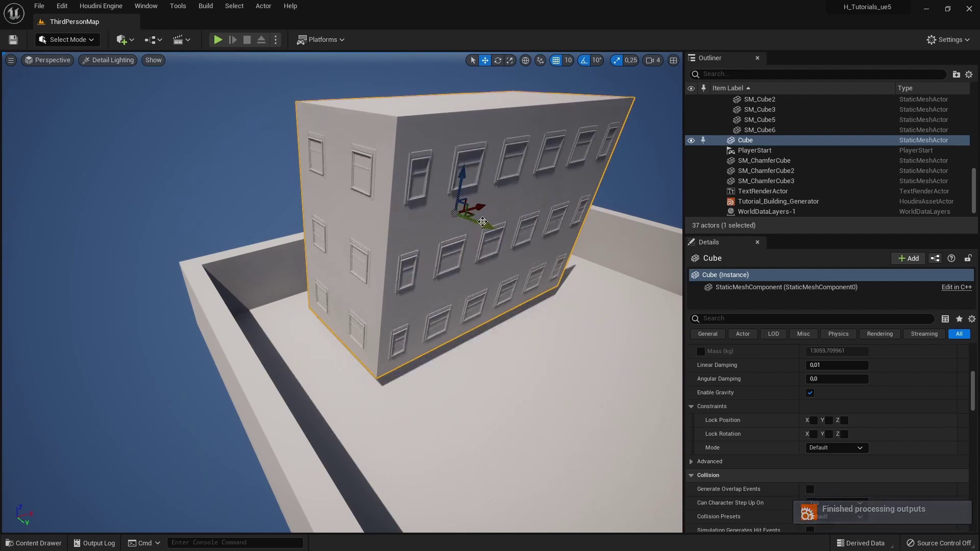
drag(483, 227, 522, 262)
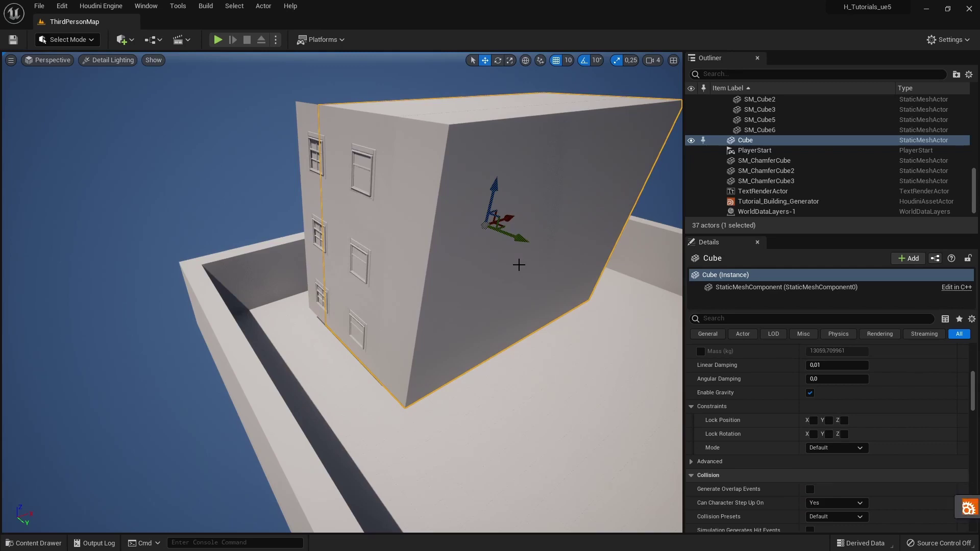
- Examine the generated building from the side and expand the generator's Houdini output to view its static mesh and material
right_drag(519, 265, 492, 214)
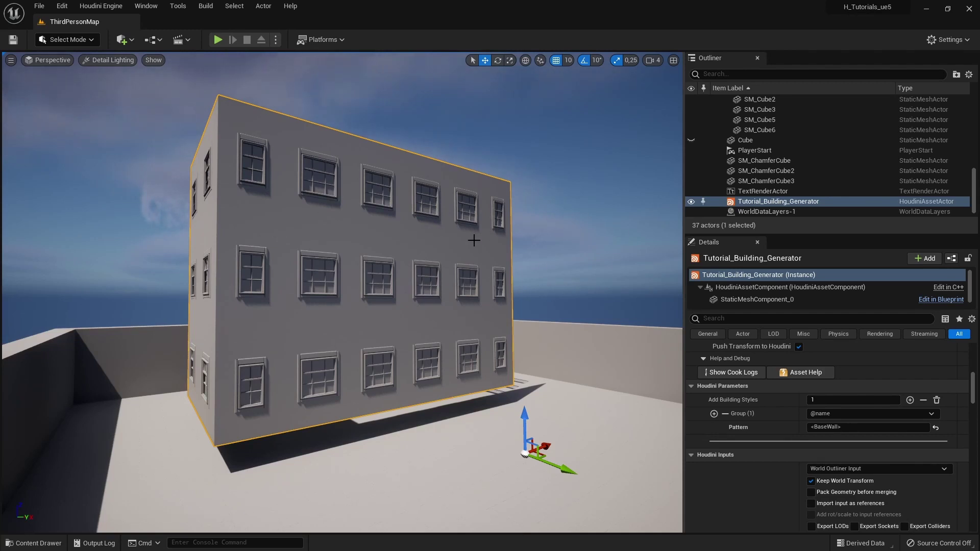
scroll(810, 407, down, 5)
scroll(804, 408, down, 3)
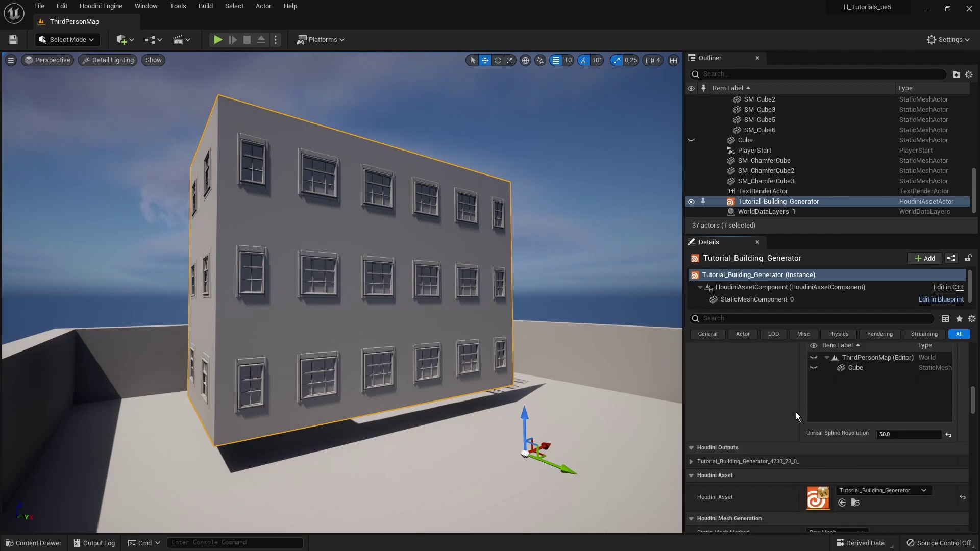
click(691, 412)
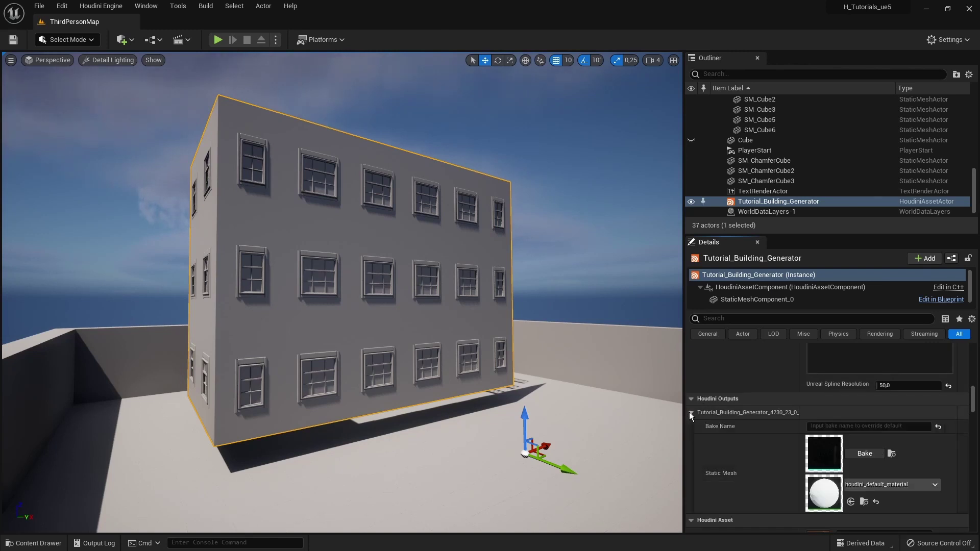
scroll(747, 425, down, 2)
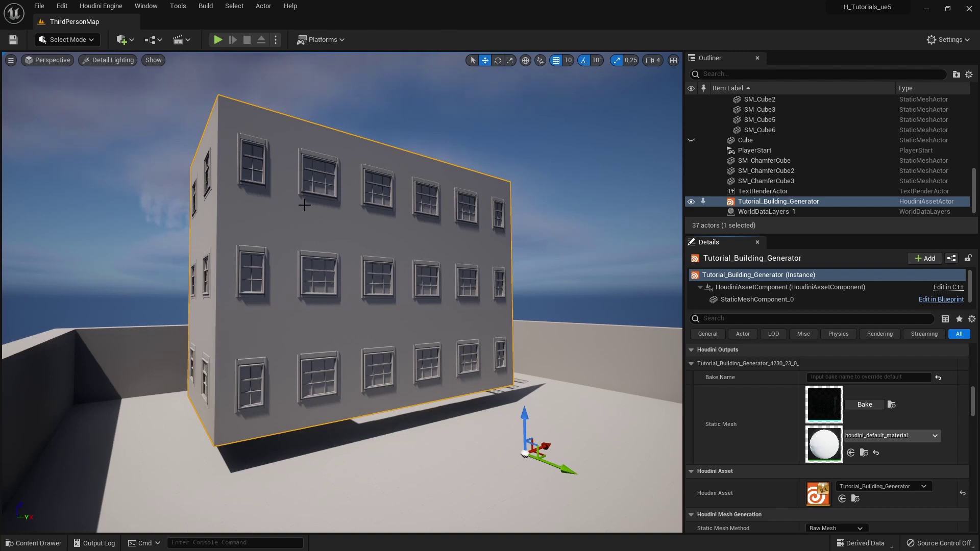
mouse_move(525, 255)
right_down()
mouse_move(526, 268)
mouse_move(510, 263)
mouse_move(524, 254)
right_up()
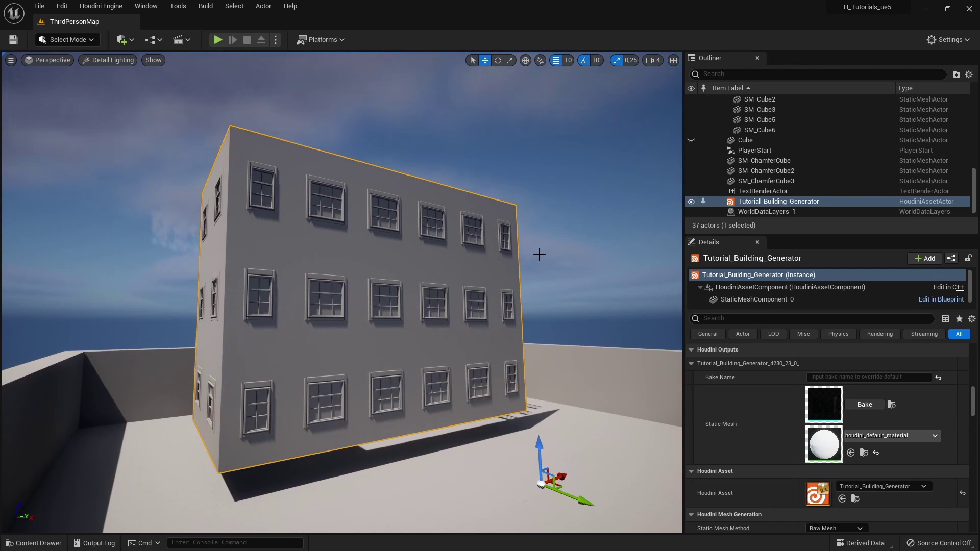
mouse_move(539, 254)
alt+mouse_down()
mouse_move(526, 256)
mouse_move(523, 281)
mouse_move(534, 253)
alt+mouse_up()
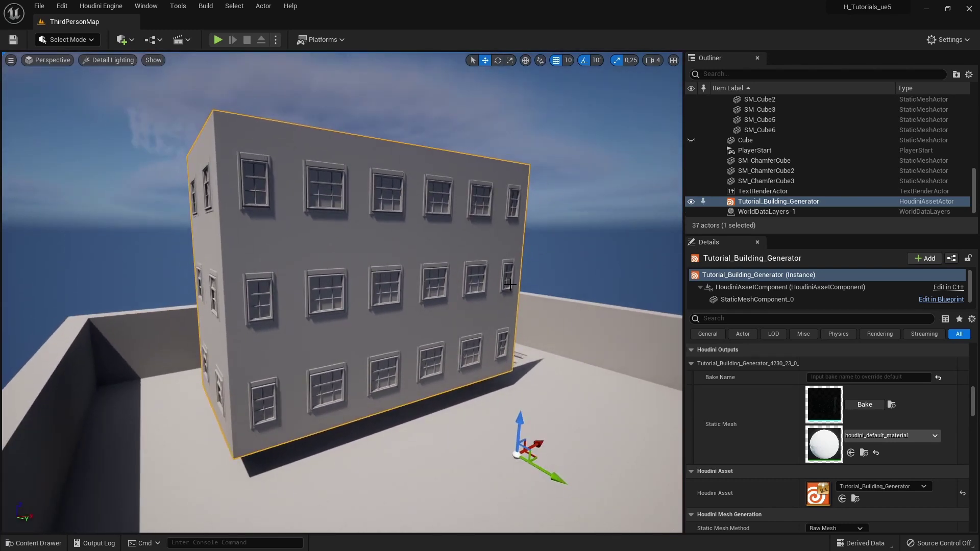
- Browse the window and edge meshes in the StyleA, StyleB, StyleC and StyleD folders under Building_tool/Meshes
key(ctrl+space)
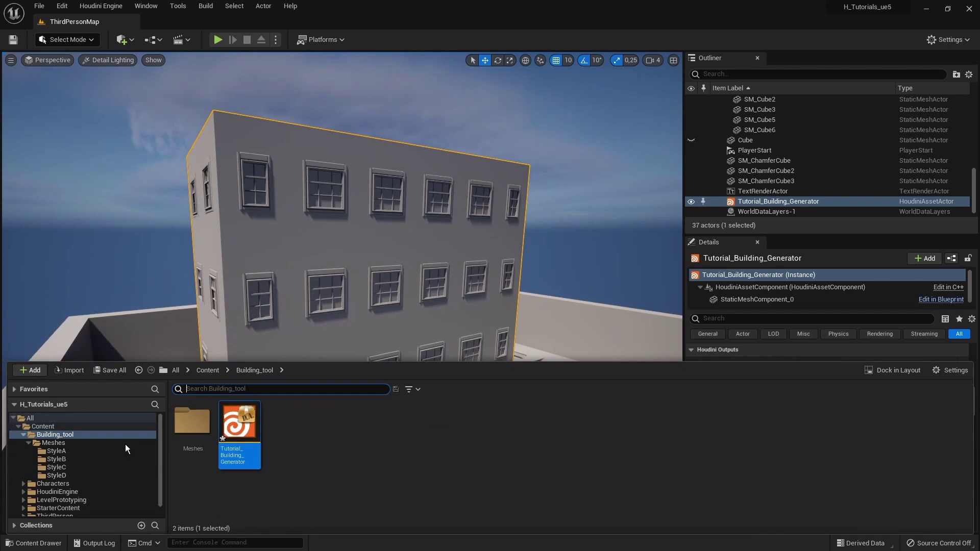
click(54, 442)
click(57, 459)
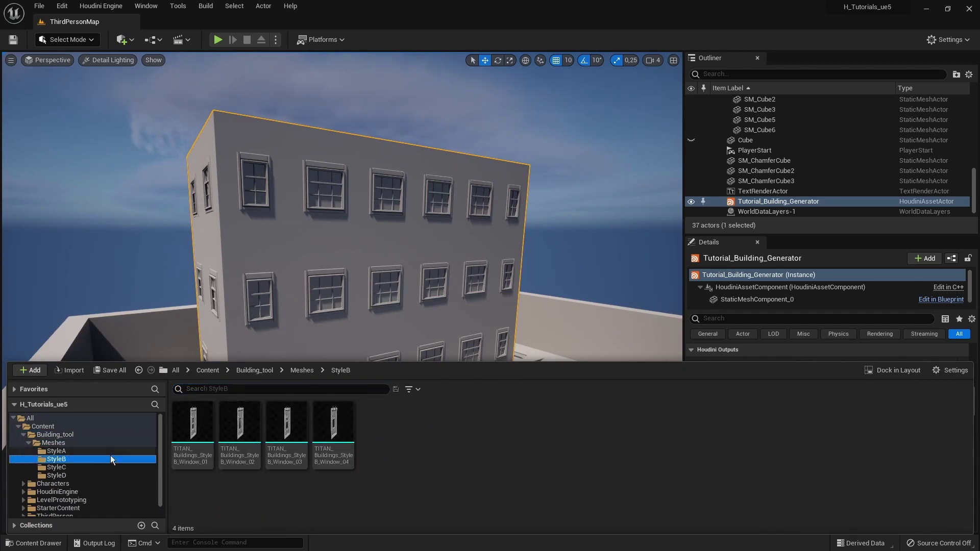
click(56, 467)
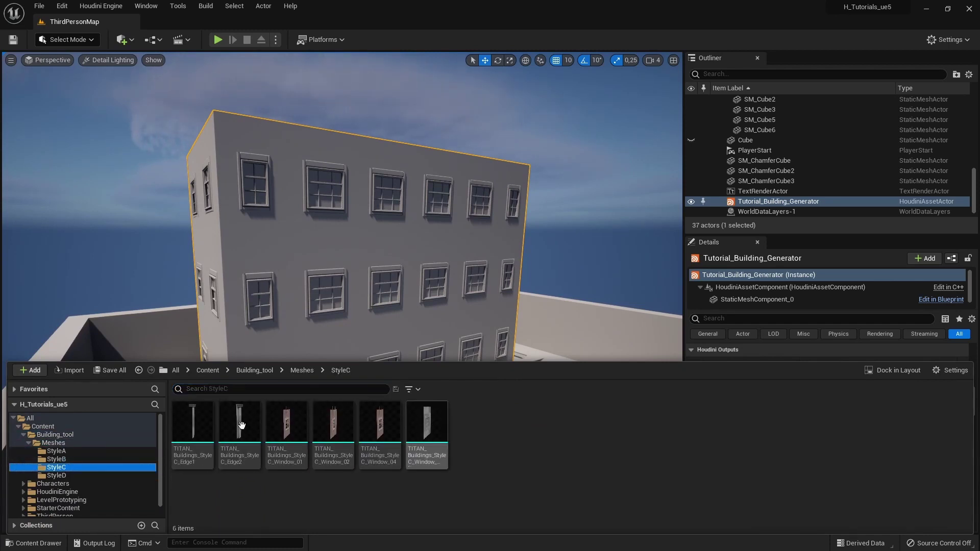
click(56, 475)
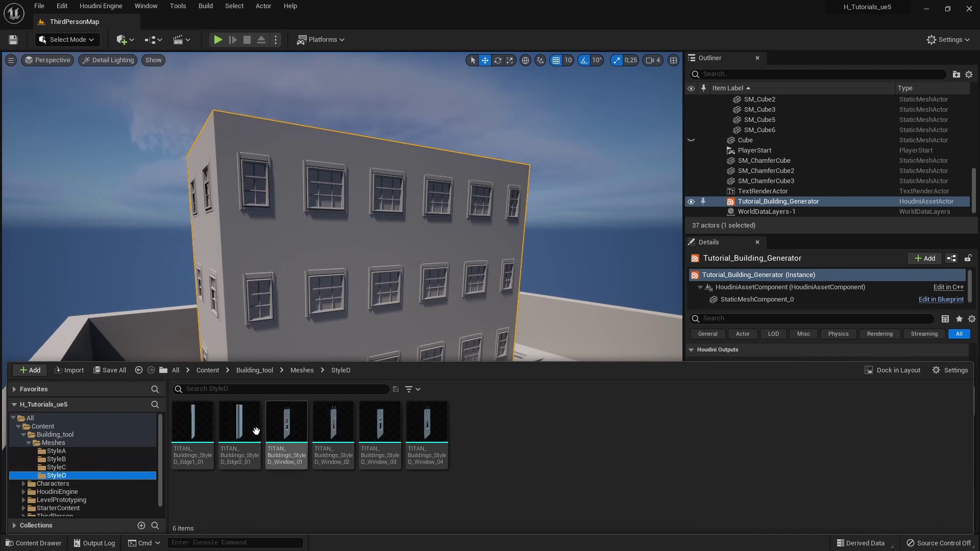
click(57, 450)
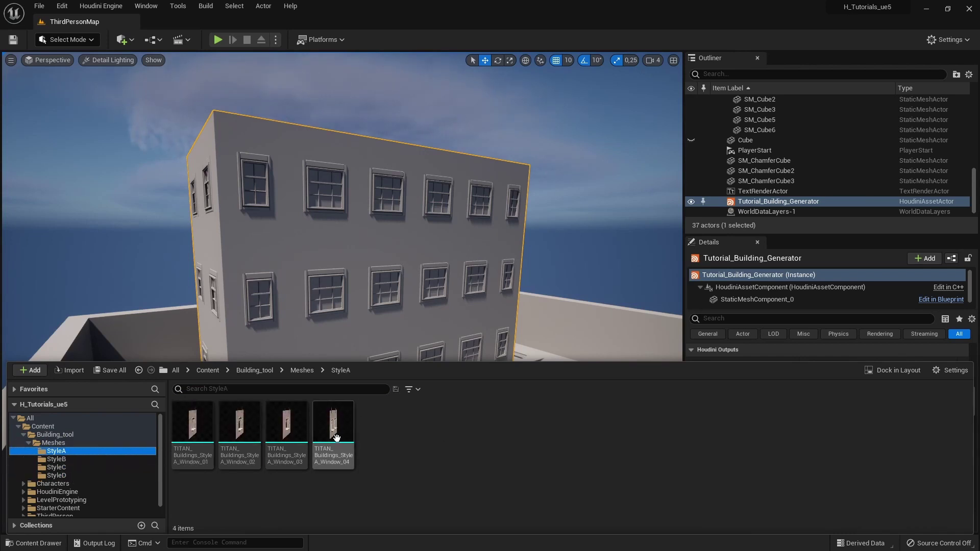
click(109, 467)
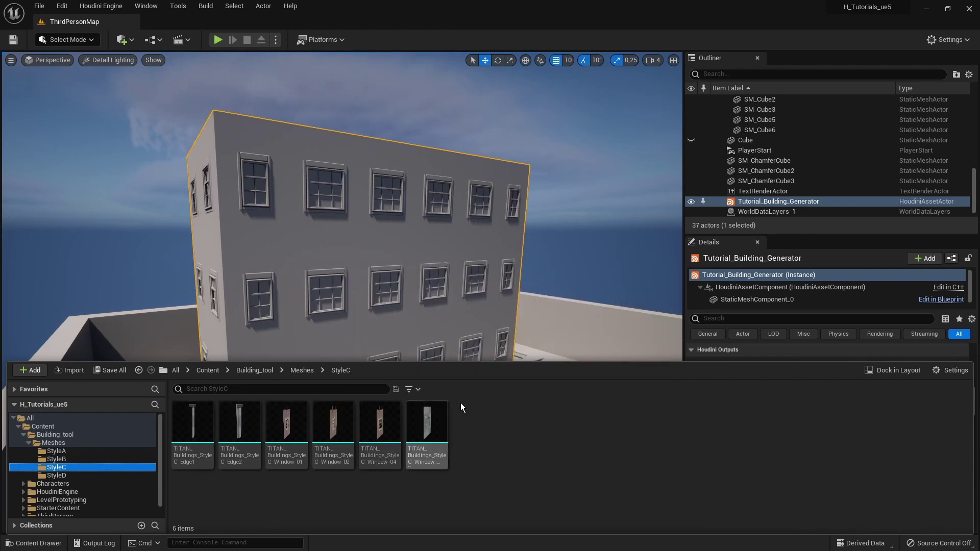
- Open the last StyleC window mesh in the static mesh editor and examine its approximate size
click(426, 429)
click(486, 336)
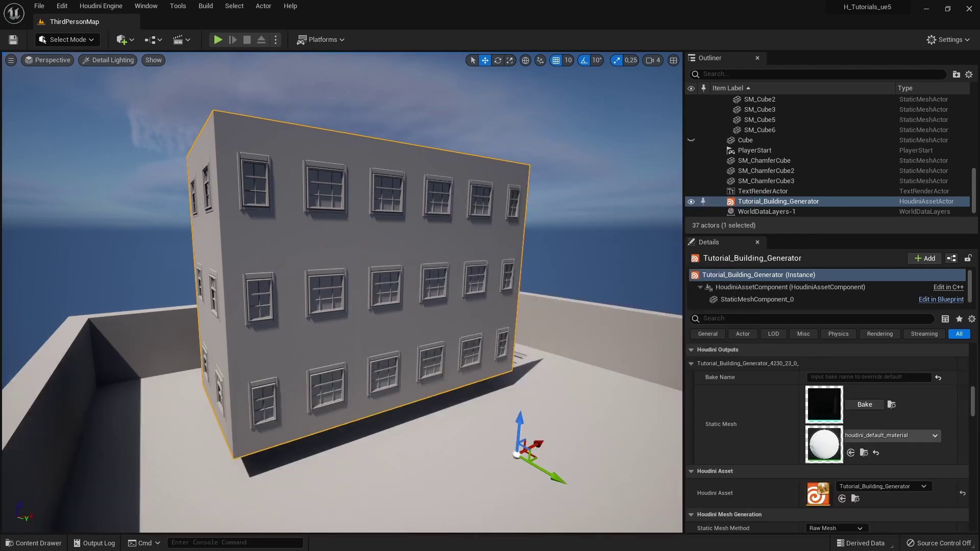
drag(979, 285, 544, 65)
mouse_move(457, 258)
right_down()
mouse_move(418, 258)
mouse_move(457, 258)
mouse_move(413, 255)
mouse_move(393, 229)
mouse_move(357, 240)
mouse_move(459, 271)
right_up()
mouse_move(372, 233)
mouse_down()
mouse_move(394, 228)
mouse_move(376, 231)
mouse_up()
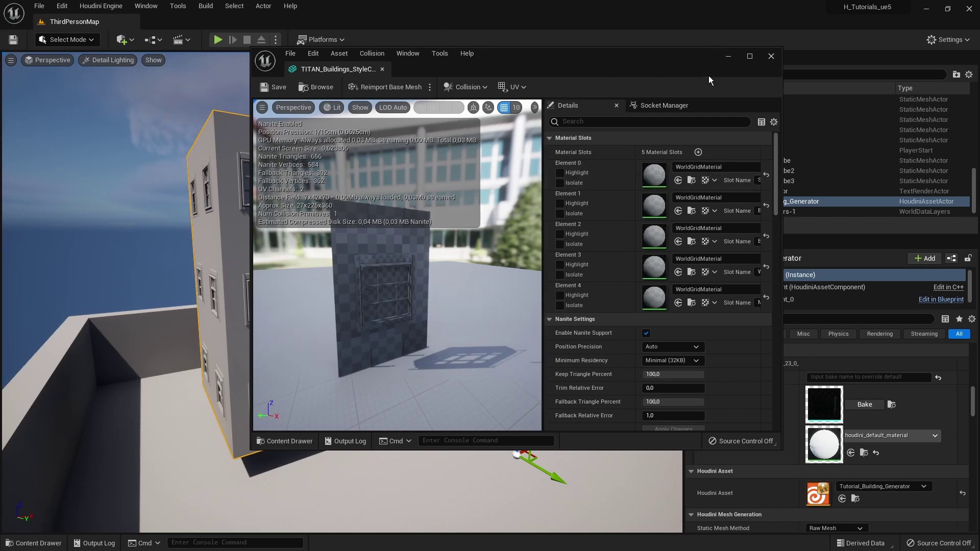
drag(700, 68, 680, 54)
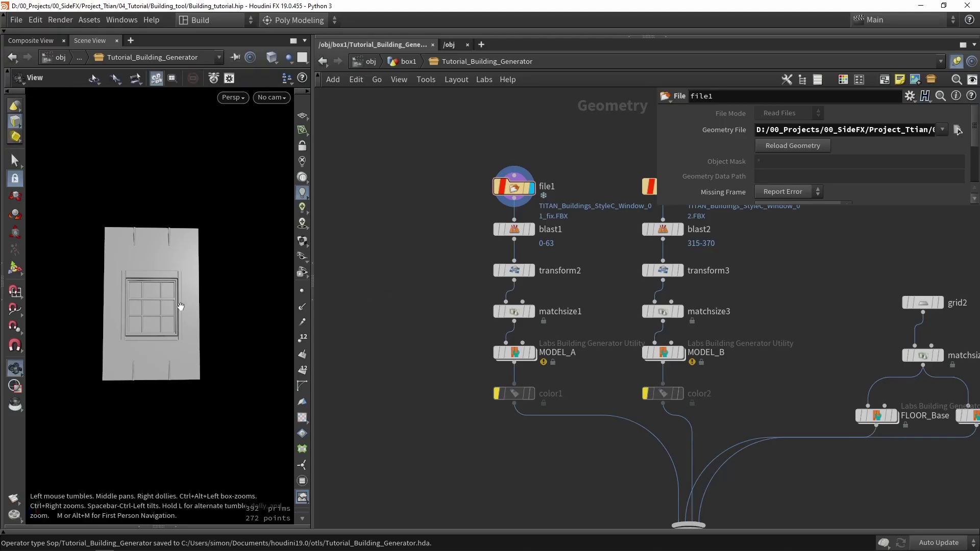
- In Houdini, show the Geometry Spreadsheet for file1 and sort its points by P[y] and P[z] to check the window's dimensions
alt+drag(179, 306, 189, 311)
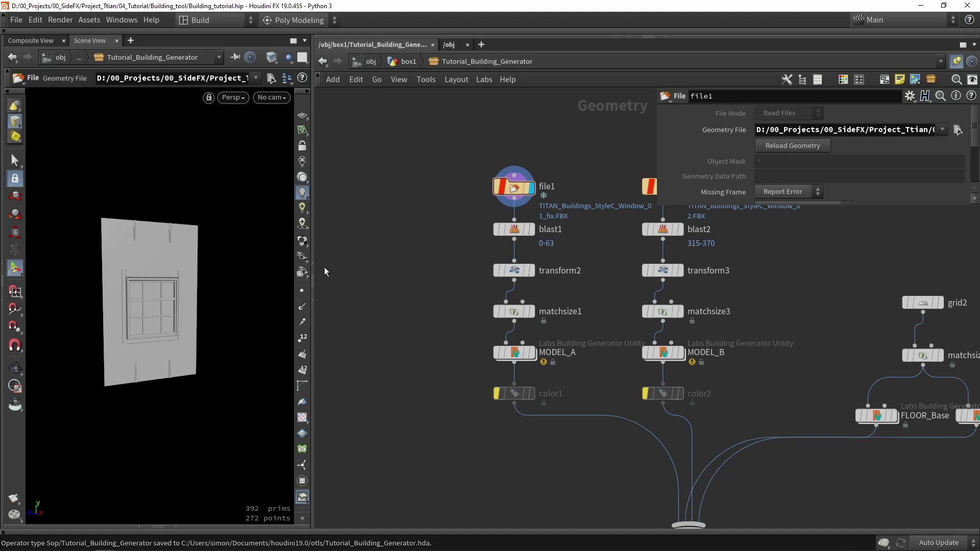
click(175, 526)
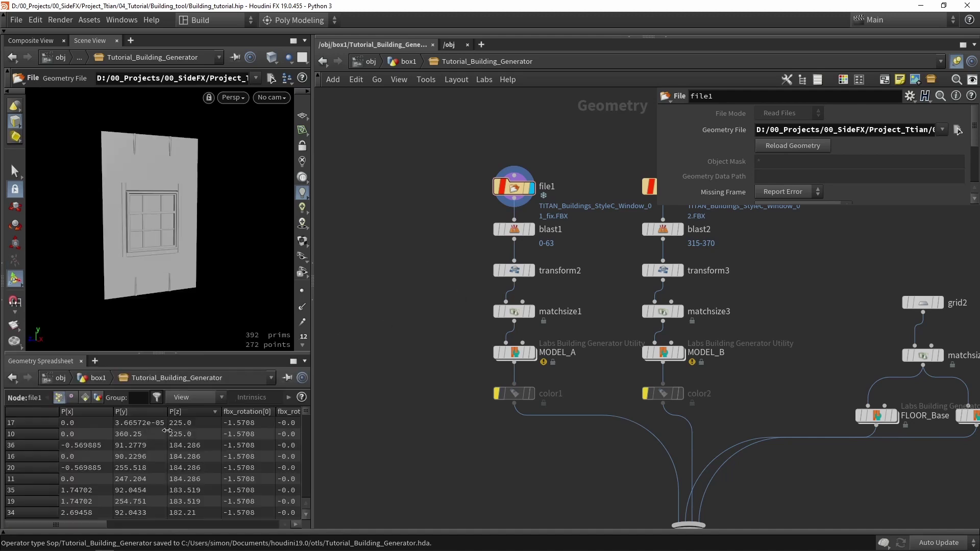
click(157, 412)
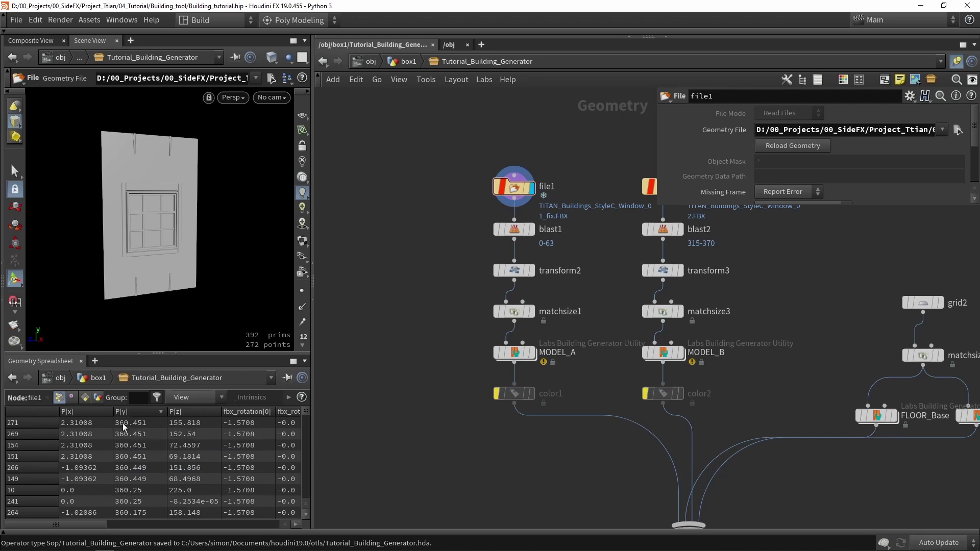
click(196, 413)
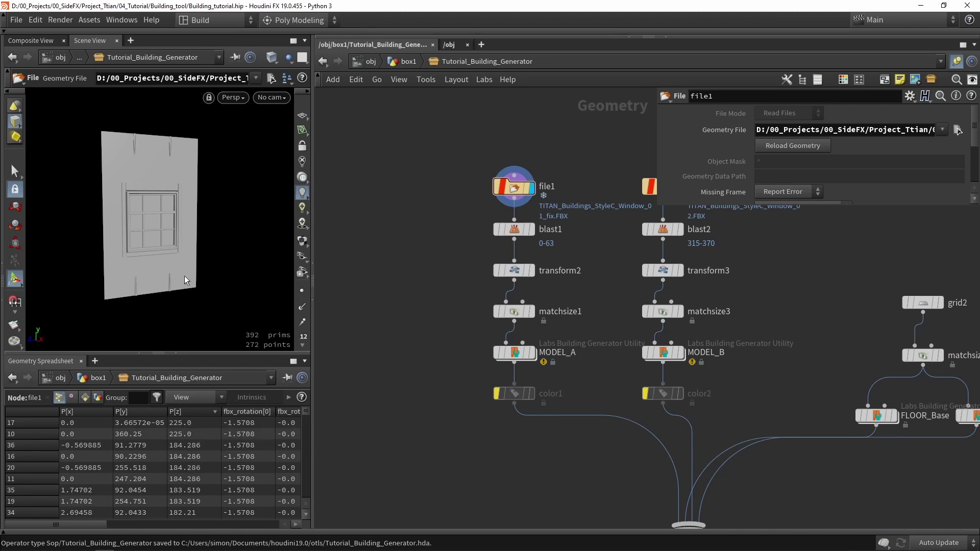
- Display the transform2 node and enlarge its parameter area to check the Uniform Scale
scroll(531, 270, up, 2)
click(531, 271)
click(512, 274)
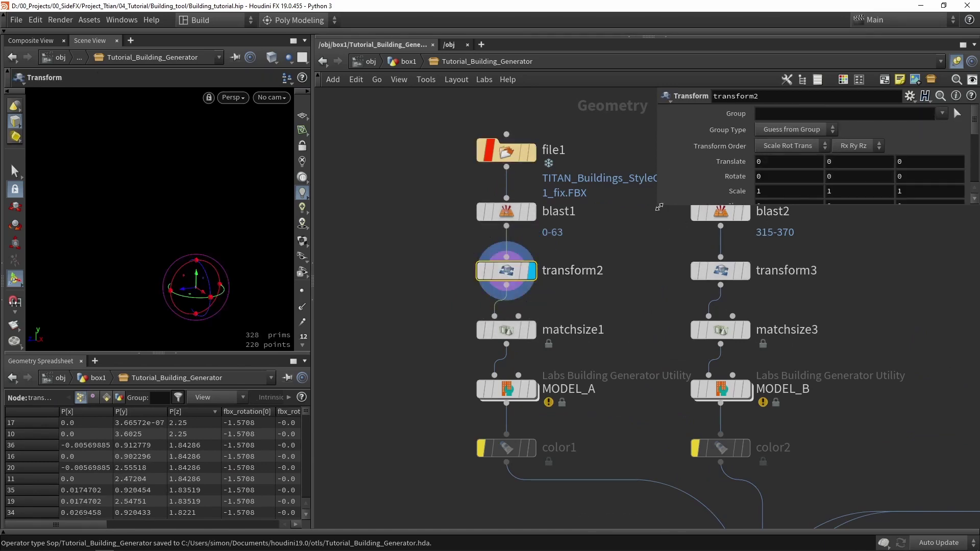
drag(656, 206, 651, 291)
drag(770, 221, 745, 225)
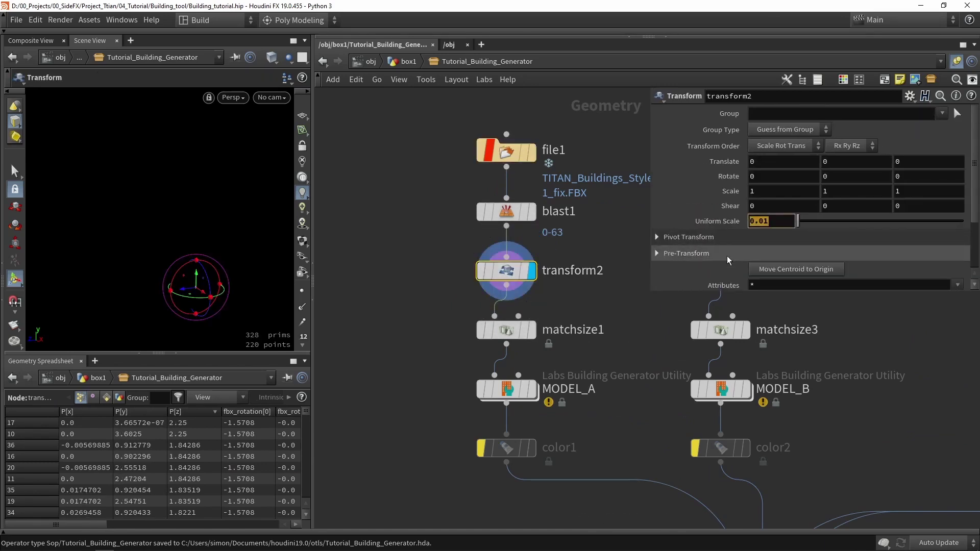
click(648, 335)
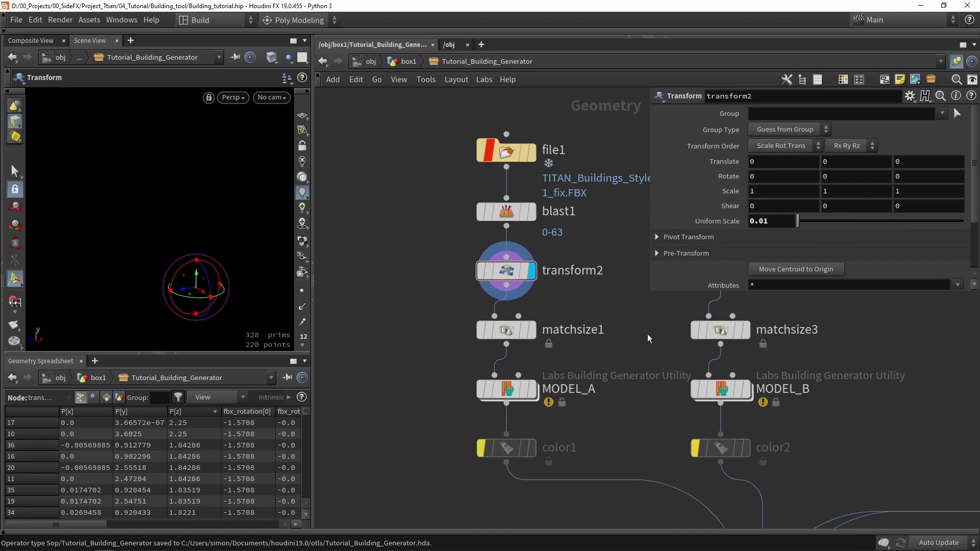
- Sort the transform2 points by P[y] in the Geometry Spreadsheet to check the scaled window height
click(516, 271)
click(131, 415)
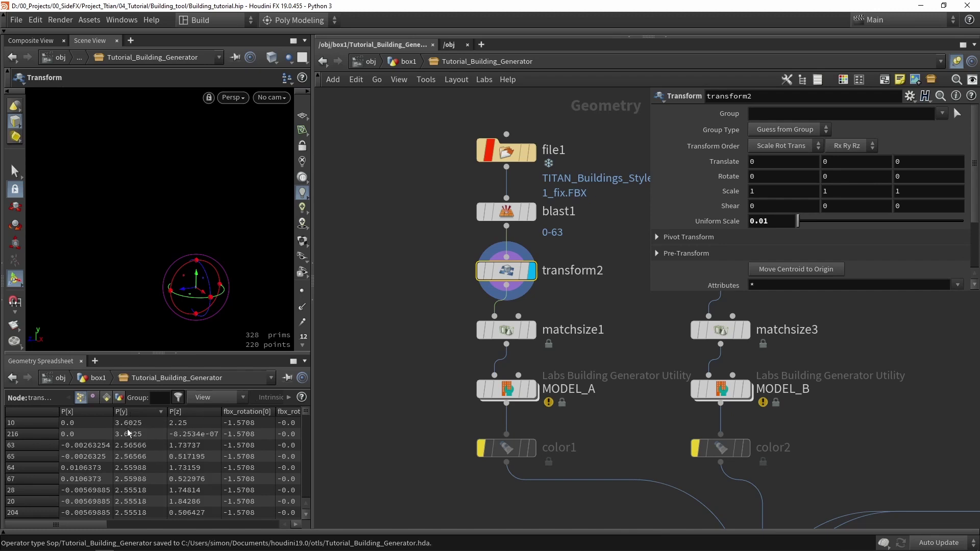
click(412, 334)
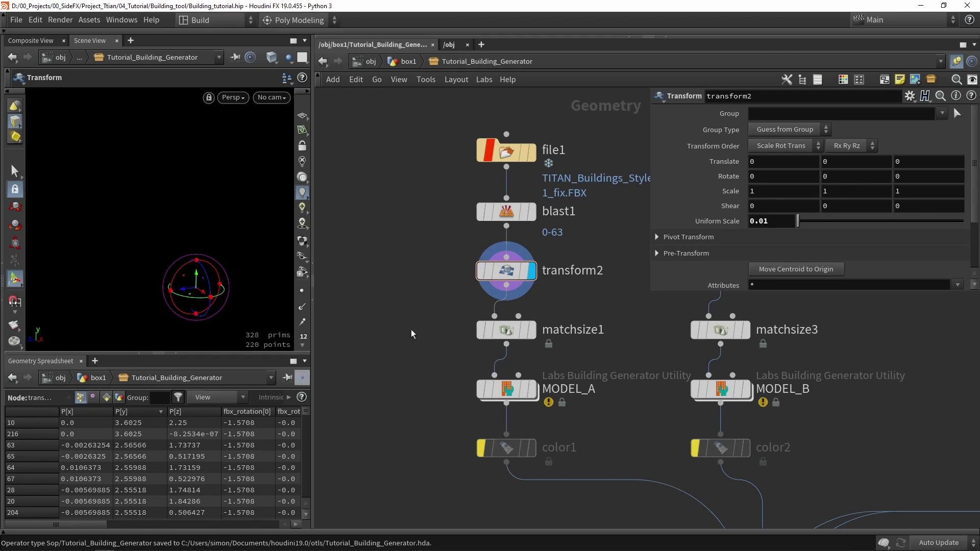
- Add a Grid node beside the file1, blast1 and transform2 chain and display it
scroll(412, 334, down, 2)
middle_drag(412, 334, 414, 392)
drag(415, 205, 523, 351)
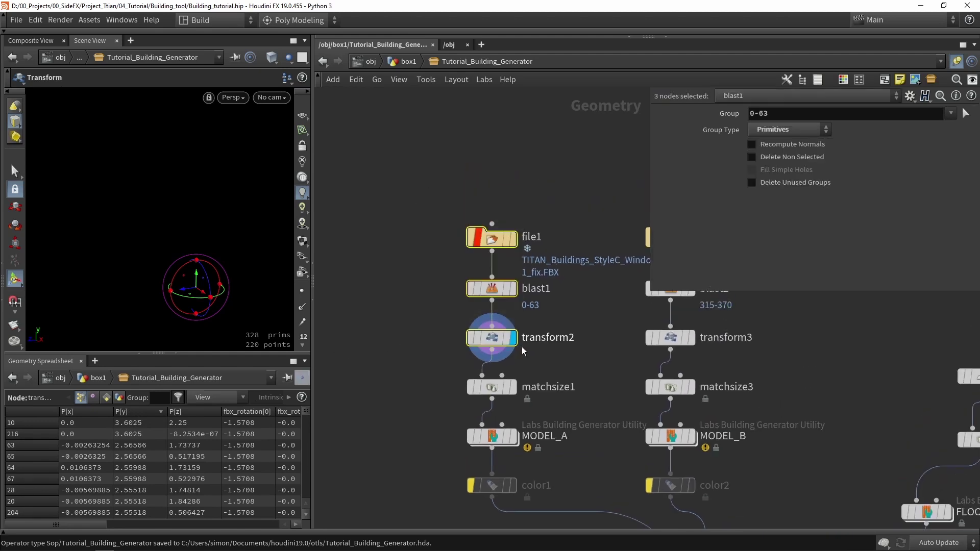
click(379, 290)
key(Tab)
text(pack)
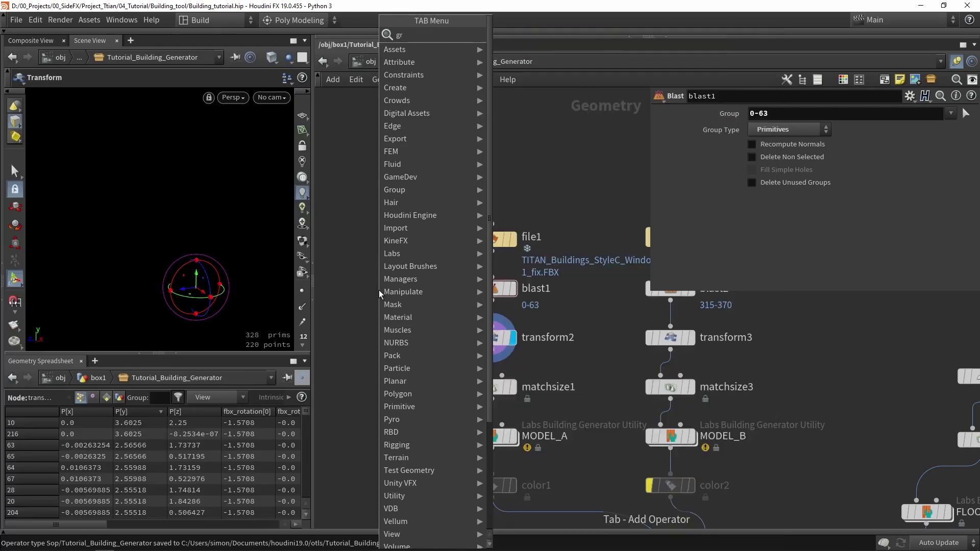
key(Return)
click(379, 290)
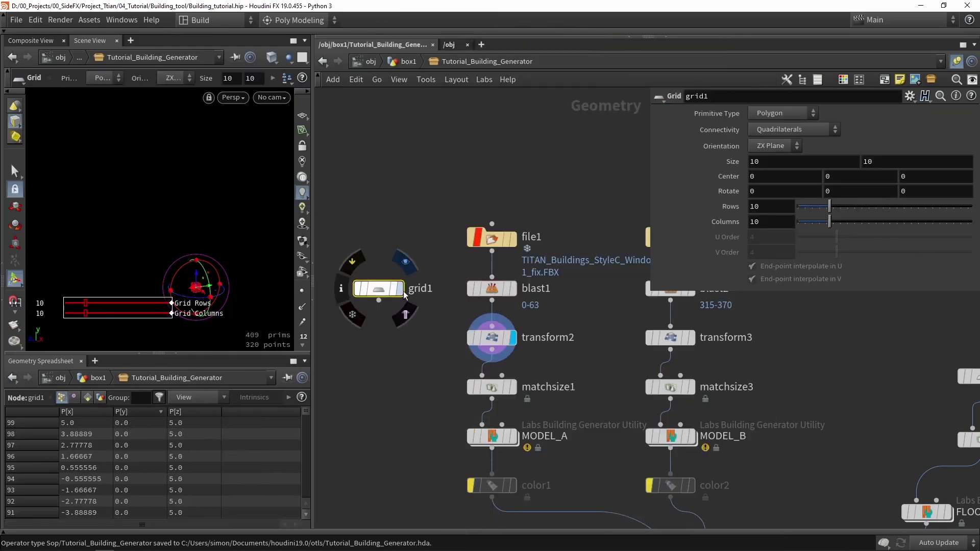
- Set the size of grid1 to 2.25 by 3.6
click(754, 161)
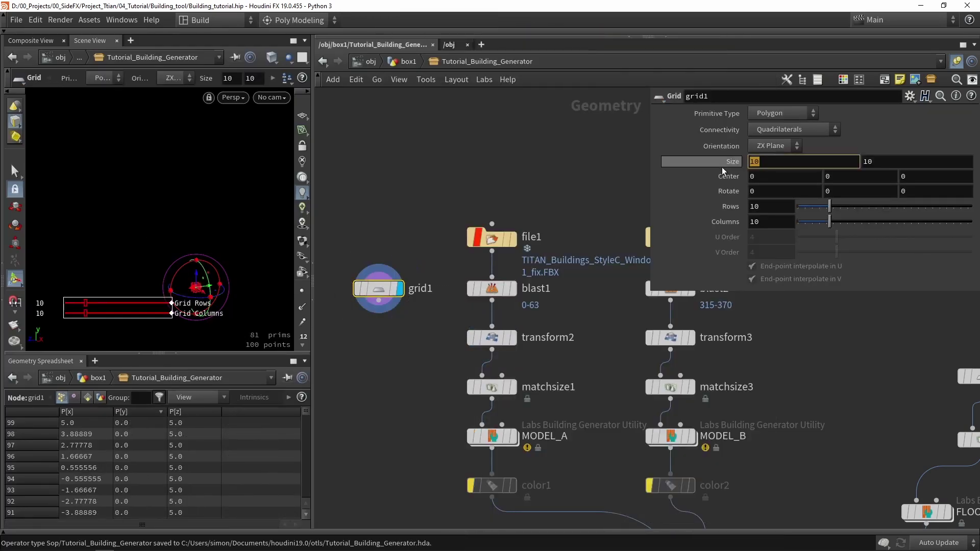
text(2.2)
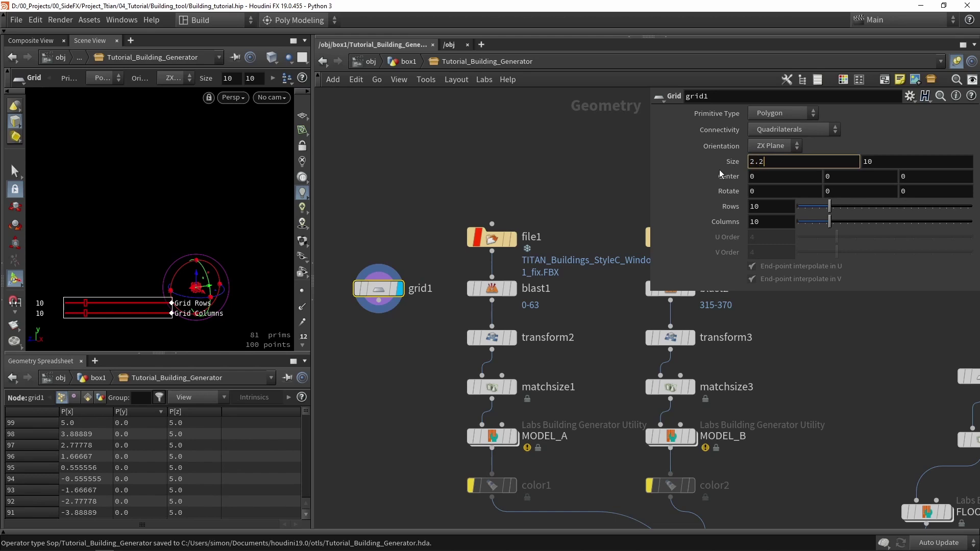
text(5)
key(Return)
click(915, 162)
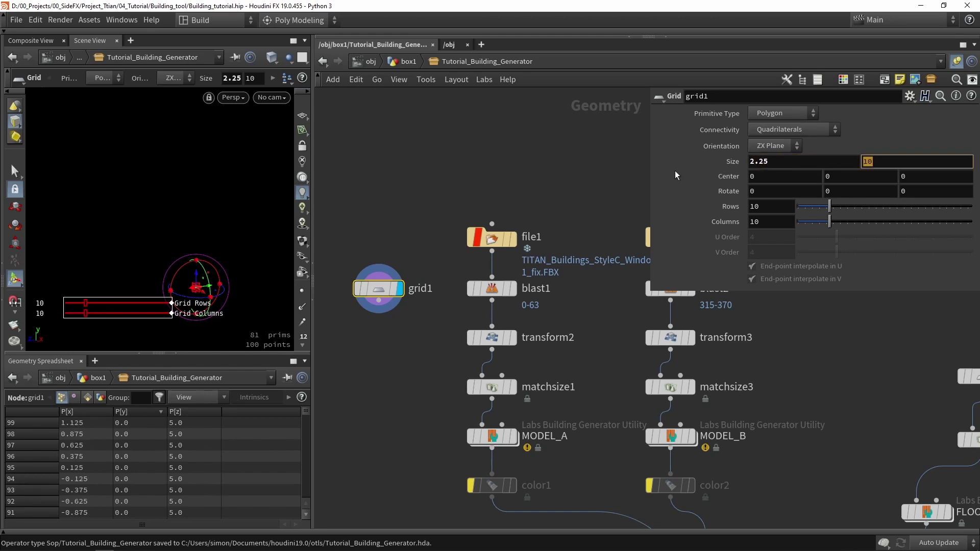
text(3.6)
key(Return)
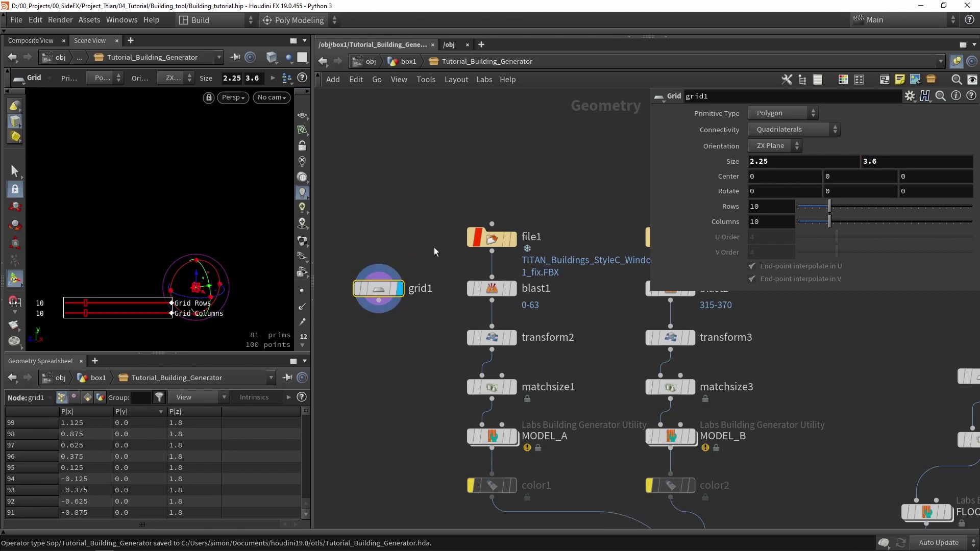
- Display the file1 window mesh, followed by the MODEL_A module node, to check its Building Module settings
click(510, 239)
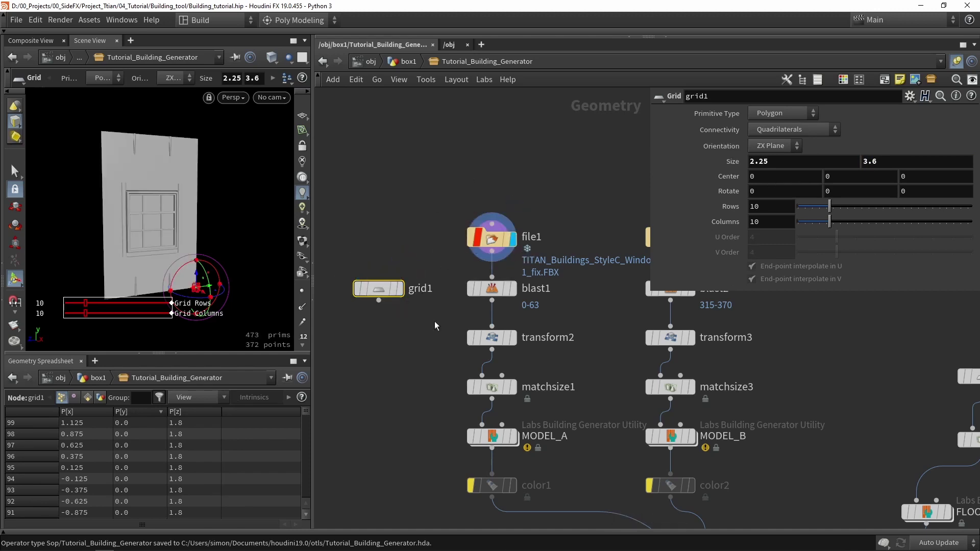
middle_drag(434, 325, 481, 201)
scroll(464, 240, down, 3)
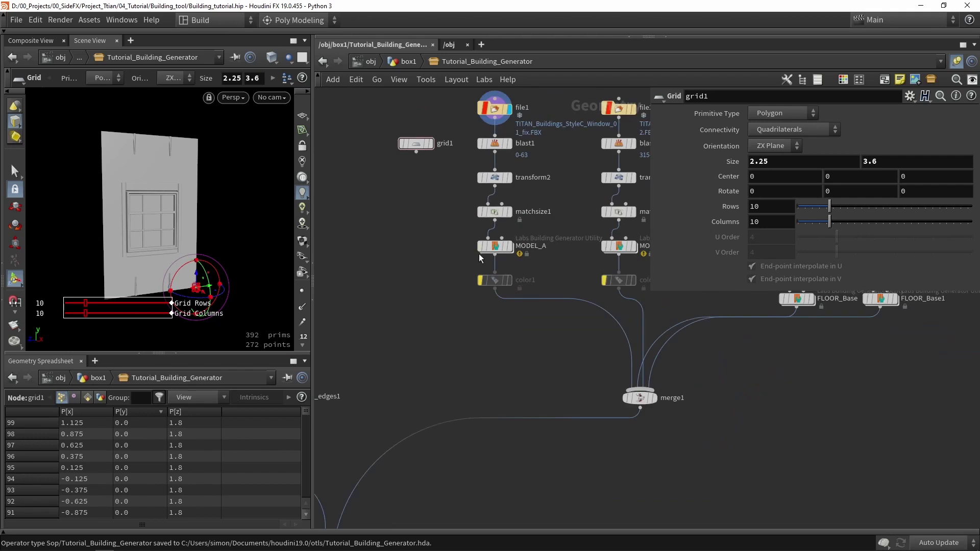
click(492, 250)
middle_drag(472, 192, 452, 259)
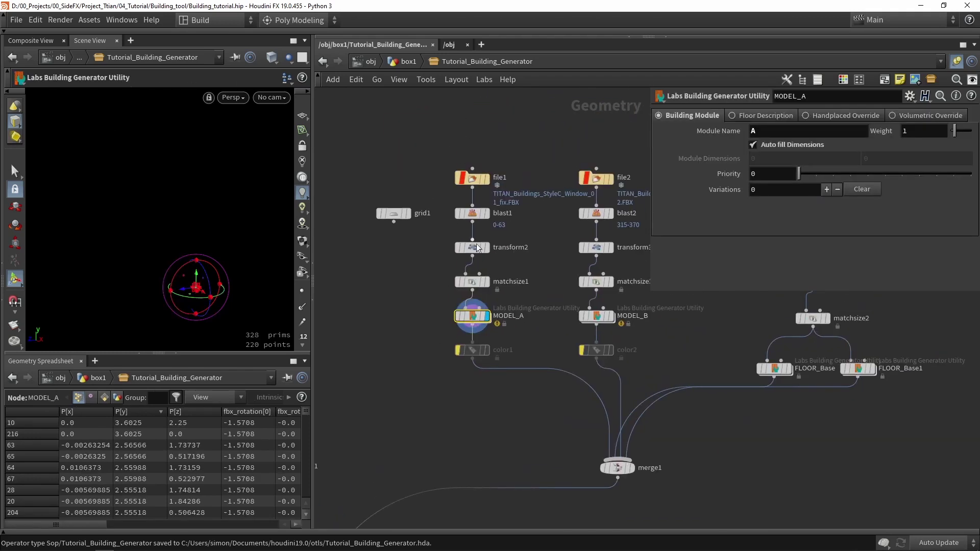
- Set the Expanded Form of FLOOR_Base to <A> in its floor description, removing both [B] entries
middle_drag(755, 410, 551, 350)
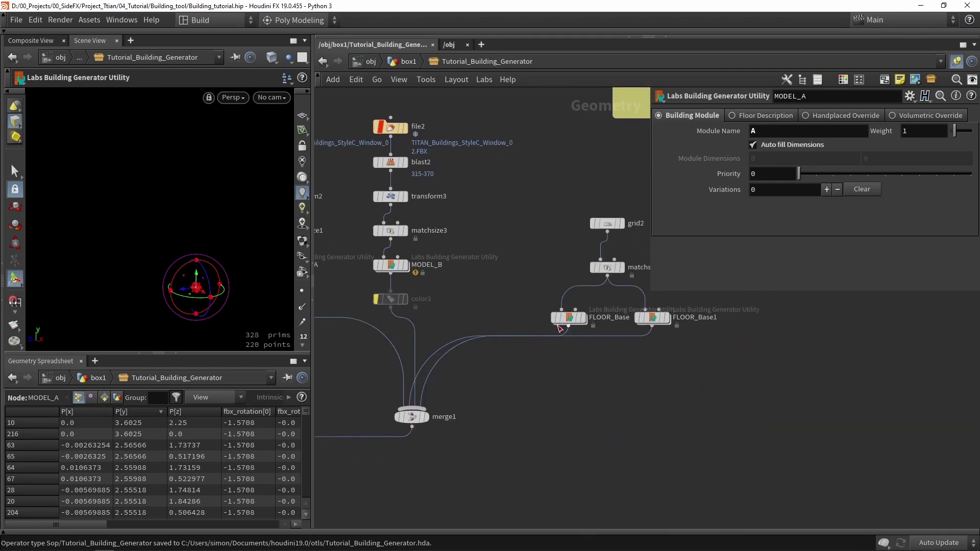
click(563, 320)
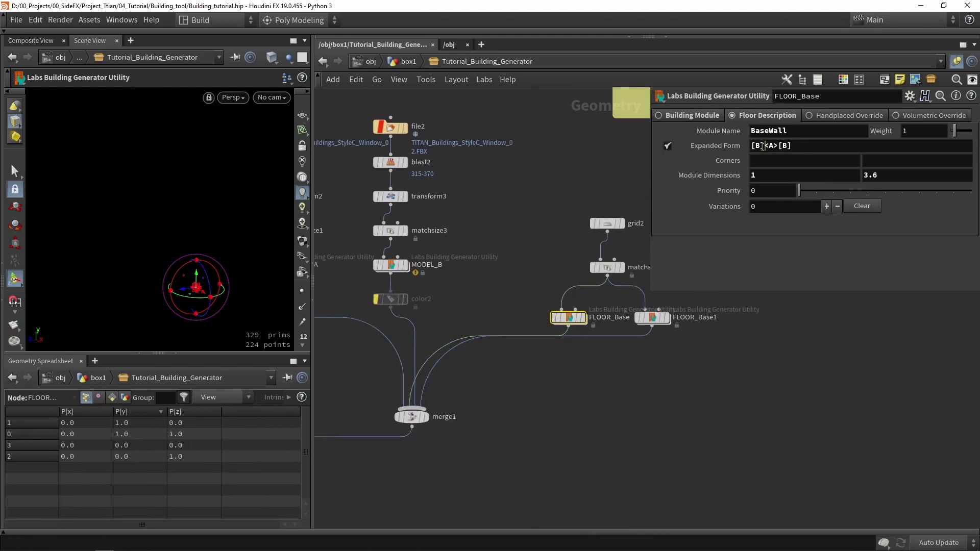
drag(763, 147, 745, 148)
key(BackSpace)
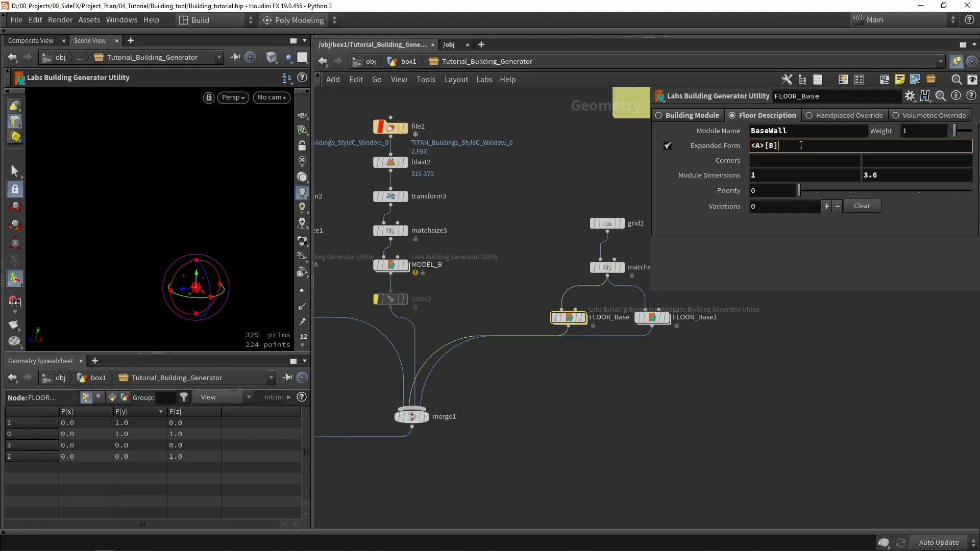
key(Return)
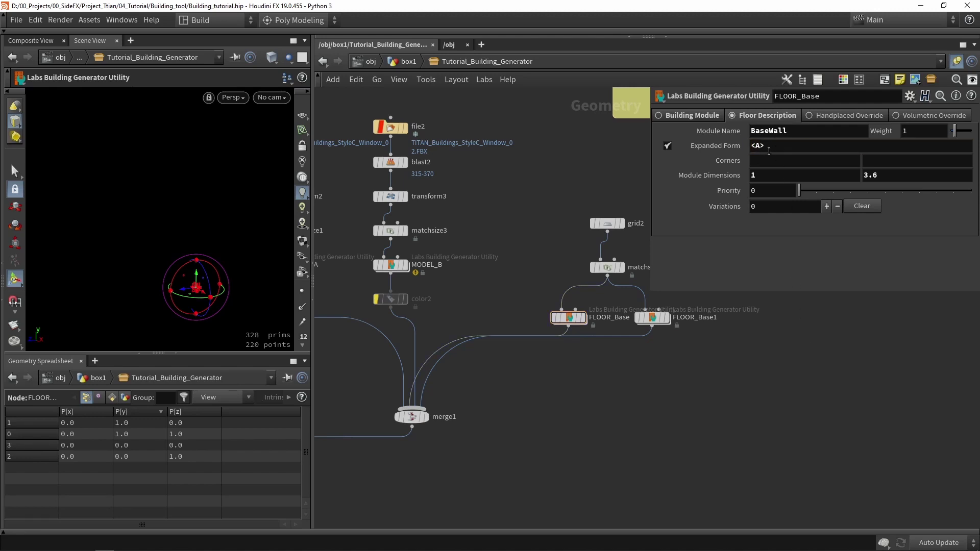
- Display the building_from_patterns1 node and show its parameters to check the generated building and its floor pattern
scroll(512, 284, down, 4)
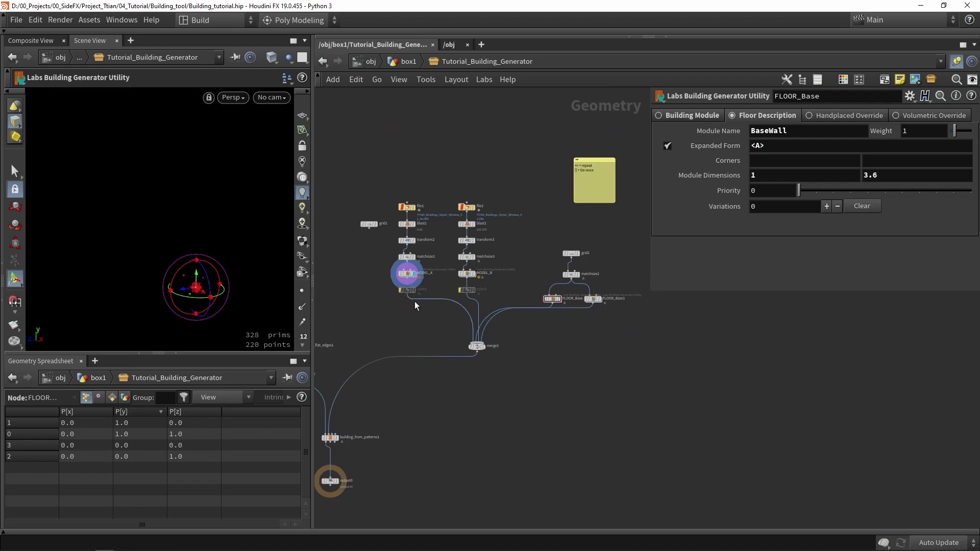
scroll(398, 294, up, 5)
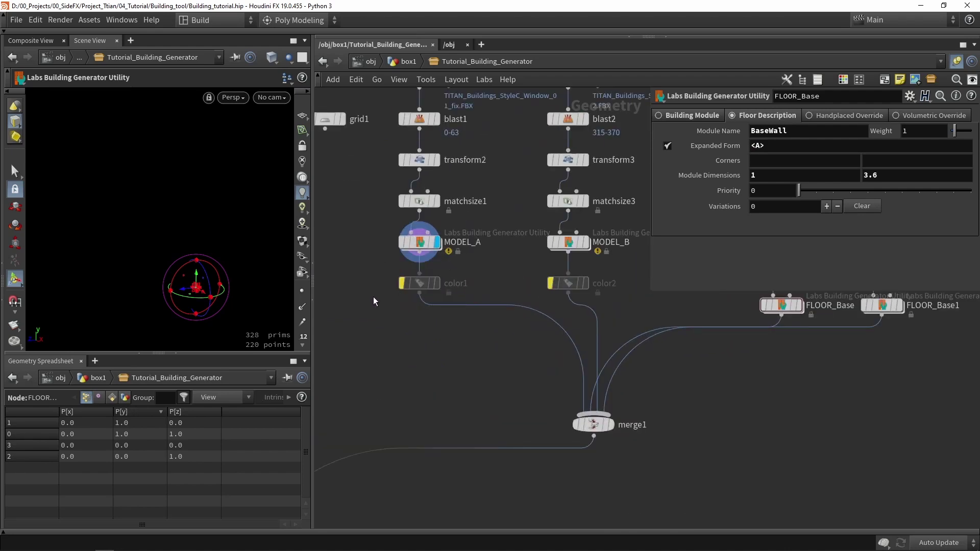
scroll(457, 367, down, 3)
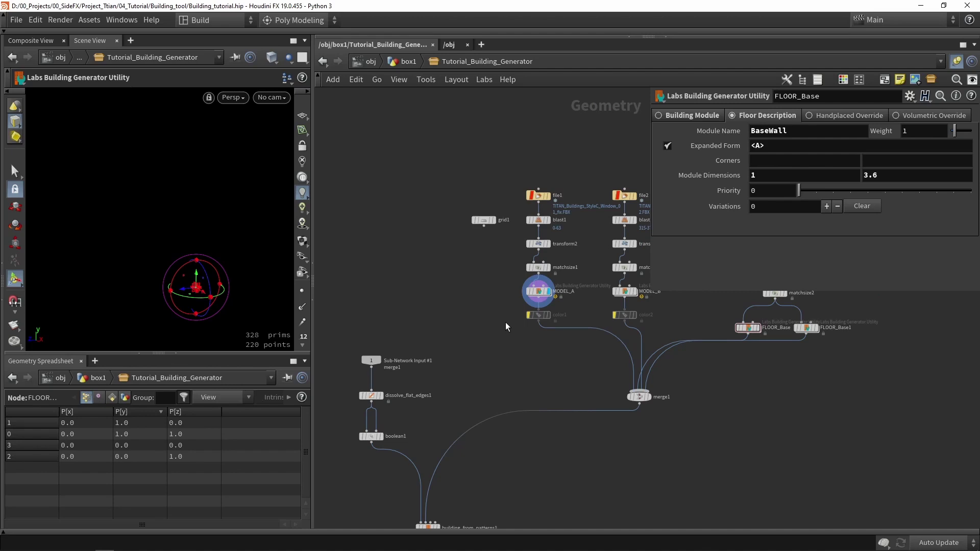
middle_drag(506, 327, 538, 201)
scroll(464, 372, down, 1)
scroll(472, 382, up, 4)
click(464, 374)
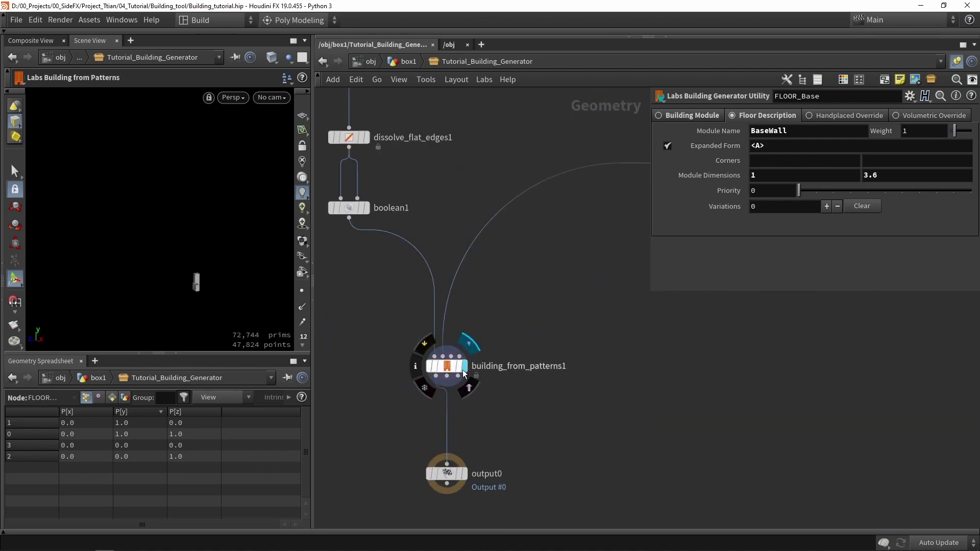
click(465, 374)
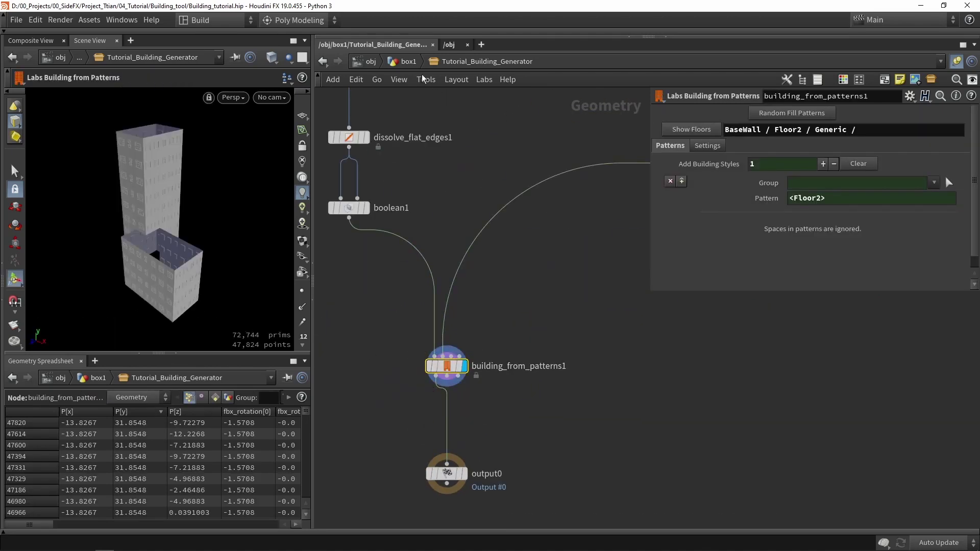
- Go up to the box1 network and set the Pattern of Tutorial_Building_Generator to <BaseWall>
click(407, 61)
drag(825, 146, 796, 147)
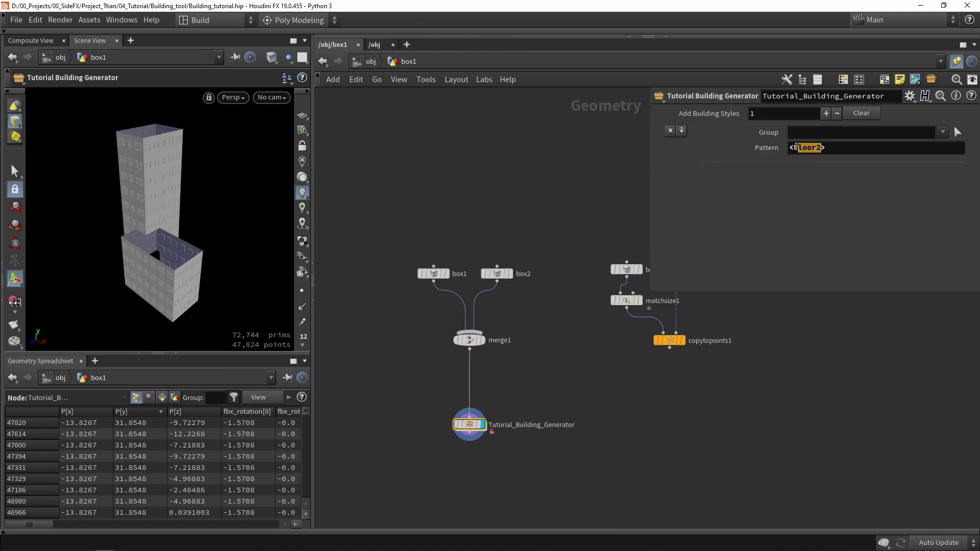
text(BaseWall>)
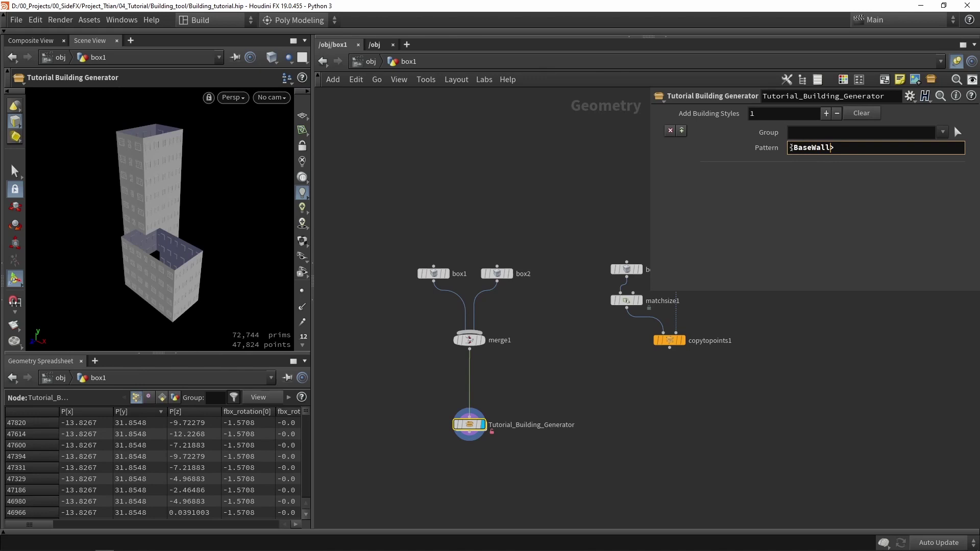
key(Return)
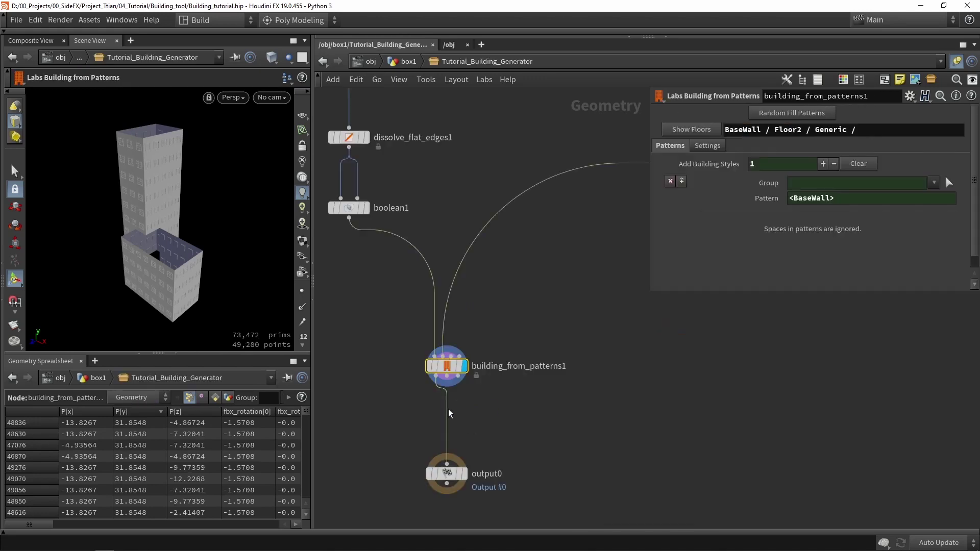
- Enter the Tutorial_Building_Generator network and examine the building facade up close, toggling the wireframe shading
double_click(464, 424)
key(shift+w)
mouse_move(211, 276)
mouse_down()
mouse_move(185, 242)
mouse_move(226, 229)
mouse_up()
scroll(177, 228, up, 8)
key(shift+w)
scroll(175, 222, down, 8)
scroll(225, 229, up, 6)
- Display output0 and connect it to the Point Cloud output of building_from_patterns1 in place of the mesh output
middle_drag(511, 396, 557, 243)
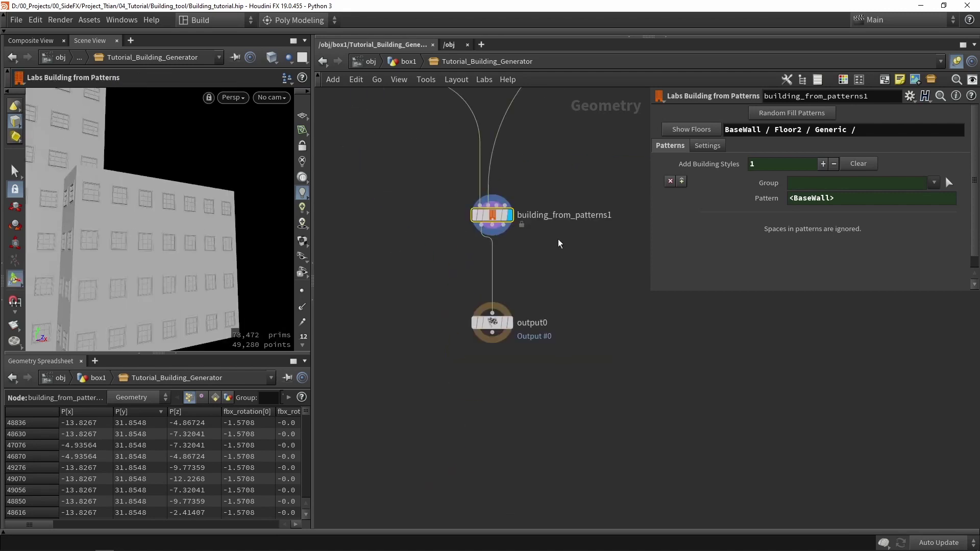
scroll(548, 242, up, 2)
scroll(543, 278, down, 2)
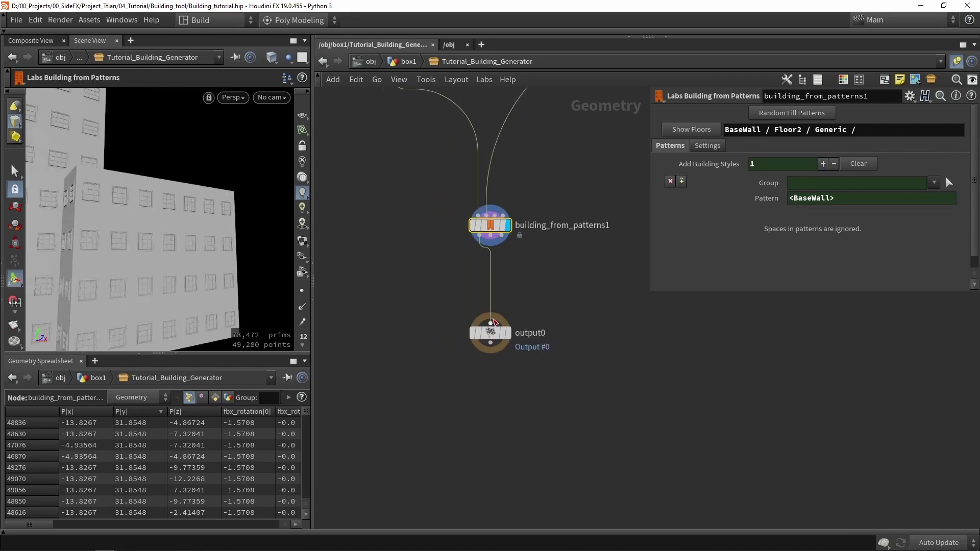
click(485, 385)
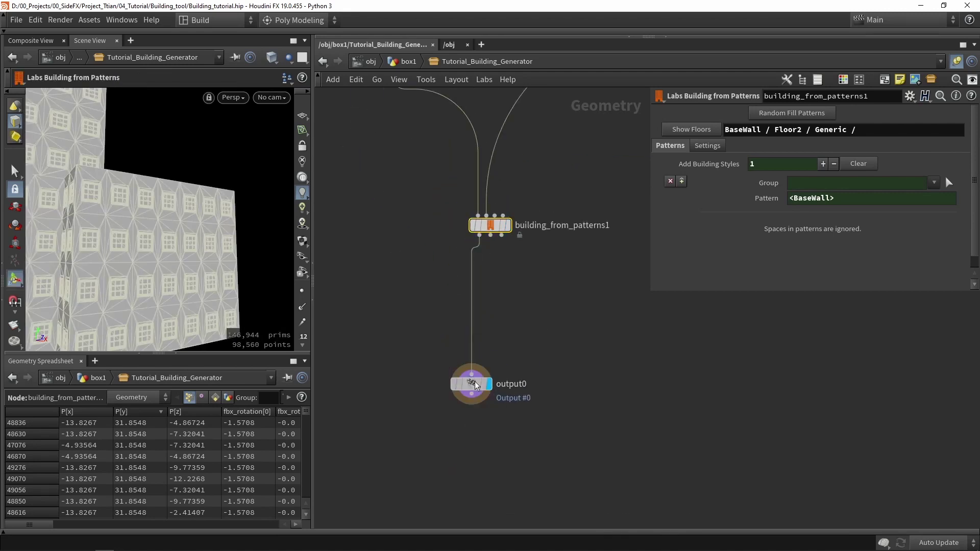
click(472, 384)
scroll(489, 245, up, 1)
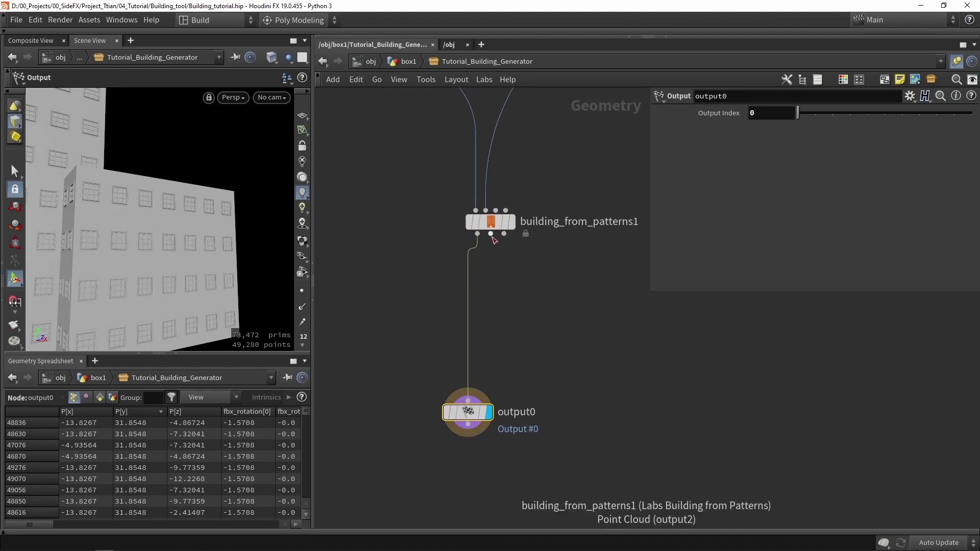
drag(491, 234, 473, 418)
drag(473, 418, 495, 463)
key(space+h)
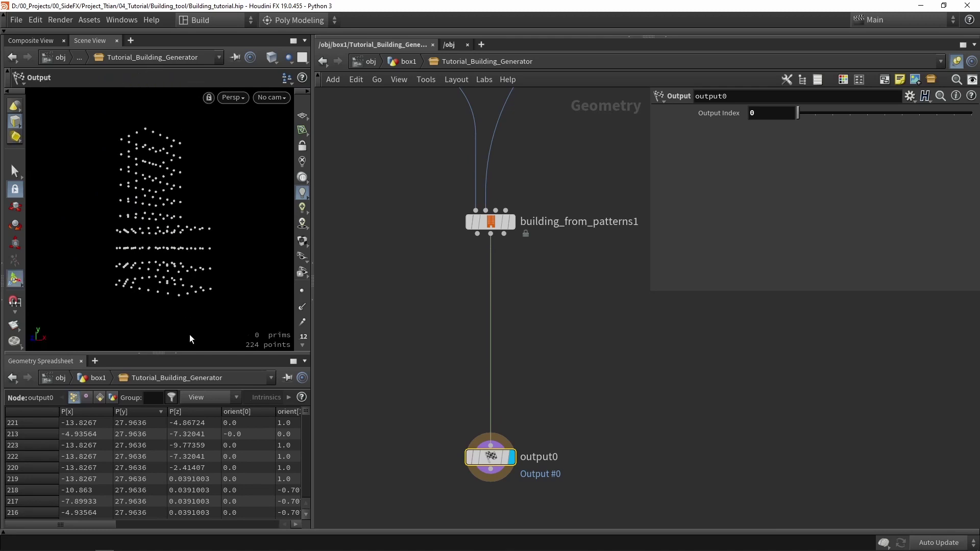
- Collapse the Geometry Spreadsheet and widen the scene view to examine the module point cloud
click(176, 353)
alt+drag(168, 271, 334, 268)
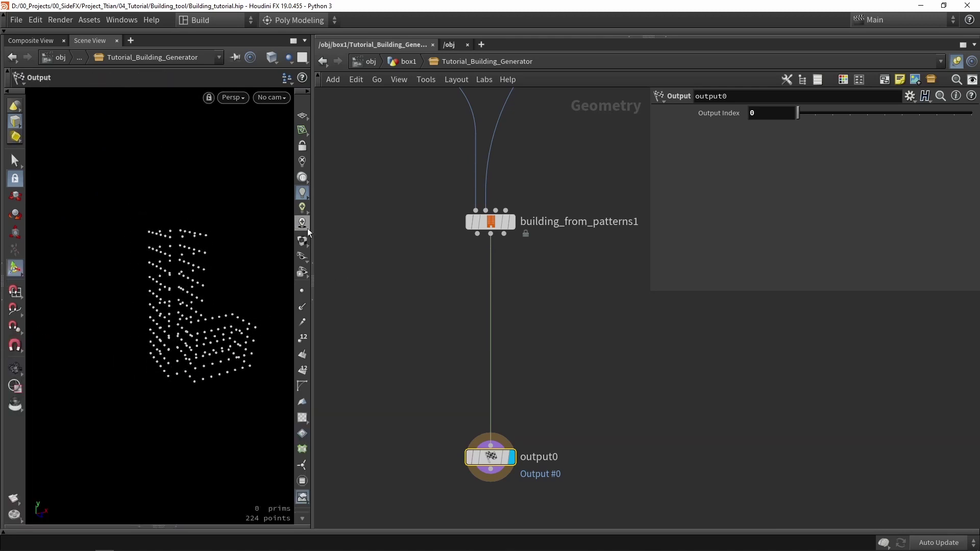
drag(312, 226, 449, 225)
mouse_move(235, 230)
alt+mouse_down()
mouse_move(162, 204)
mouse_move(159, 306)
mouse_move(293, 212)
mouse_move(234, 240)
alt+mouse_up()
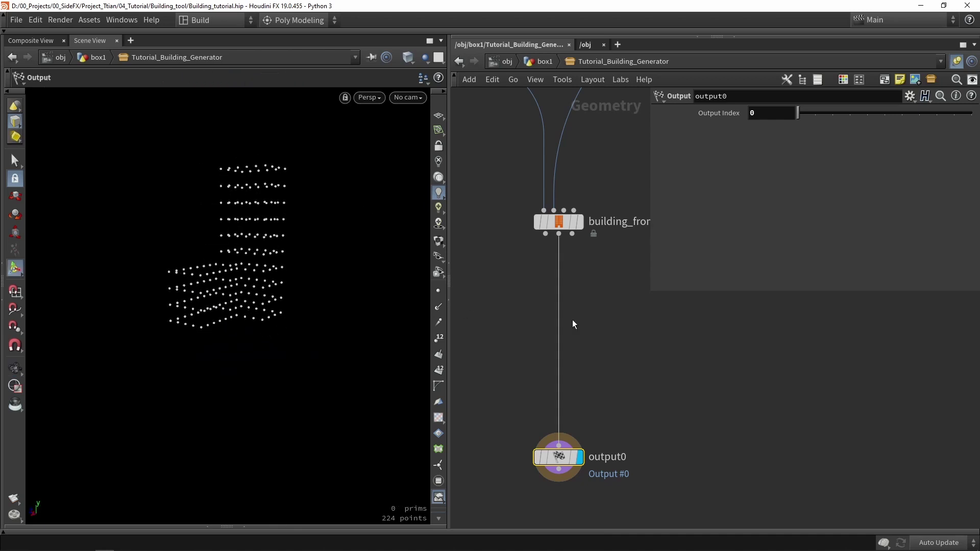
- Switch to Unreal Engine and copy the reference of the TITAN_Buildings_StyleC_Window_01_fix mesh in the StyleC folder
click(611, 315)
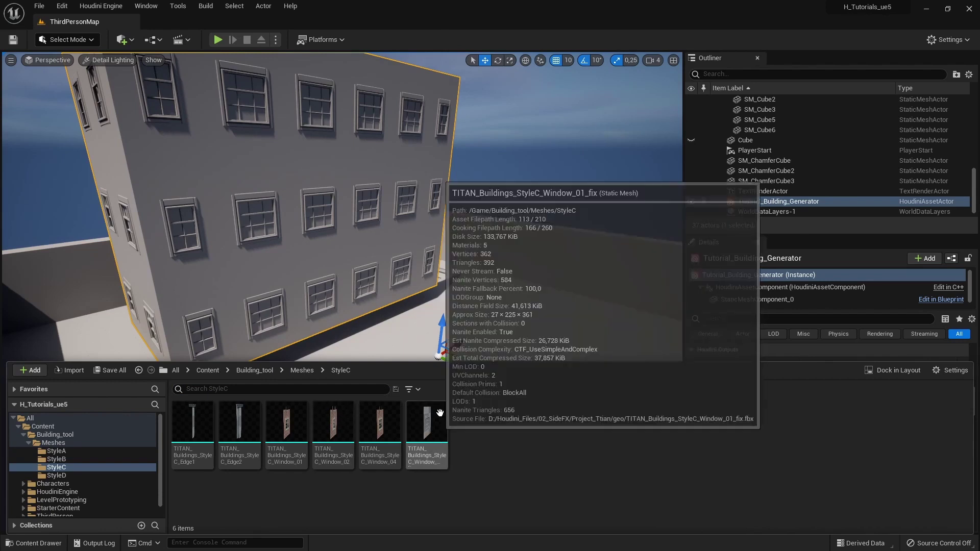
right_click(440, 414)
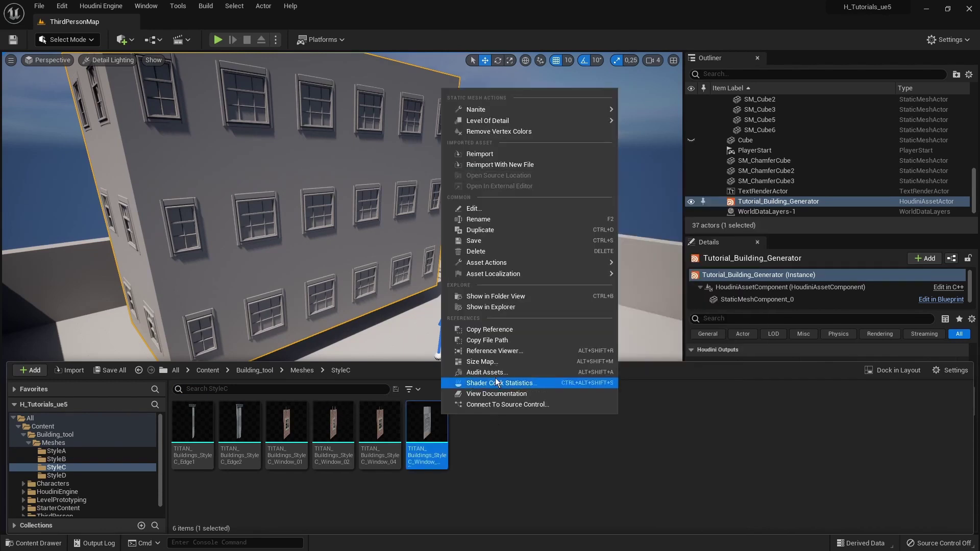
click(485, 330)
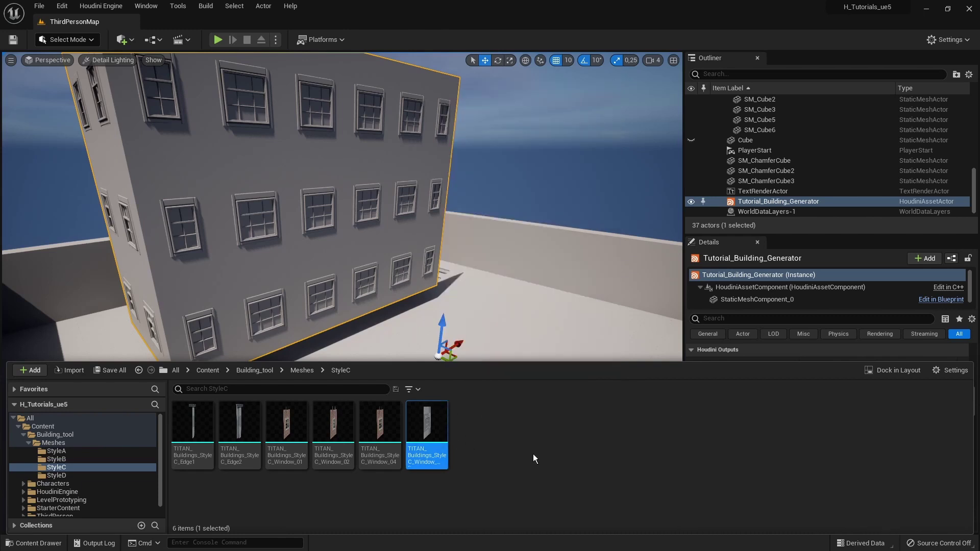
click(512, 439)
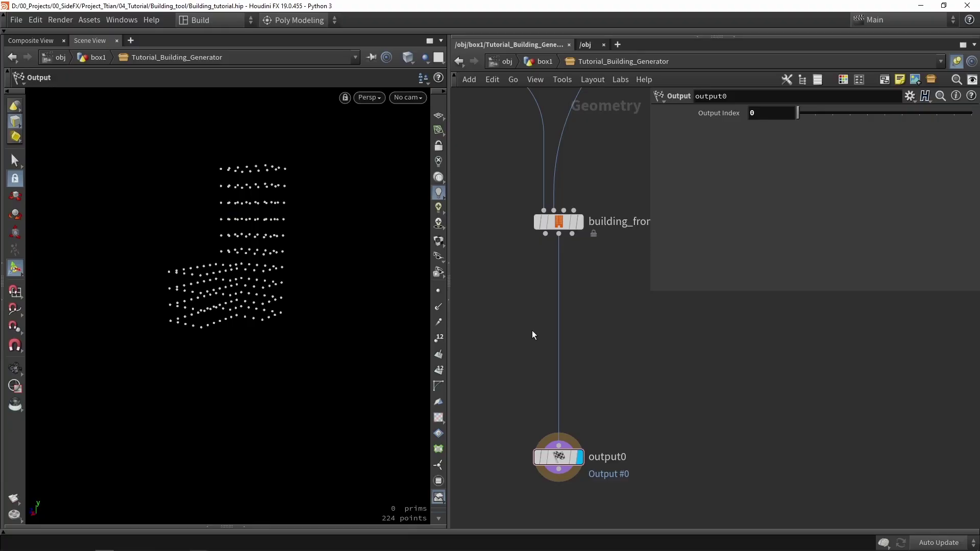
- Back in Houdini, insert an Attribute Create node between color1 and merge1 in the MODEL_A branch
middle_drag(532, 330, 562, 397)
scroll(562, 397, down, 6)
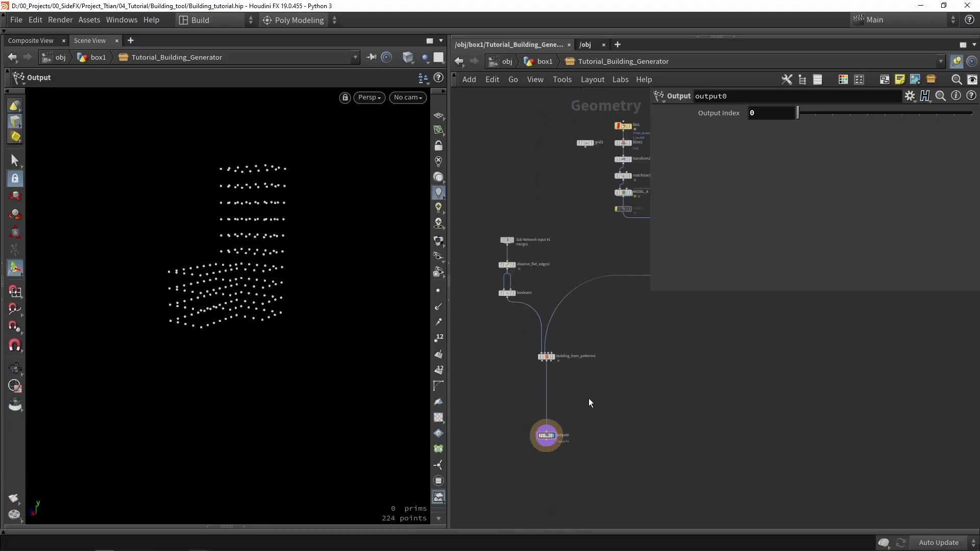
middle_drag(637, 382, 566, 416)
scroll(567, 415, down, 1)
scroll(567, 280, up, 3)
scroll(561, 289, up, 3)
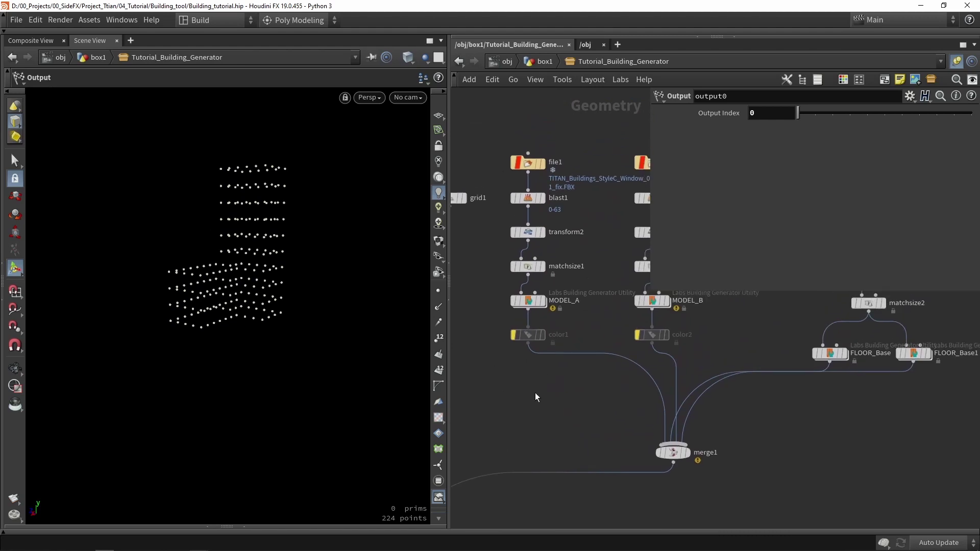
key(Tab)
text(creat)
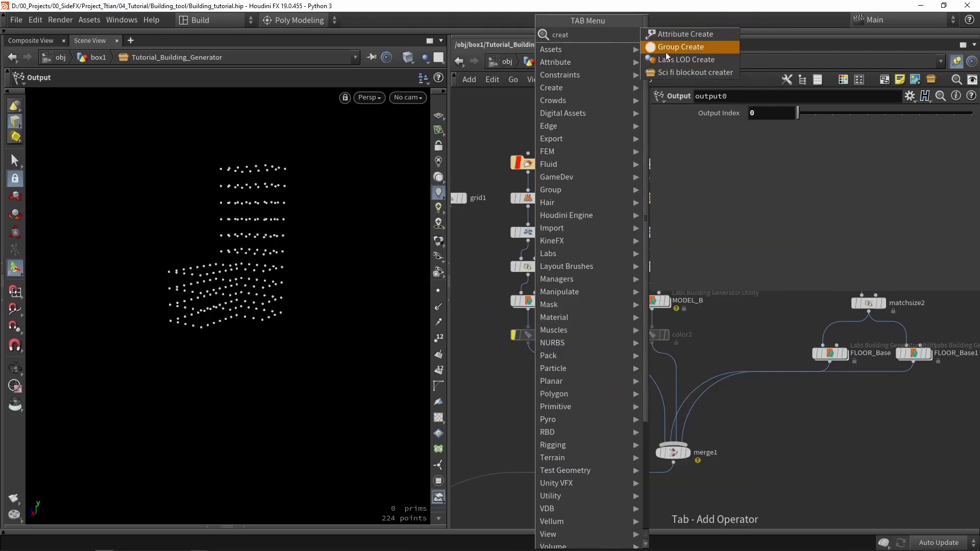
click(667, 36)
click(572, 359)
scroll(572, 359, up, 1)
drag(572, 344, 512, 378)
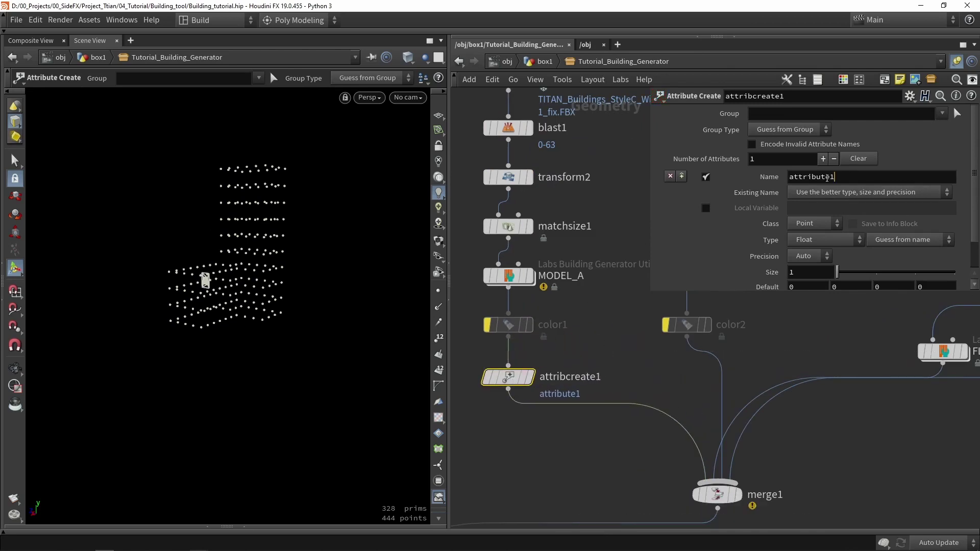
- Name the new attribute on attribcreate1 unreal_instance
double_click(826, 177)
text(unreal)
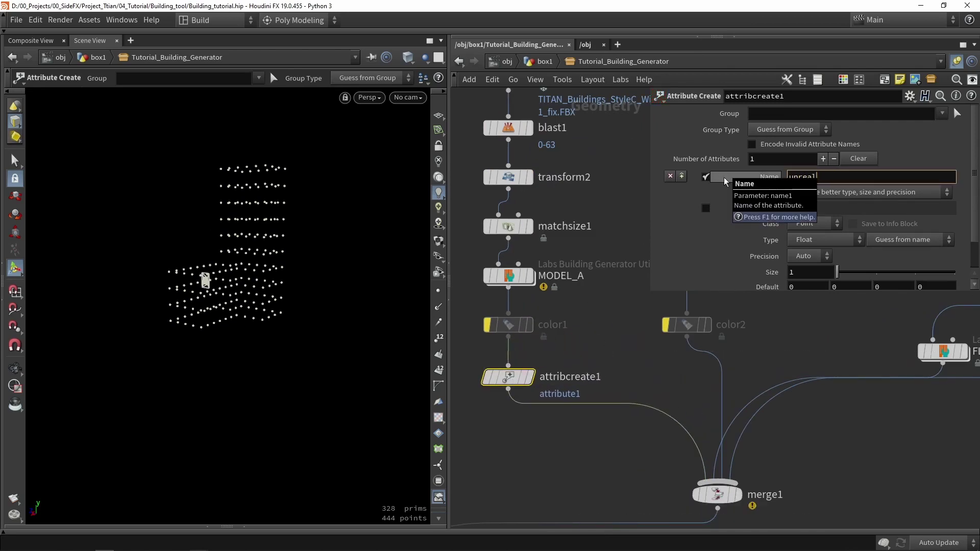
text(_ins)
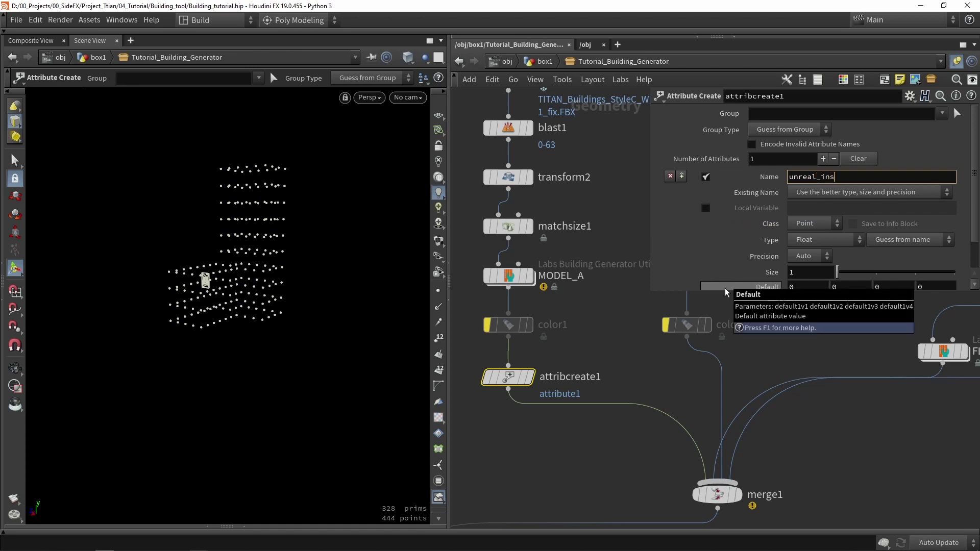
text(tance)
key(Return)
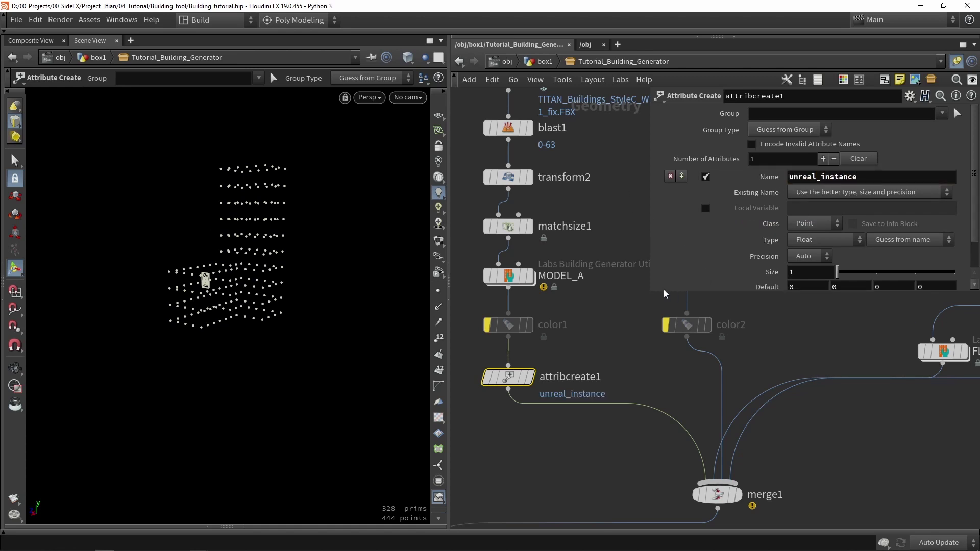
- Set the unreal_instance attribute's type to String and paste the copied window mesh reference as its value
drag(650, 290, 635, 335)
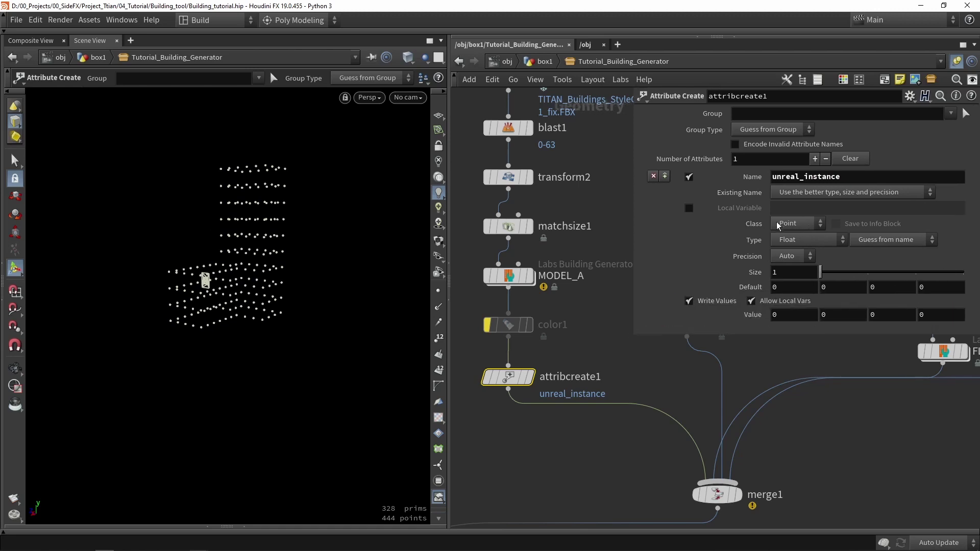
click(804, 240)
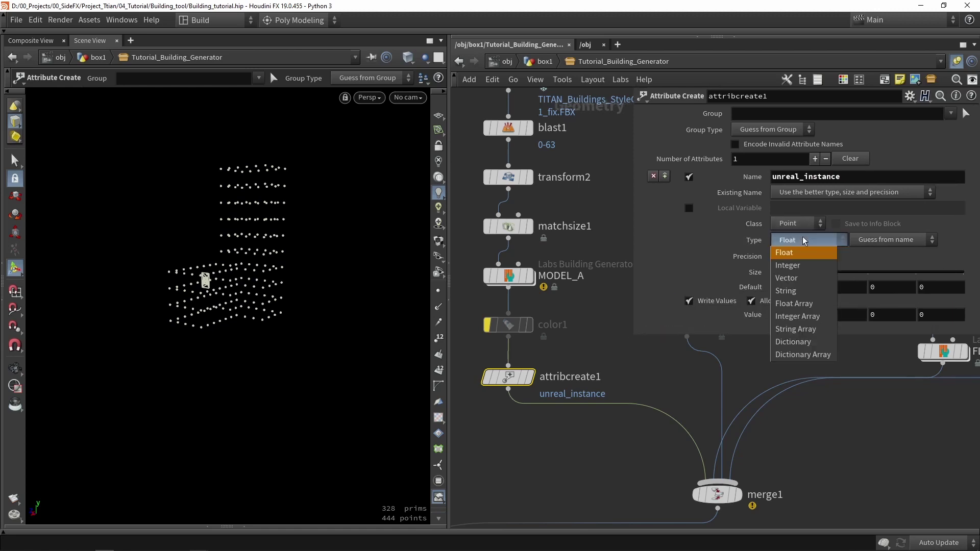
click(790, 290)
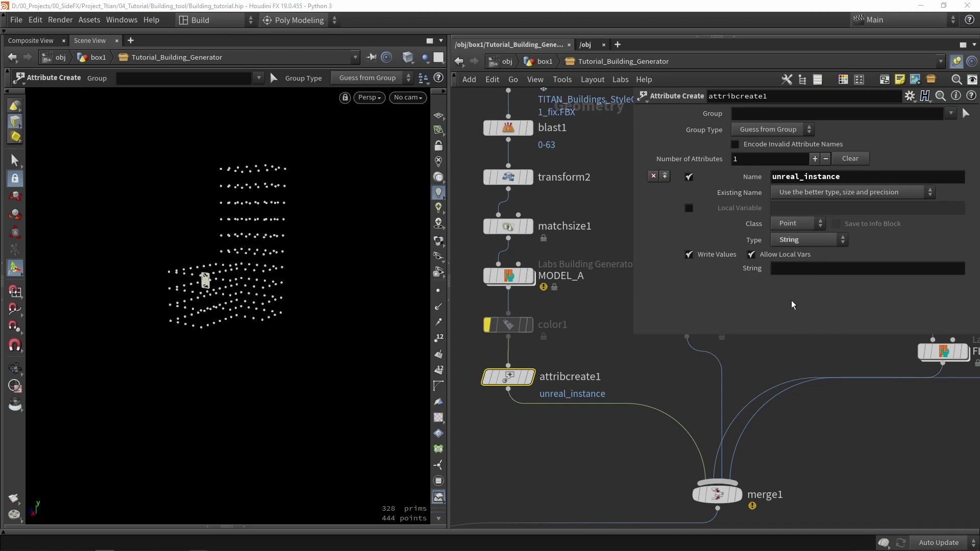
key(ctrl+v)
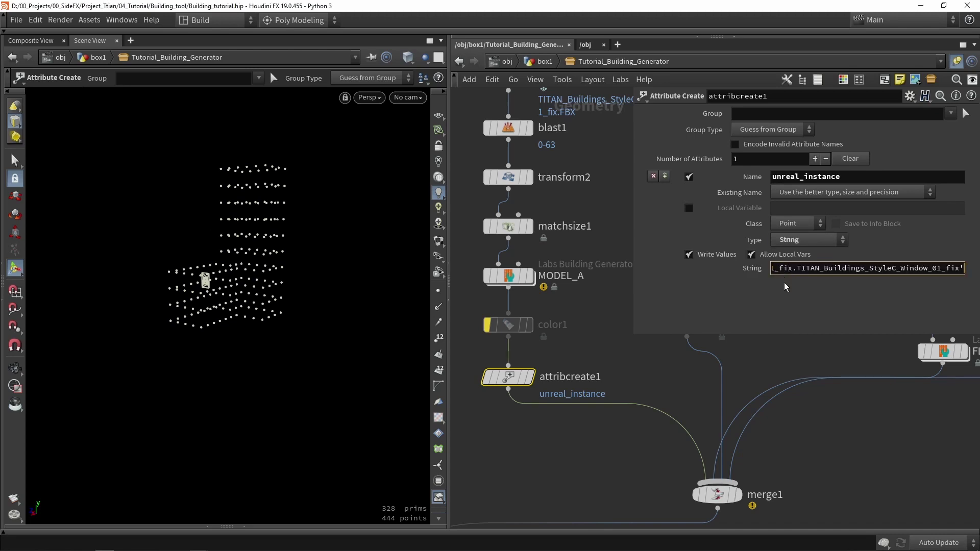
key(Return)
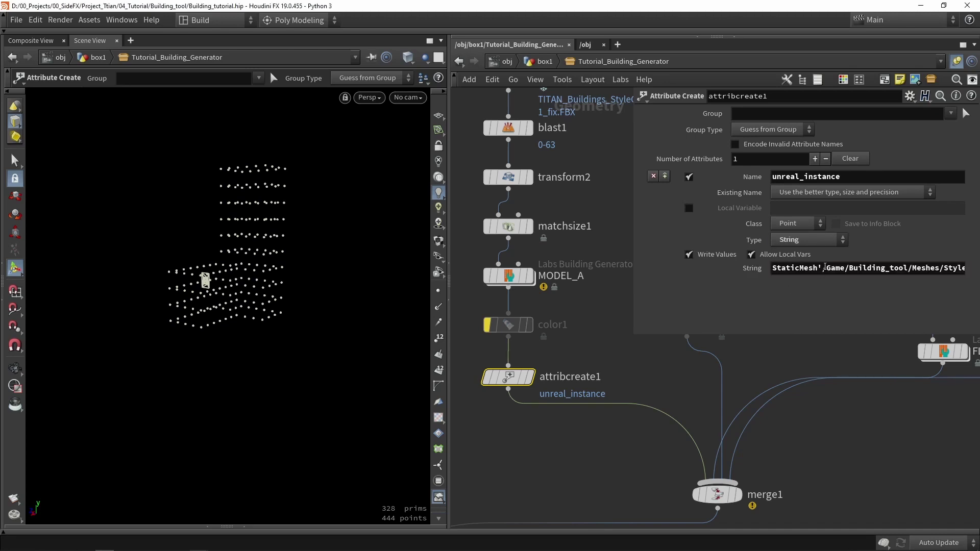
drag(827, 268, 963, 268)
click(666, 389)
- Display attribcreate1's output and examine the window module up close in the scene view
scroll(565, 368, down, 3)
middle_drag(537, 408, 558, 334)
scroll(557, 334, down, 1)
scroll(558, 317, down, 4)
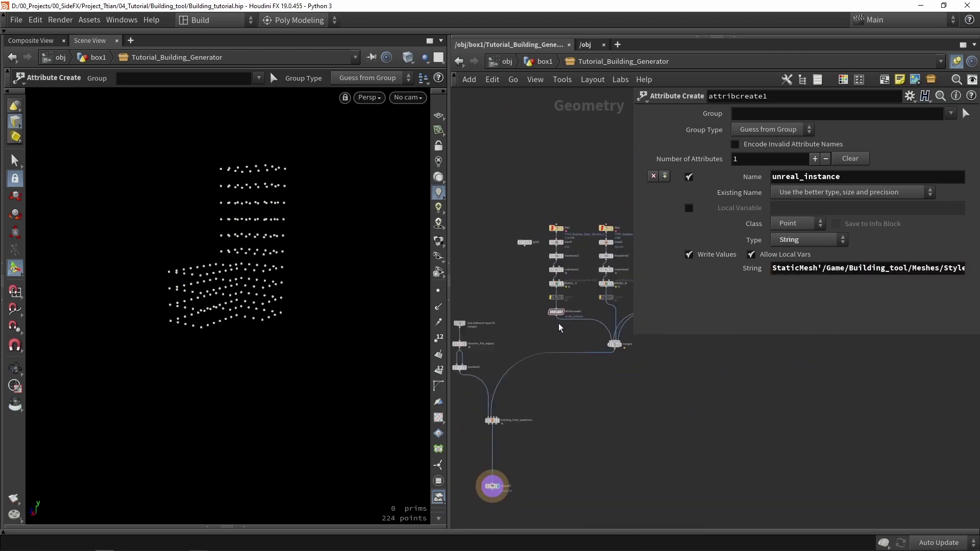
scroll(553, 311, up, 4)
click(568, 314)
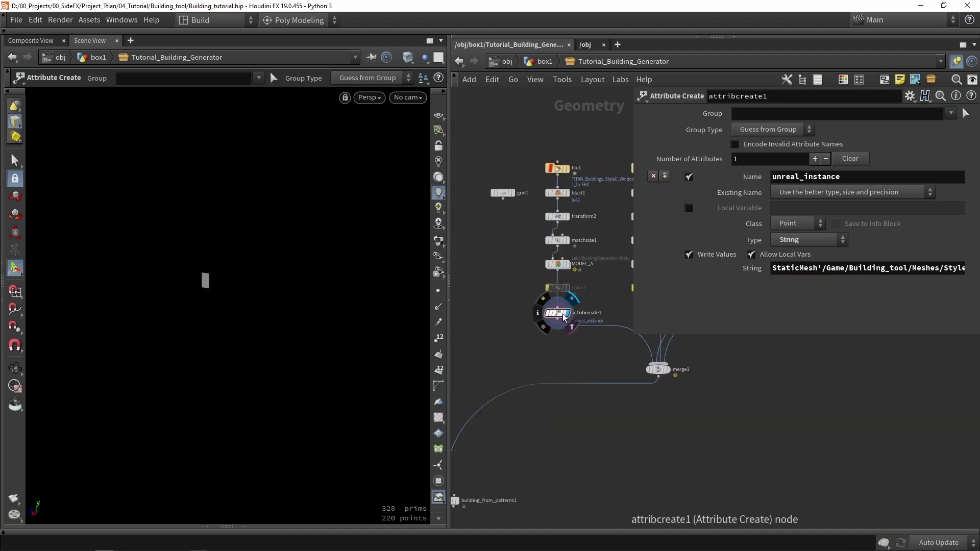
key(space+g)
alt+drag(255, 308, 230, 276)
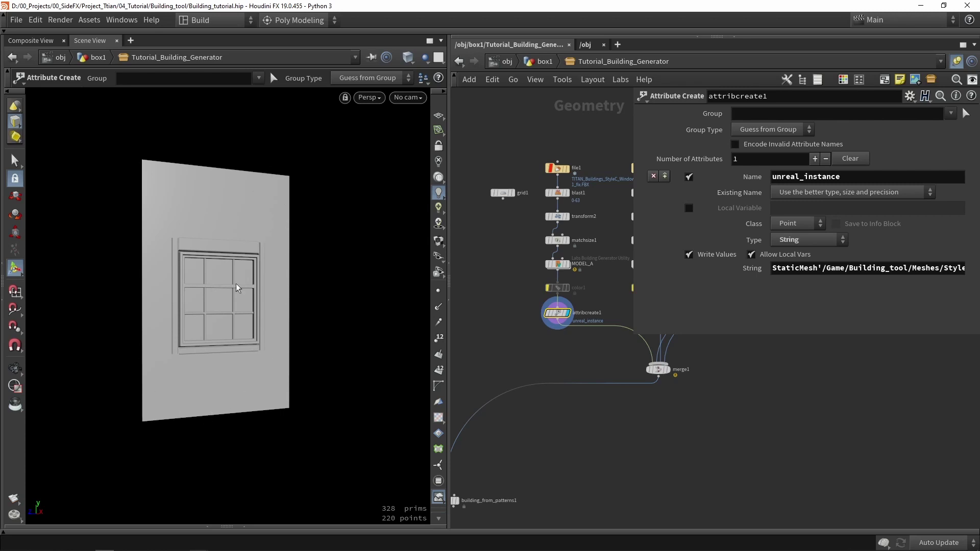
- Enable Get Instances from Patterns in the Point Cloud Output settings of building_from_patterns1
middle_drag(538, 429, 600, 261)
scroll(516, 337, up, 2)
click(515, 337)
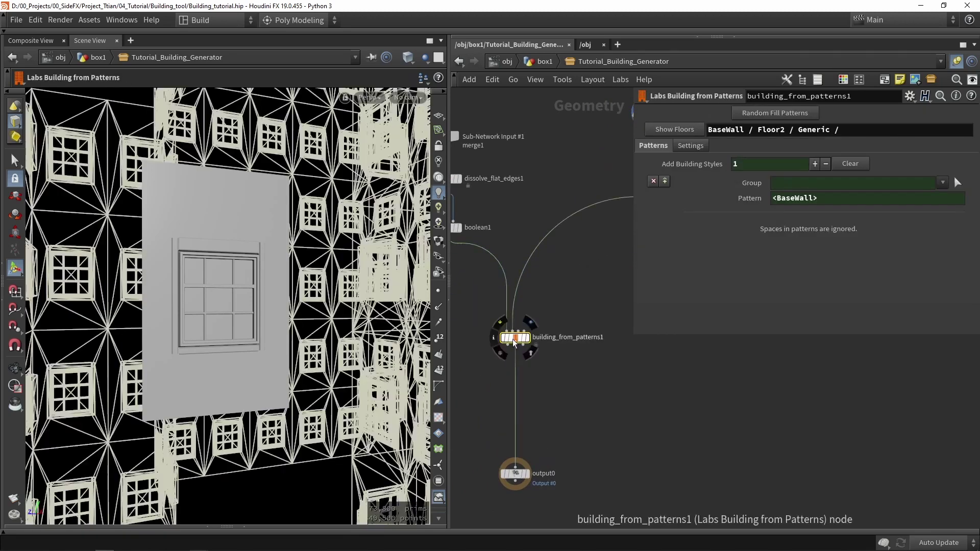
click(691, 148)
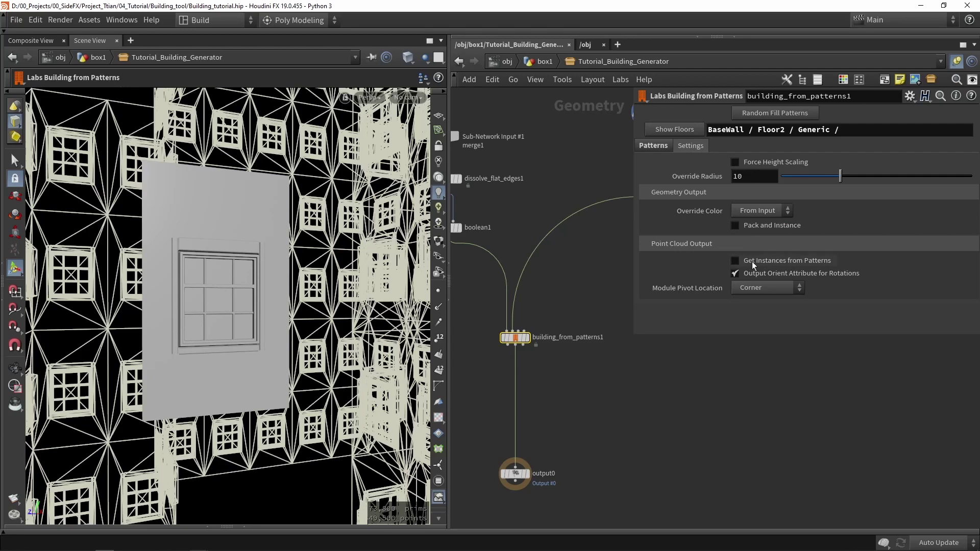
click(816, 263)
- Return to attribcreate1 and review its unreal_instance attribute name
middle_drag(626, 411, 546, 437)
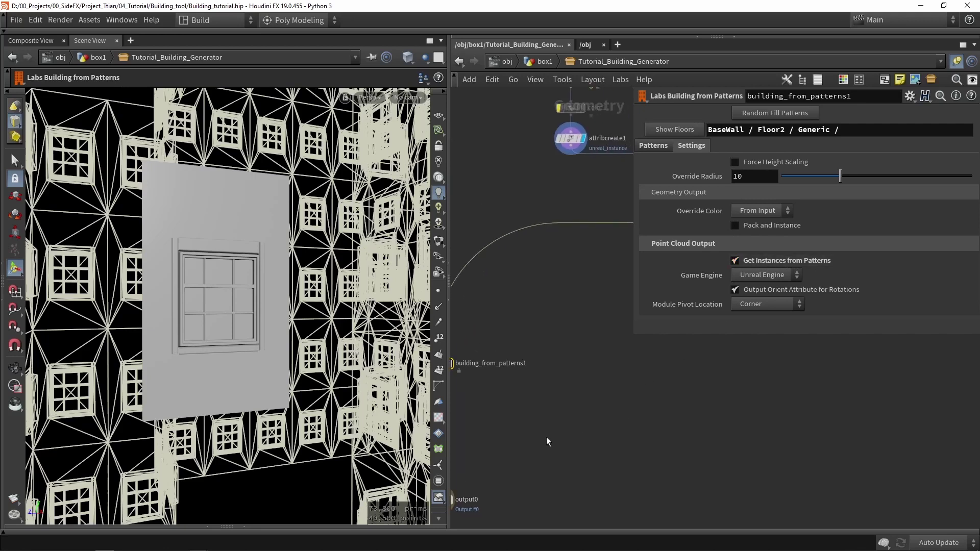
scroll(546, 437, down, 5)
scroll(571, 327, up, 4)
click(547, 306)
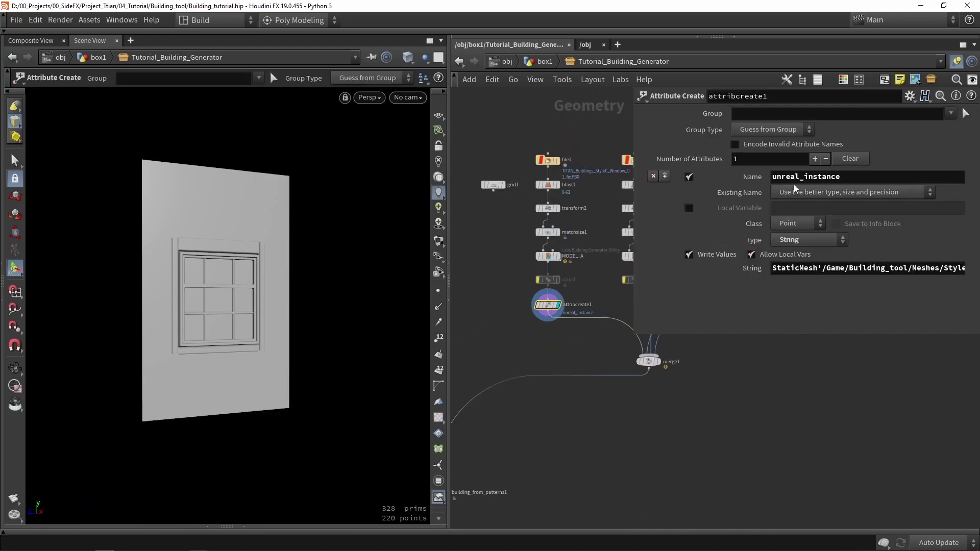
drag(853, 177, 763, 180)
click(561, 412)
- Display the result of the output0 node below building_from_patterns1 and show its parameters
middle_drag(556, 420, 611, 255)
scroll(612, 255, down, 2)
scroll(611, 254, down, 3)
scroll(560, 296, up, 6)
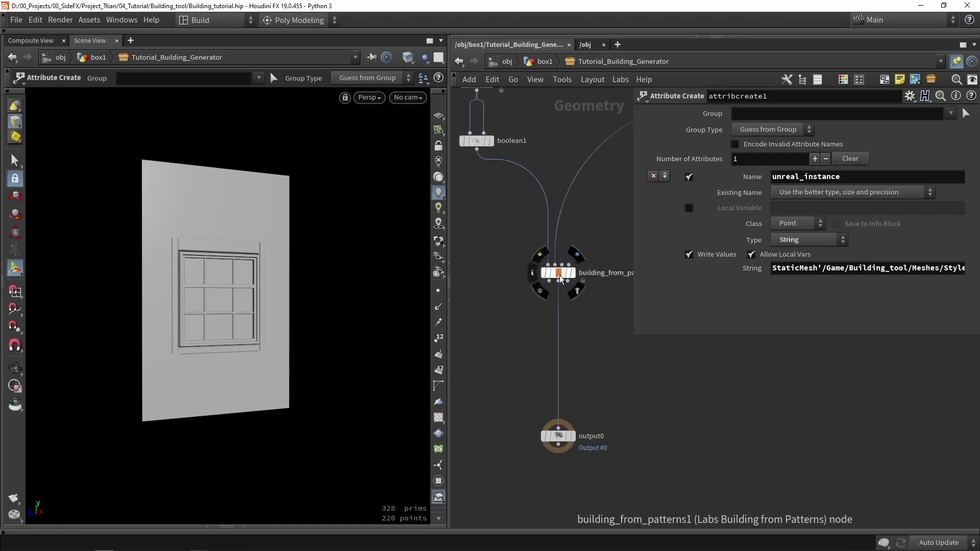
click(559, 274)
click(574, 436)
click(559, 437)
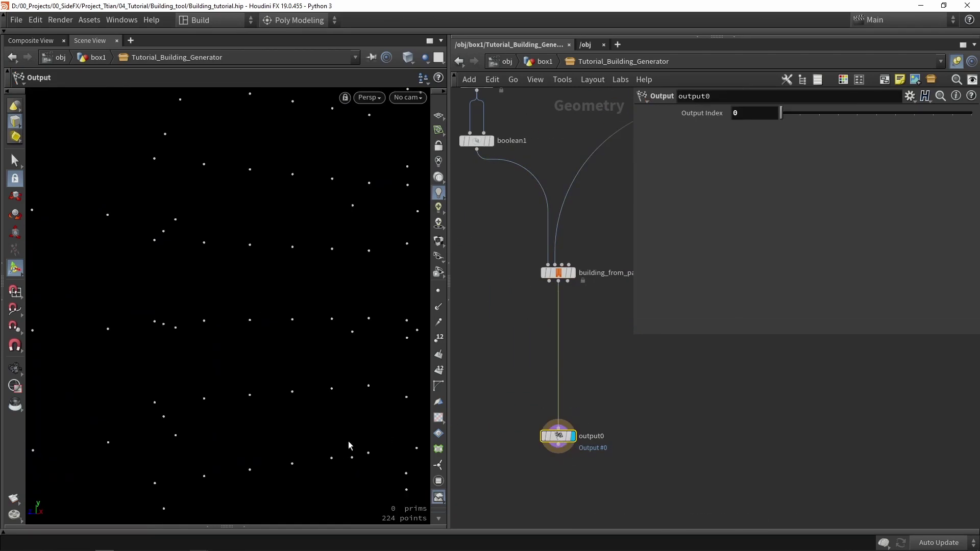
- Reopen the Geometry Spreadsheet for output0 and widen the unreal_instance column to inspect its mesh references
click(245, 528)
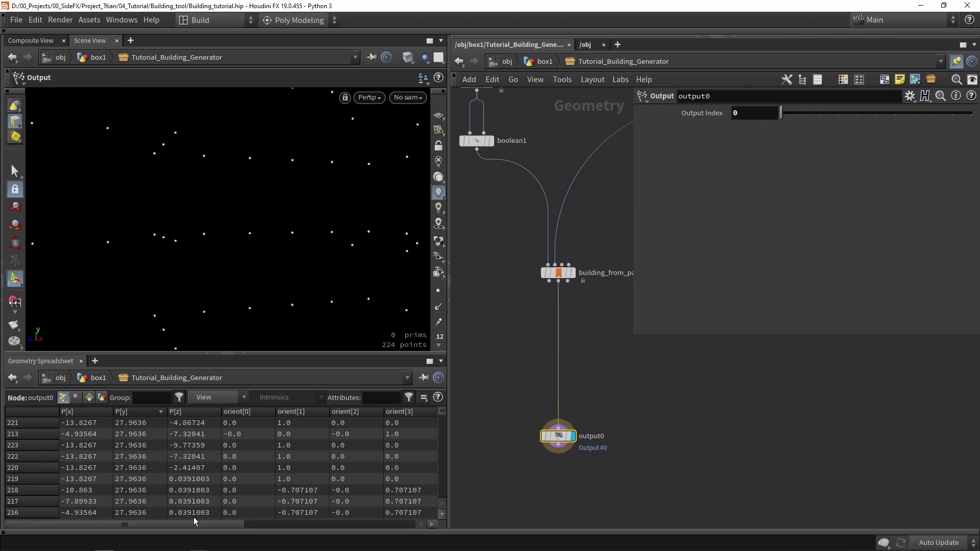
drag(193, 520, 387, 523)
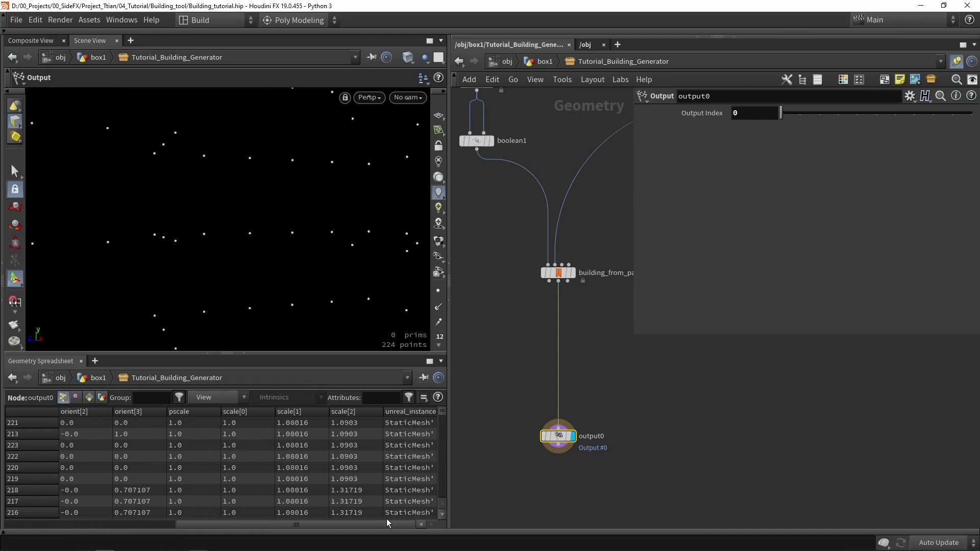
click(398, 412)
drag(399, 423, 404, 506)
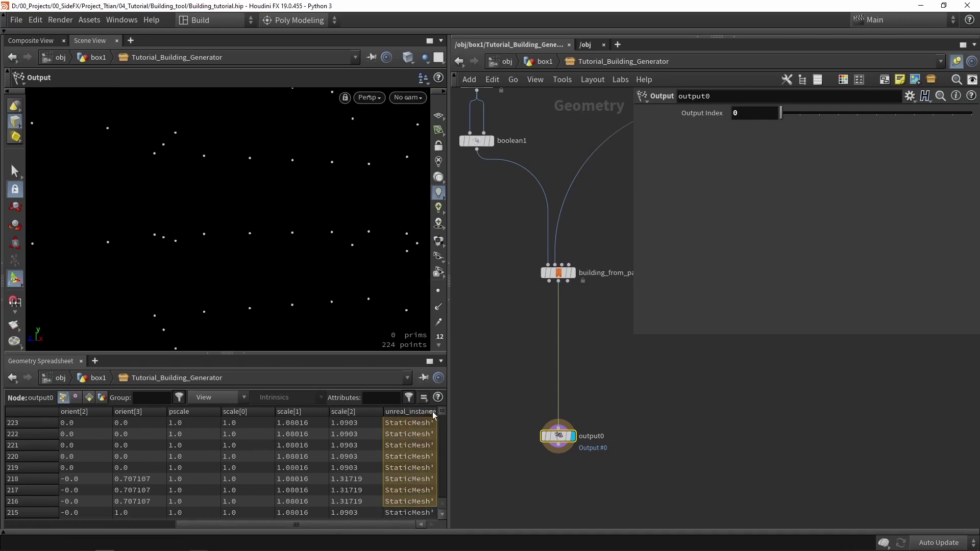
drag(435, 411, 685, 396)
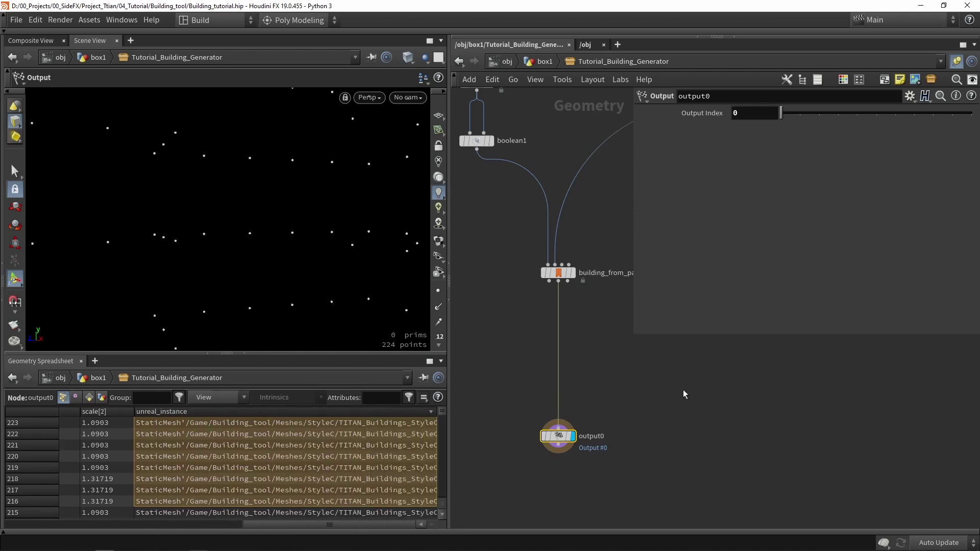
click(230, 434)
click(171, 425)
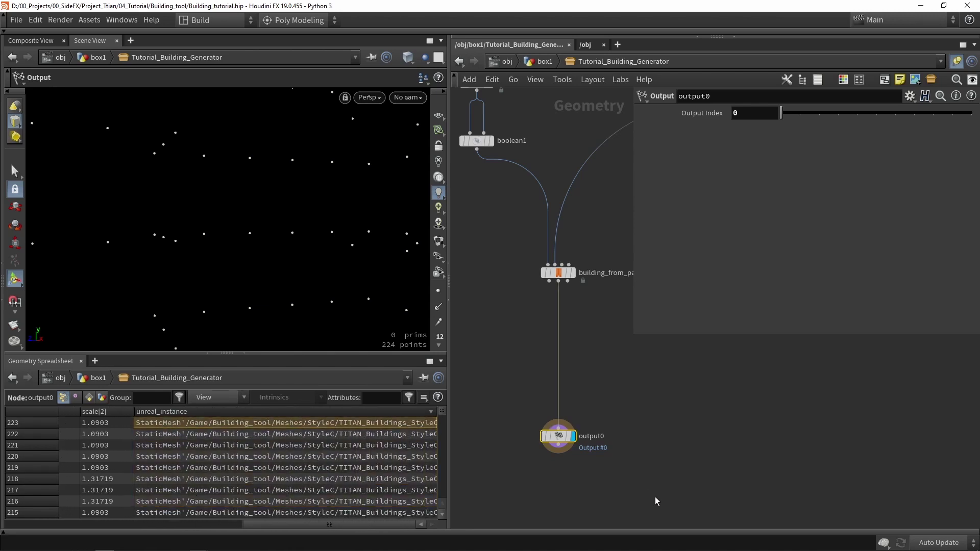
- Save the Tutorial Building Generator digital asset with the new point cloud instancing setup
drag(654, 497, 490, 381)
click(88, 20)
mouse_move(153, 94)
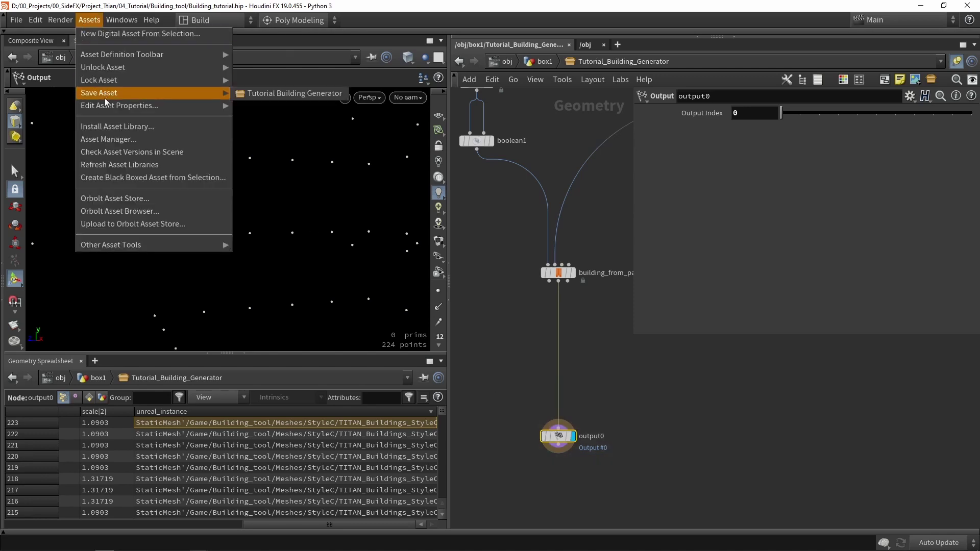
click(251, 95)
click(494, 292)
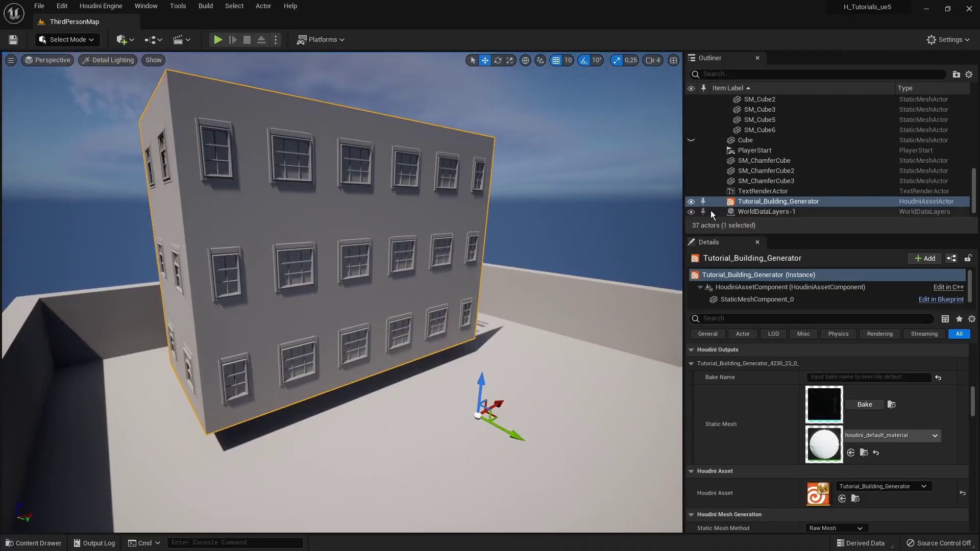
- In Unreal Engine, rebuild the Tutorial_Building_Generator actor and inspect the orientation of its instanced modules
click(753, 201)
scroll(768, 400, up, 10)
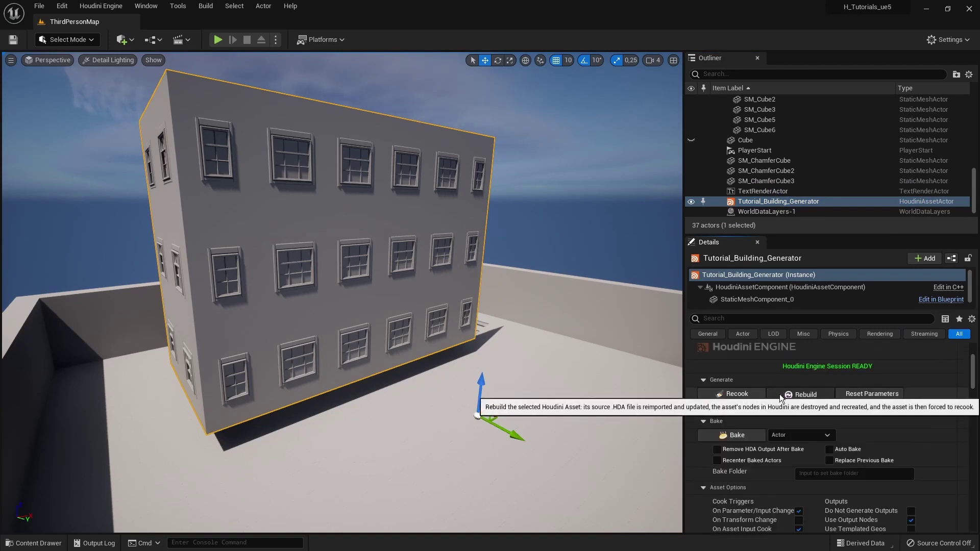
click(779, 394)
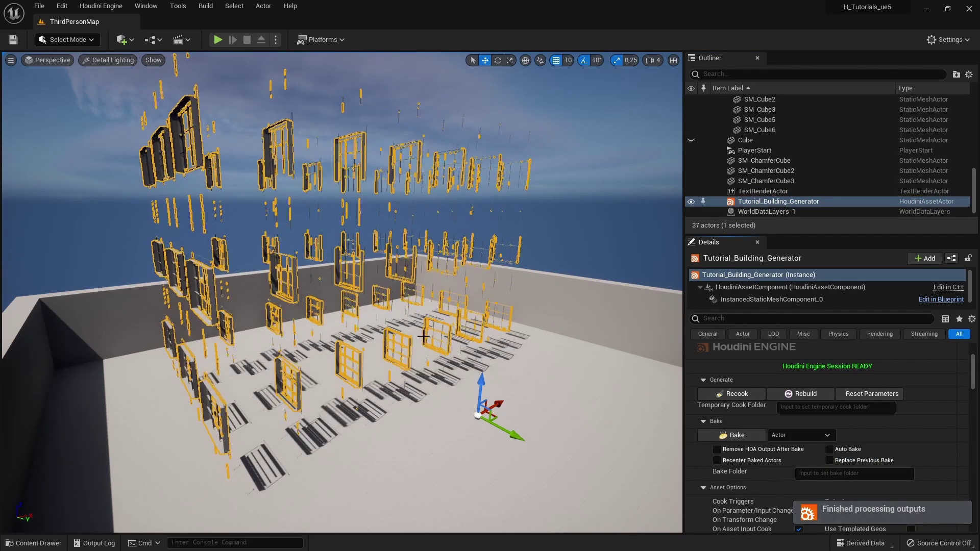
right_drag(444, 320, 140, 342)
alt+drag(534, 337, 510, 298)
mouse_move(510, 298)
right_down()
mouse_move(663, 303)
mouse_move(561, 280)
mouse_move(520, 288)
right_up()
alt+drag(493, 312, 438, 284)
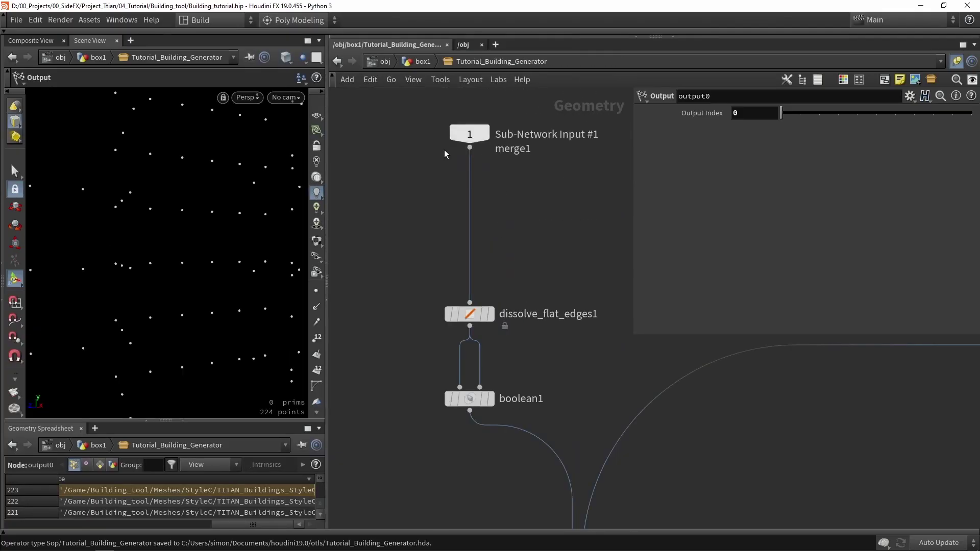
- Back in Houdini, add a Clean node beside the wire between Sub-Network Input #1 and dissolve_flat_edges1
key(Tab)
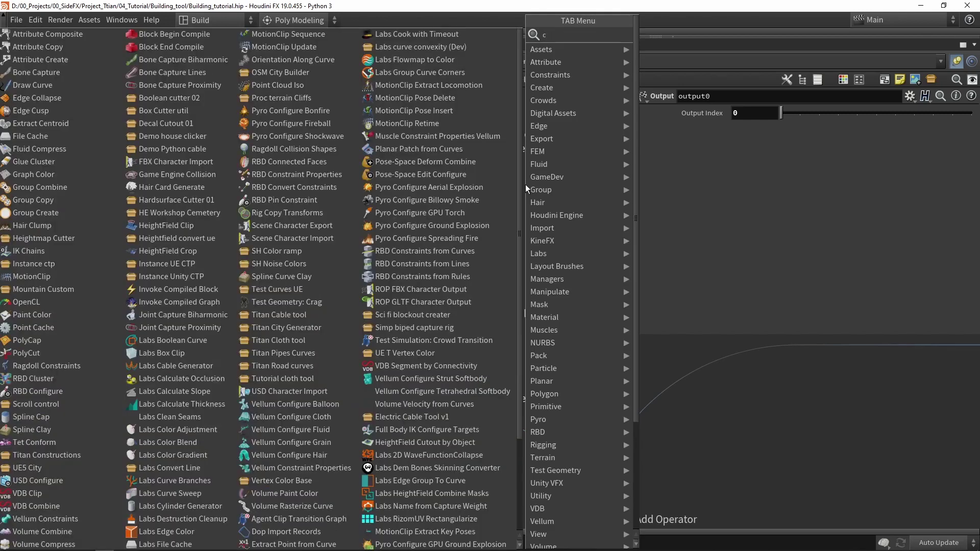
text(clea)
key(Return)
click(527, 188)
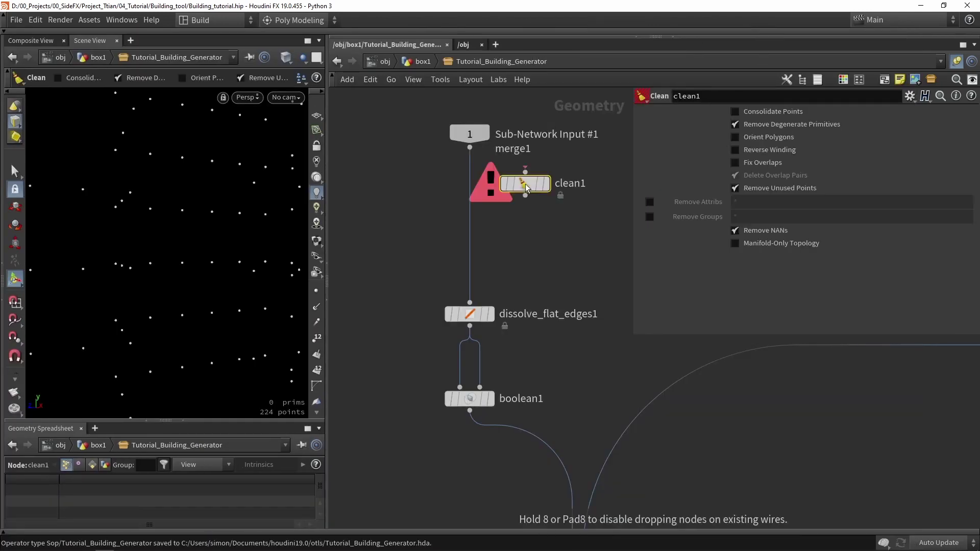
scroll(526, 186, up, 2)
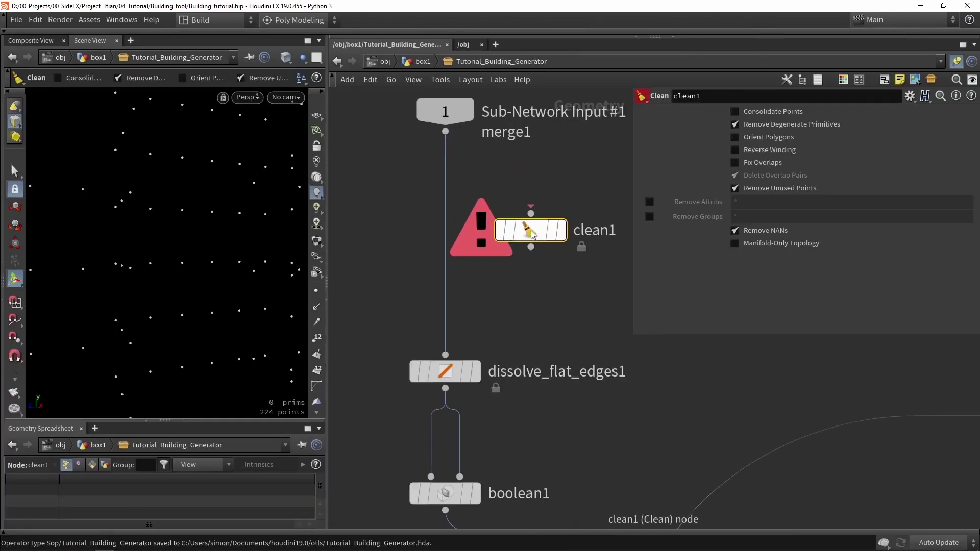
mouse_move(530, 233)
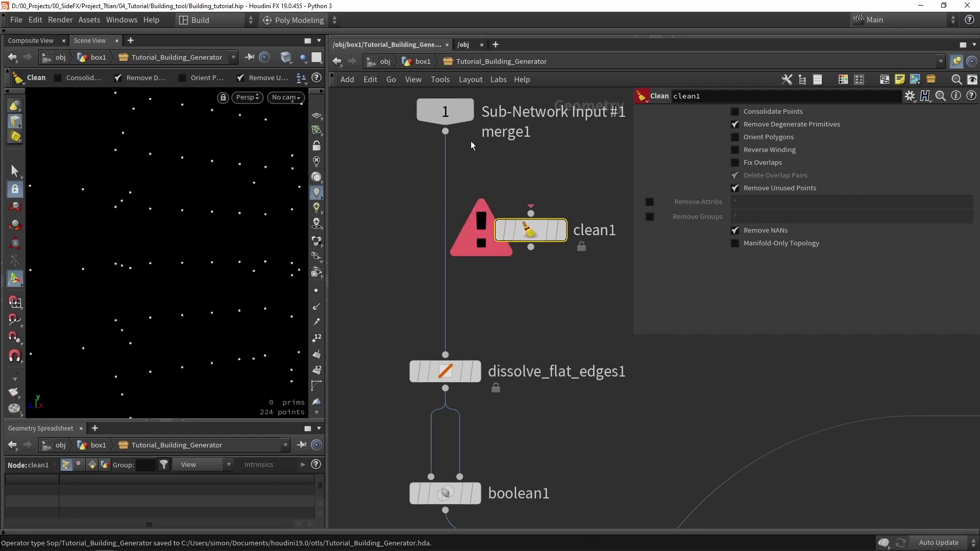
- Connect clean1 between Sub-Network Input #1 and dissolve_flat_edges1, display it, and enable Remove Attribs for all attributes (*)
drag(445, 132, 531, 213)
click(562, 230)
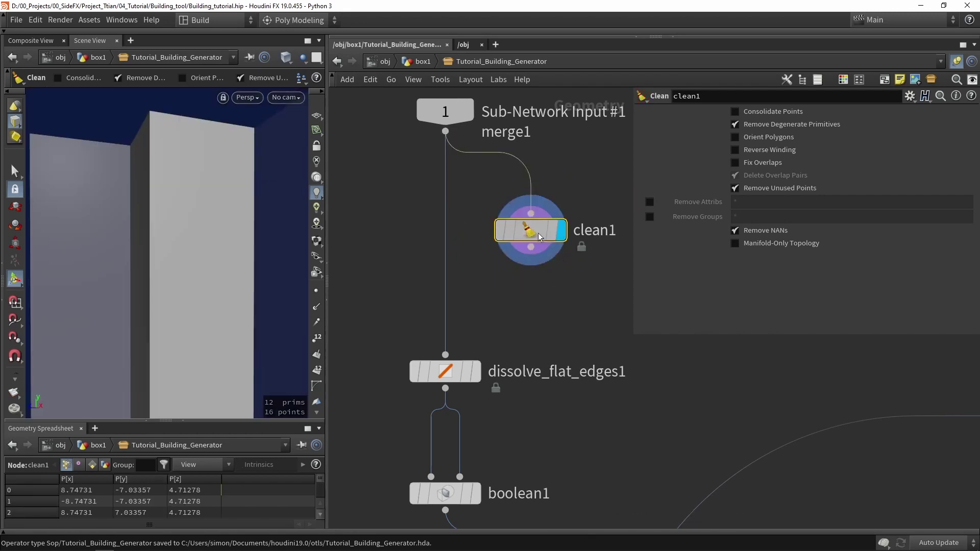
click(650, 202)
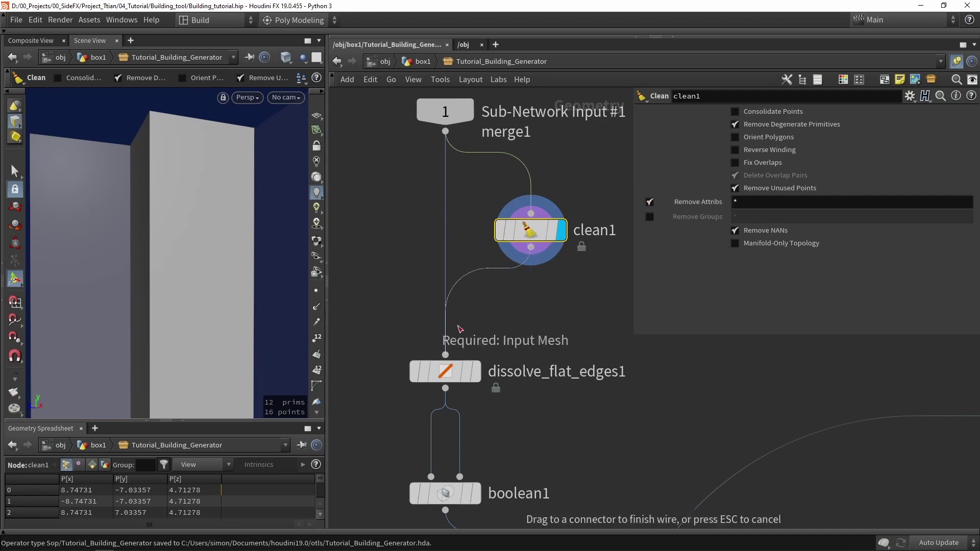
drag(551, 234, 465, 281)
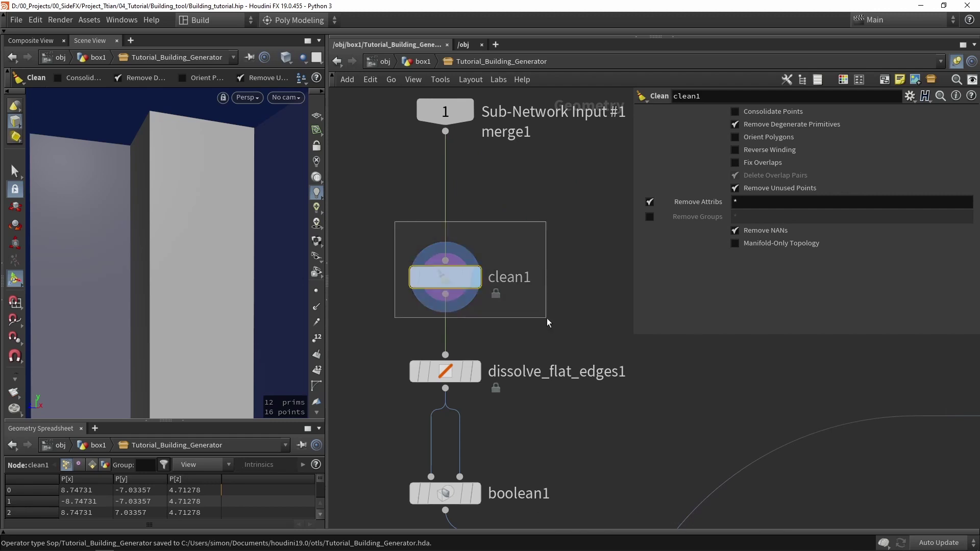
- Save the Tutorial Building Generator digital asset with the added Clean node
click(89, 19)
mouse_move(114, 95)
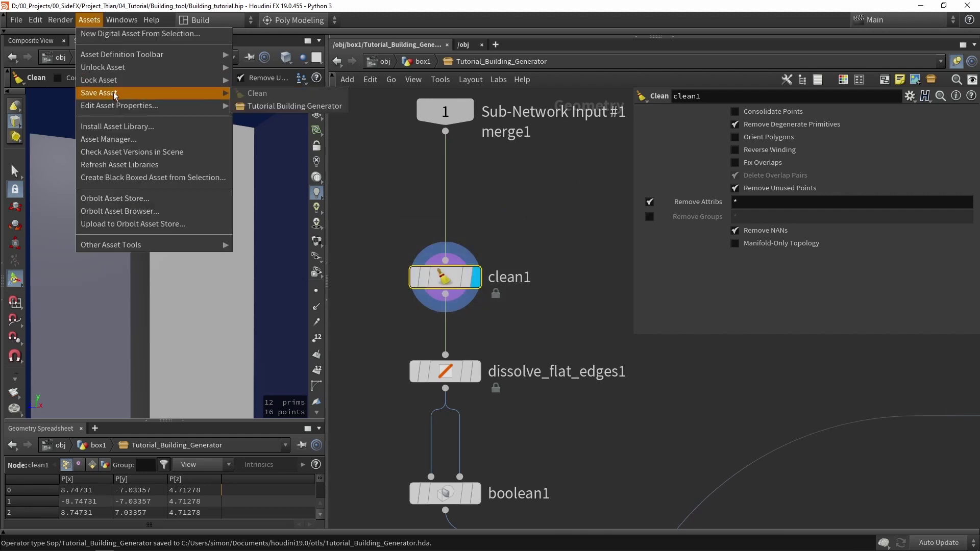
click(275, 106)
- Switch to Unreal Engine, rebuild the building generator asset again, and view the instanced building in game view
key(alt+Tab)
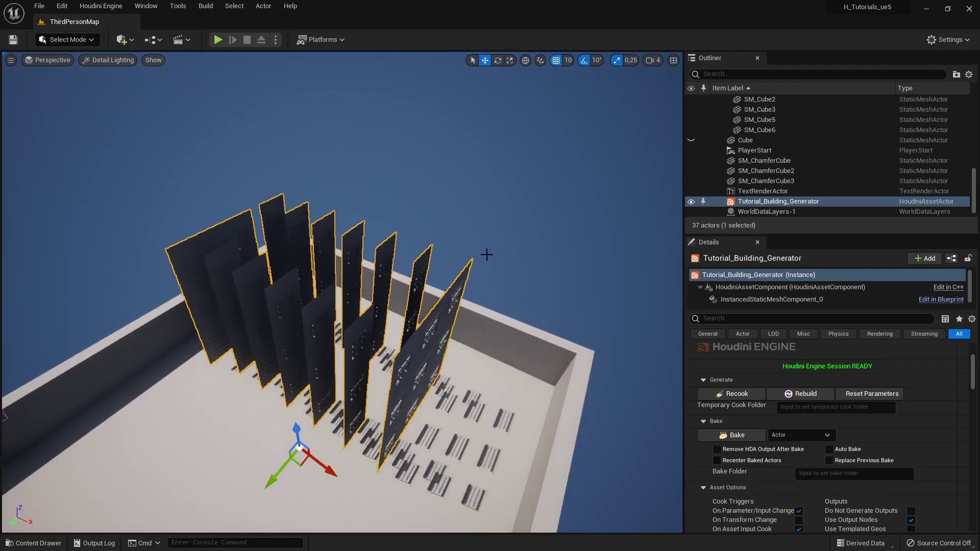
scroll(750, 375, down, 1)
click(792, 380)
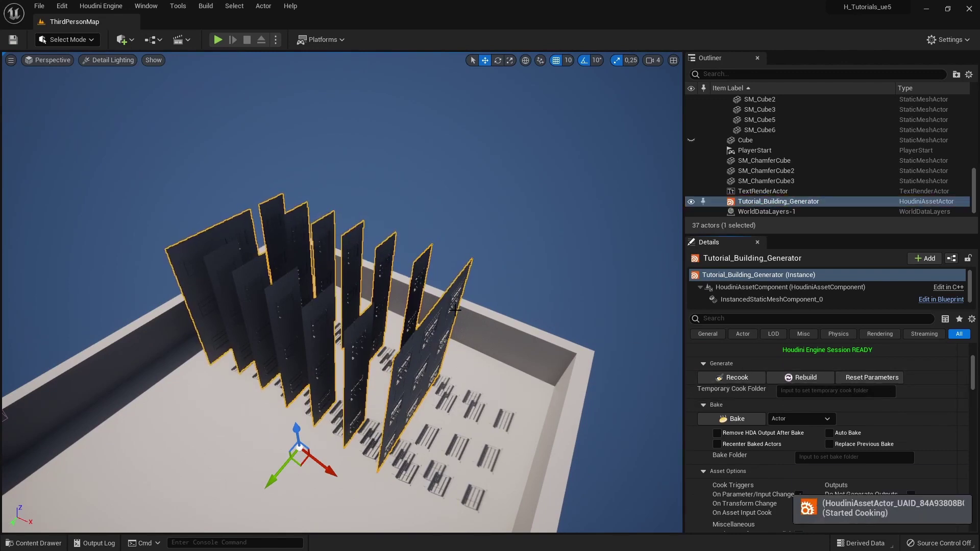
right_drag(436, 339, 409, 348)
key(g)
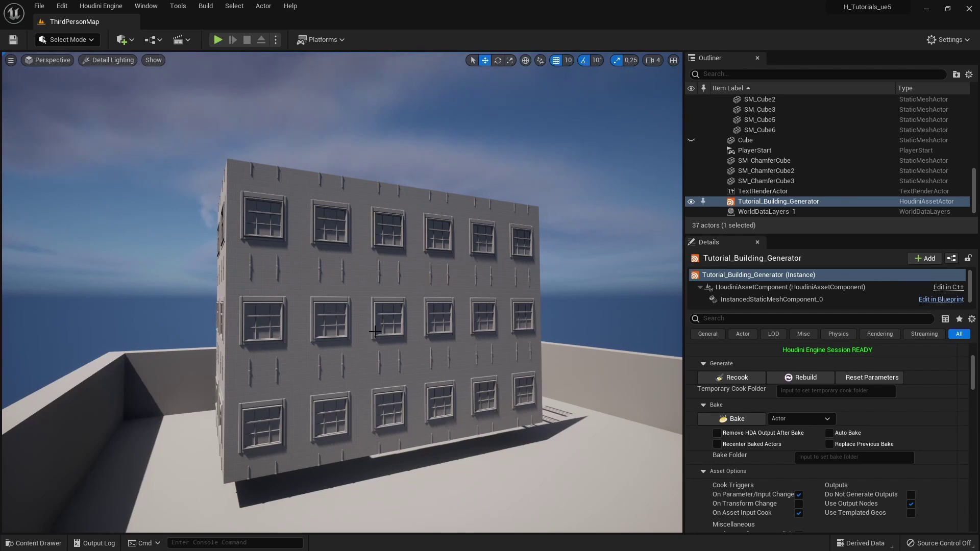
- Inspect the TITAN_Buildings_StyleC_Window_02 mesh in the static mesh editor, and close the editor
right_drag(380, 326, 424, 311)
alt+drag(423, 311, 491, 260)
key(ctrl+space)
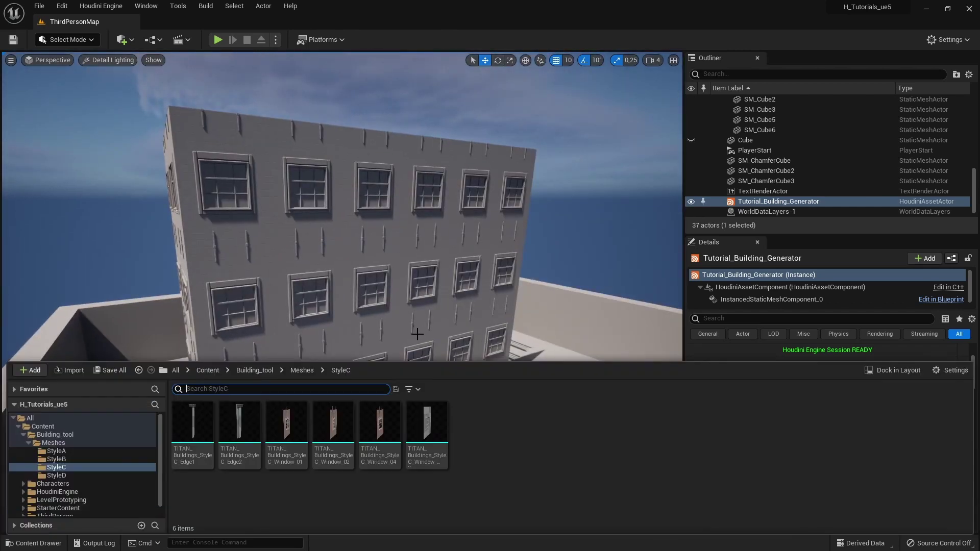
double_click(332, 434)
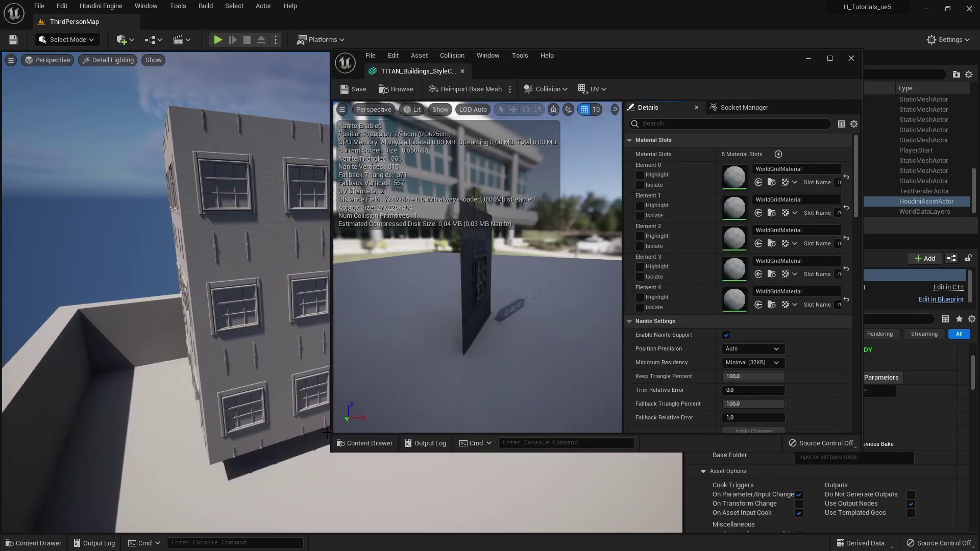
alt+drag(487, 289, 484, 260)
right_drag(511, 206, 512, 180)
click(848, 60)
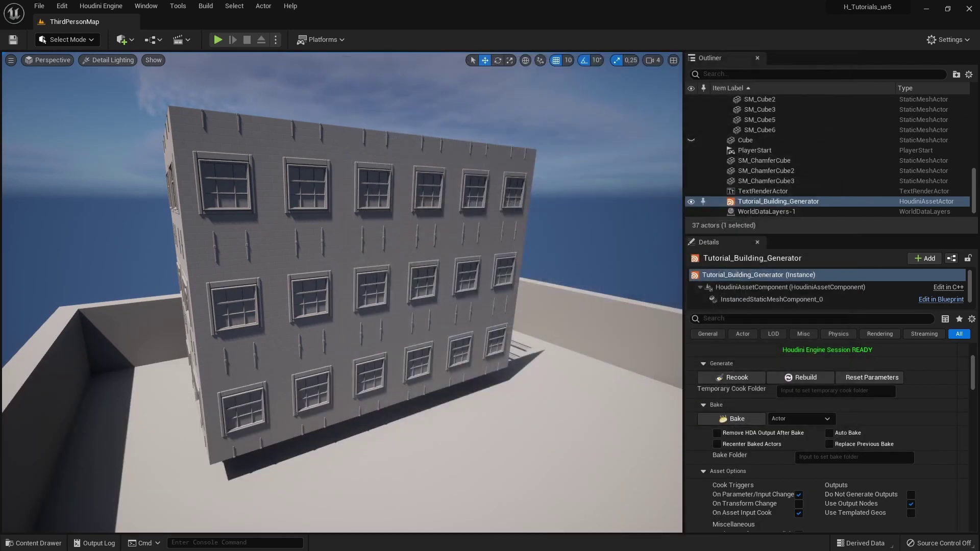
- Copy the asset reference of the TITAN_Buildings_StyleC_Window_02 mesh in the StyleC folder
key(ctrl+space)
right_click(335, 424)
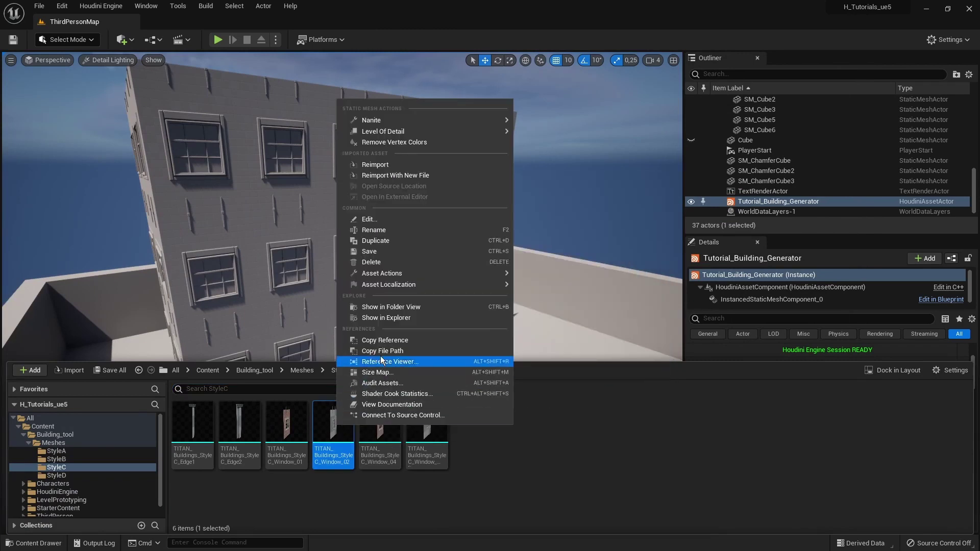
click(383, 340)
- Switch to Houdini and duplicate attribcreate1 into the MODEL_B branch, between color2 and merge1
key(alt+Tab)
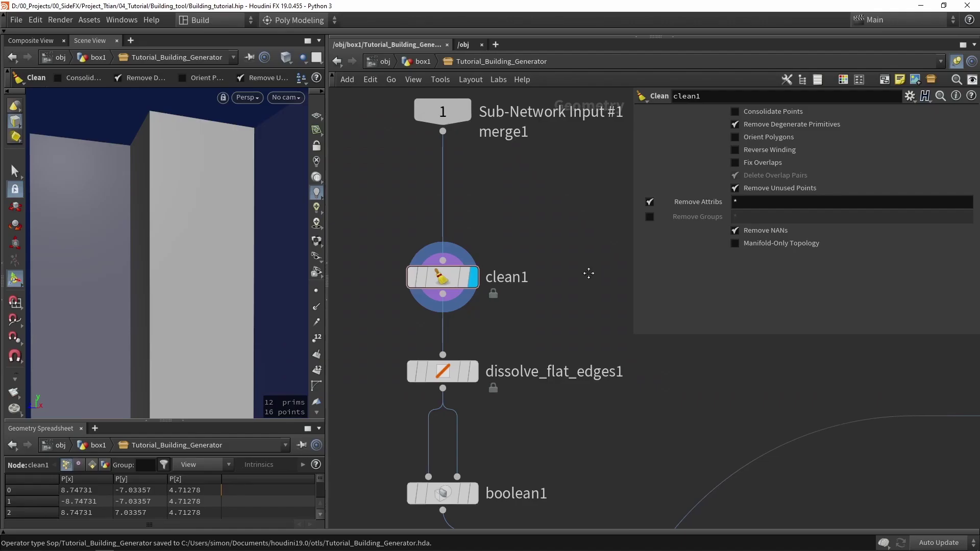
scroll(589, 274, down, 5)
middle_drag(588, 273, 451, 304)
scroll(451, 304, down, 2)
scroll(546, 298, up, 4)
scroll(523, 304, up, 1)
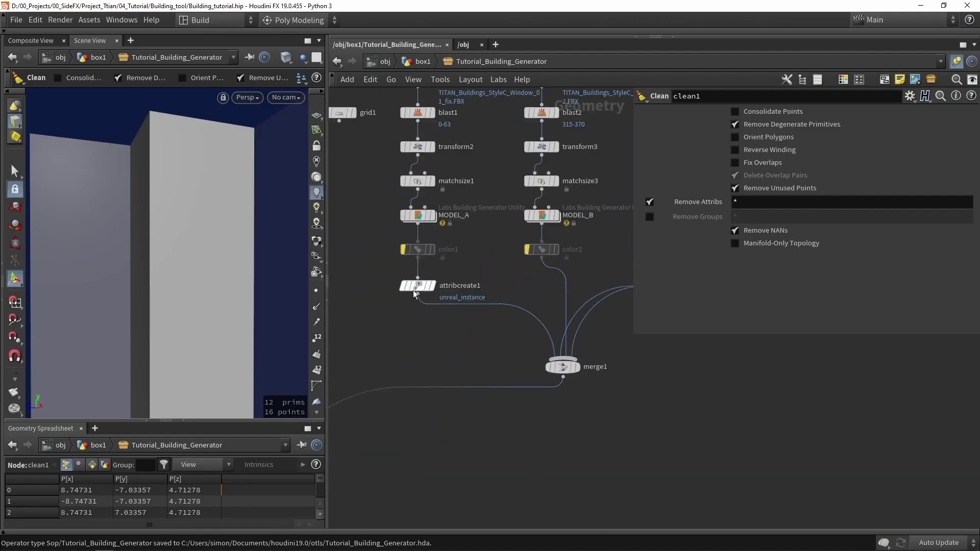
alt+drag(415, 289, 571, 282)
scroll(515, 279, up, 4)
- Replace attribcreate2's unreal_instance string with the copied StyleC Window_02 mesh reference
click(790, 268)
key(ctrl+a)
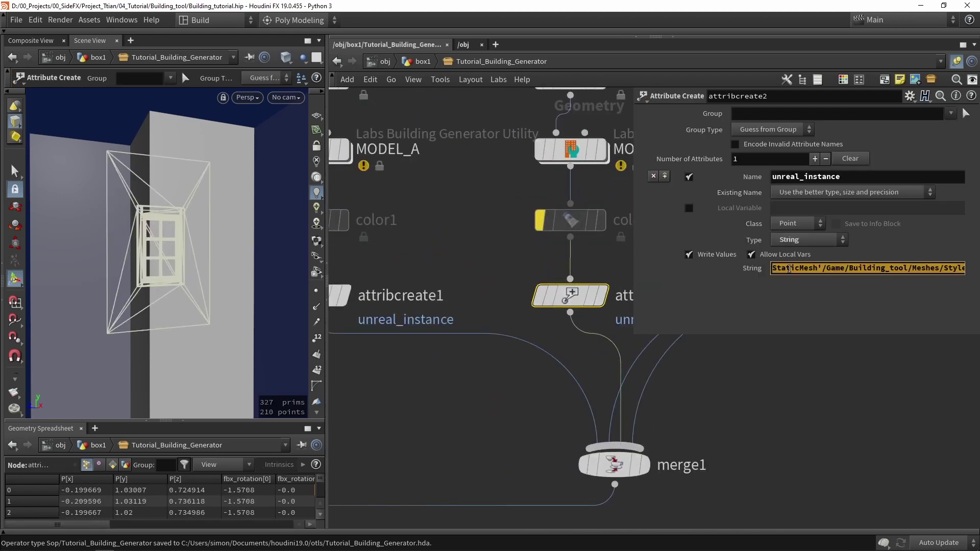
key(ctrl+v)
click(818, 412)
- Set the Expanded Form of FLOOR_Base's BaseWall floor description to [B]<A>[B]
middle_drag(735, 427, 654, 391)
scroll(653, 391, down, 5)
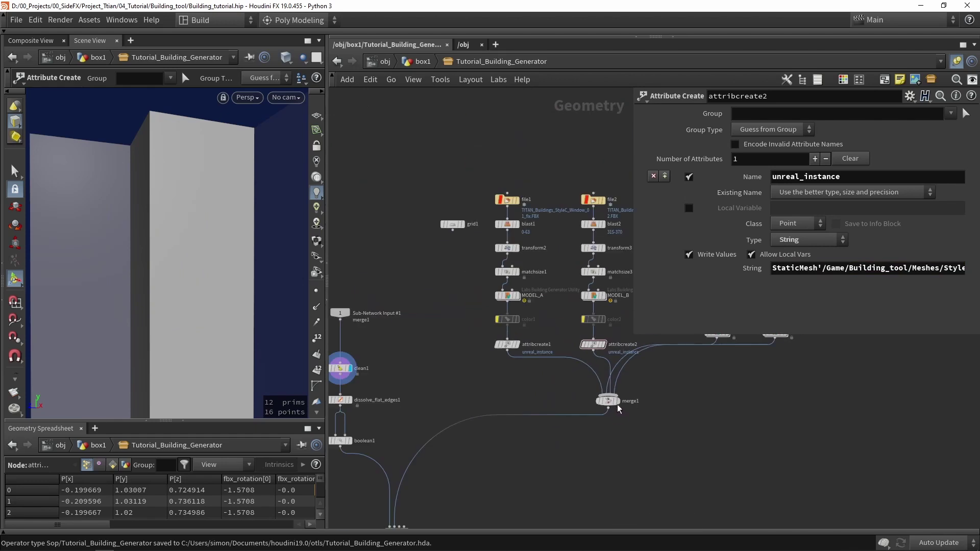
drag(615, 403, 637, 447)
middle_drag(757, 371, 546, 408)
scroll(507, 381, up, 5)
drag(548, 445, 444, 347)
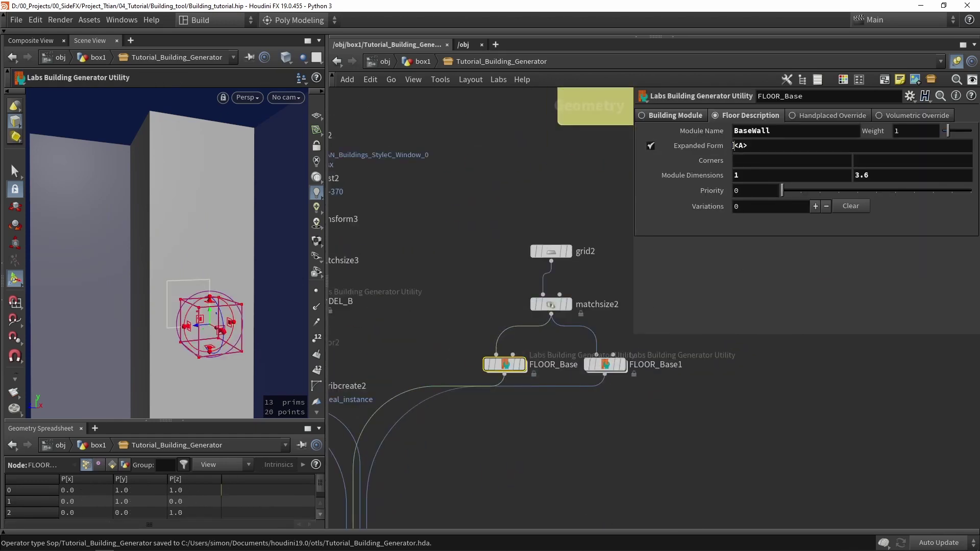
click(733, 146)
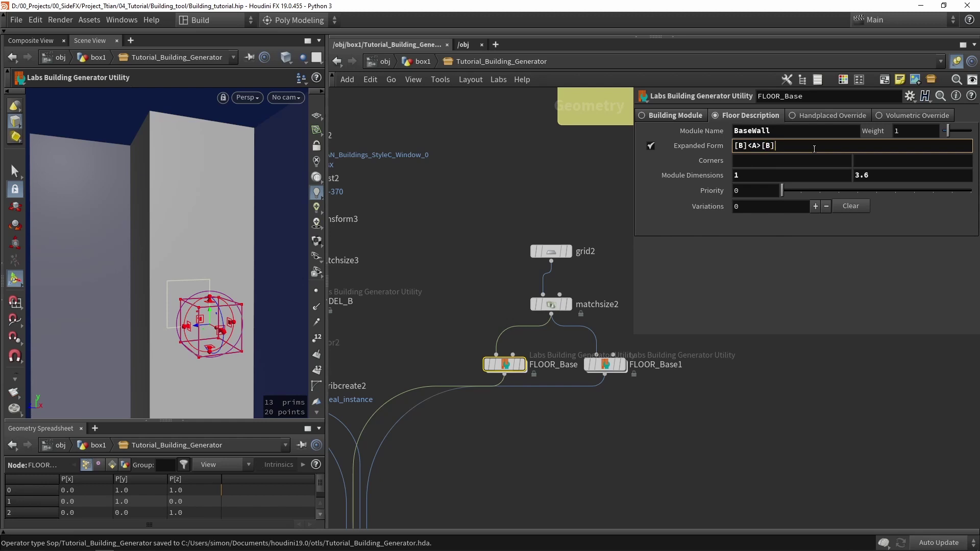
click(856, 437)
- Save the Tutorial Building Generator digital asset with the new wall pattern and Window_02 instance attribute
scroll(816, 437, down, 7)
middle_drag(571, 515, 518, 436)
scroll(497, 469, up, 5)
middle_drag(497, 469, 491, 379)
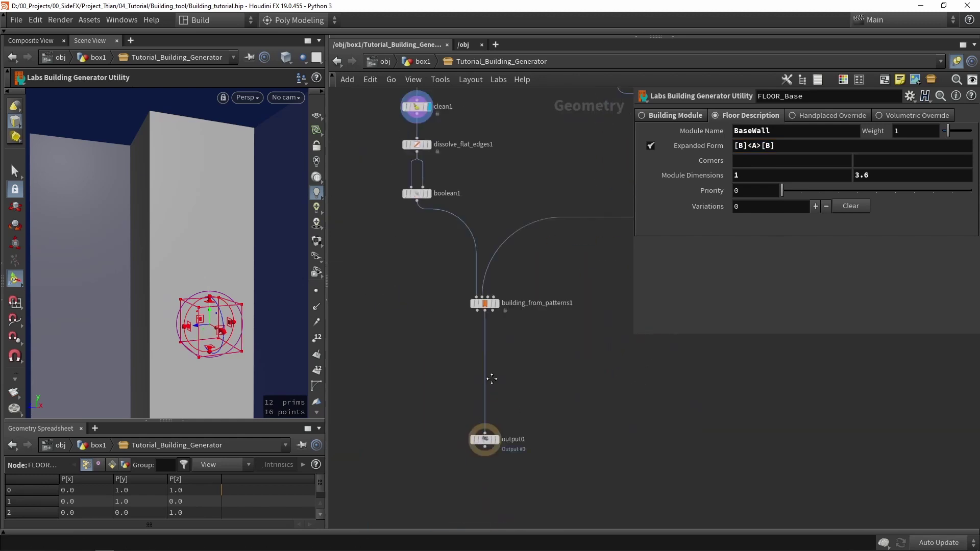
drag(461, 350, 580, 470)
click(88, 19)
mouse_move(134, 98)
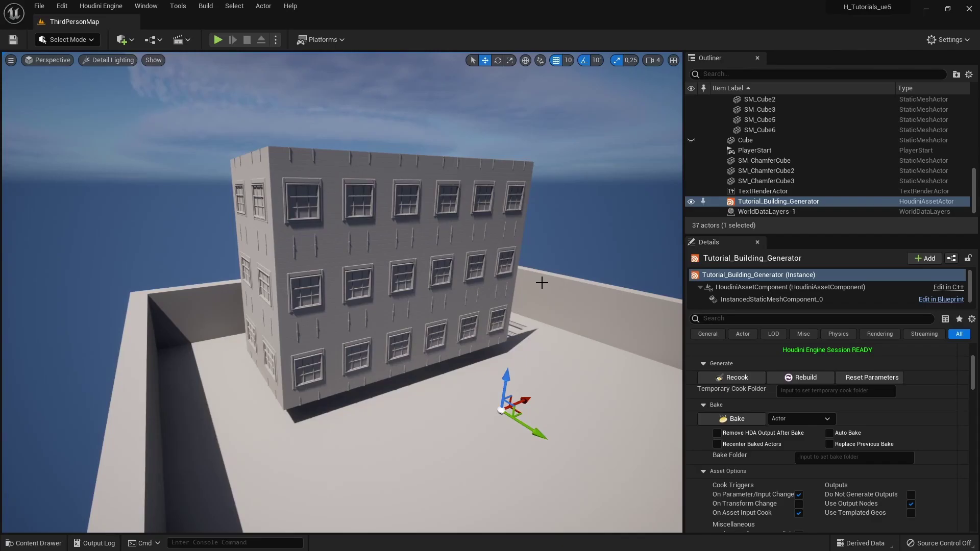
- Switch to Unreal Engine, rebuild the building generator asset, and check the options offered by its Group parameter
click(791, 380)
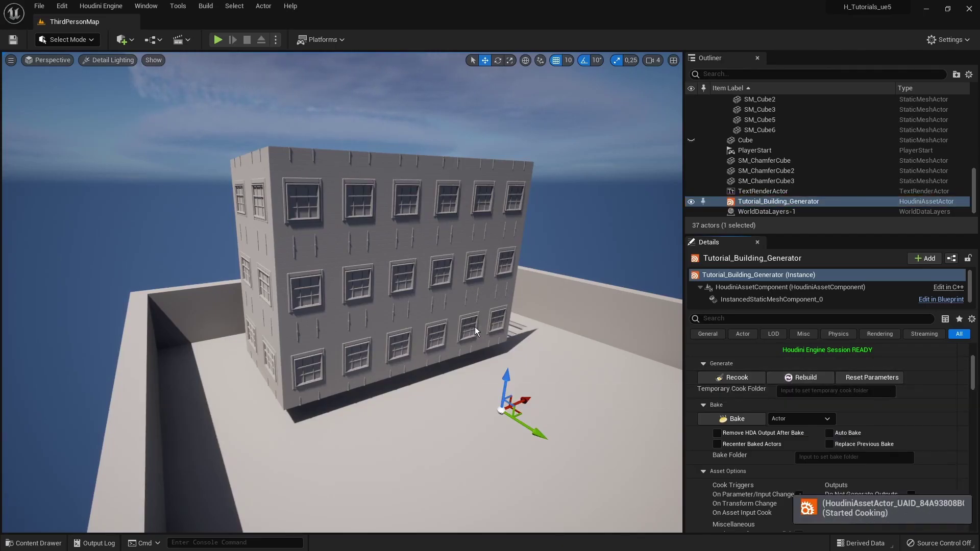
key(w)
right_drag(474, 326, 474, 265)
key(s)
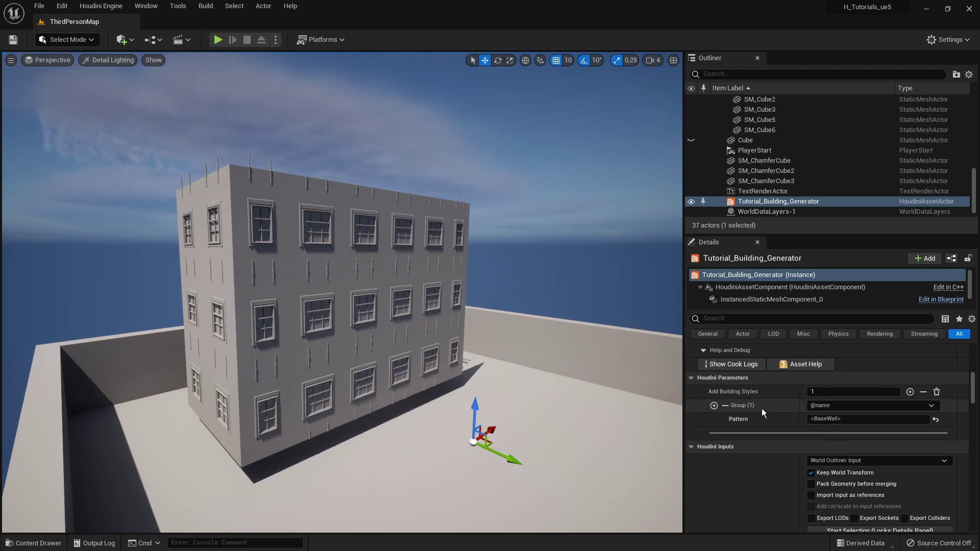
click(842, 408)
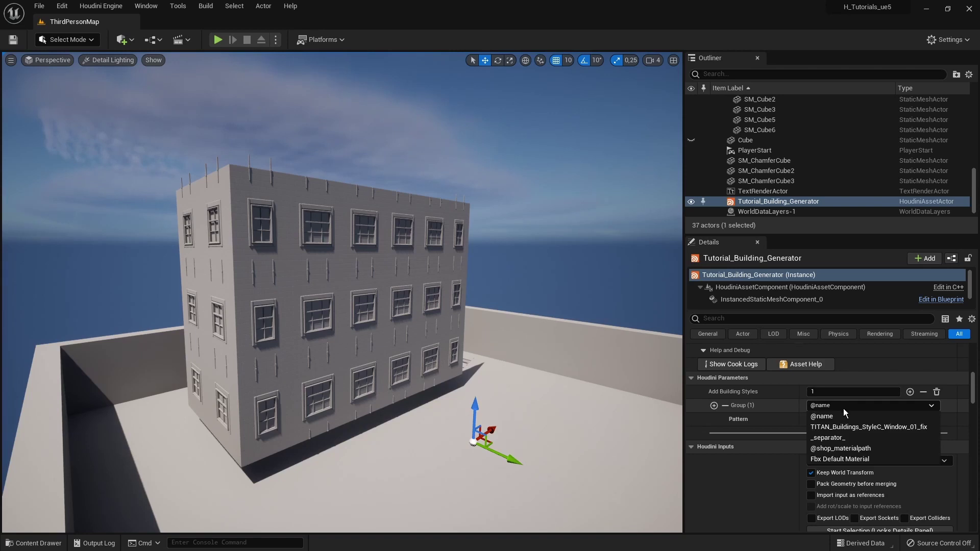
click(771, 426)
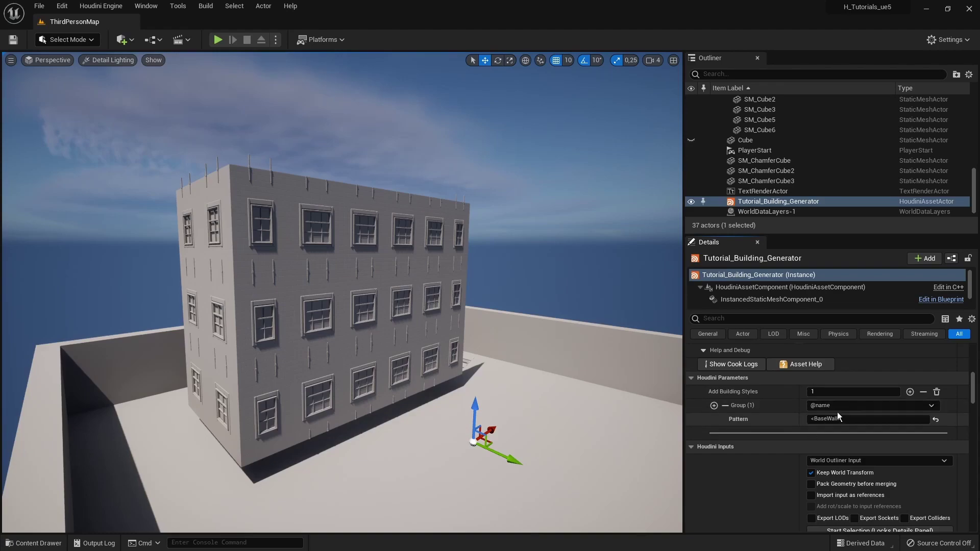
- Switch back to Houdini and open the type properties of the Tutorial Building Generator asset for editing
key(alt+Tab)
drag(406, 237, 507, 287)
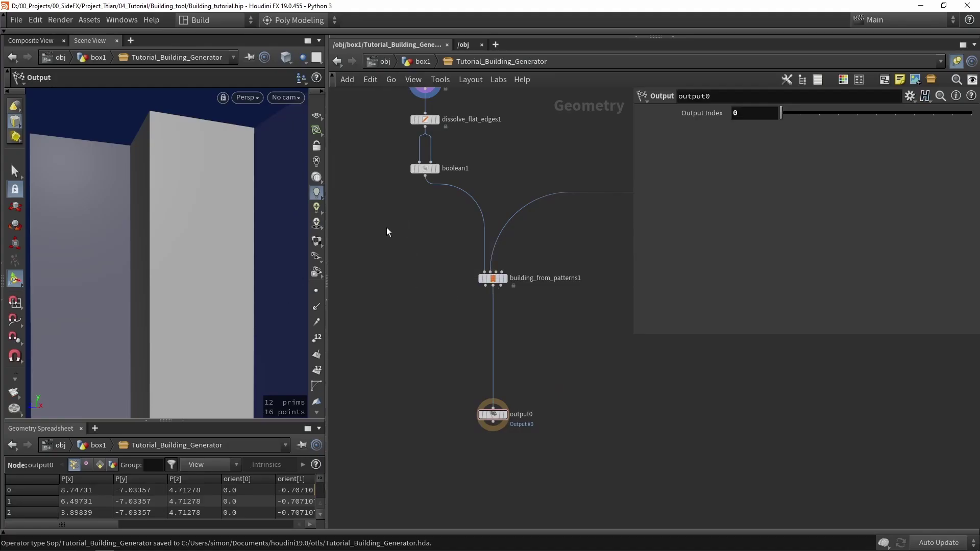
drag(387, 232, 536, 327)
click(110, 21)
mouse_move(71, 16)
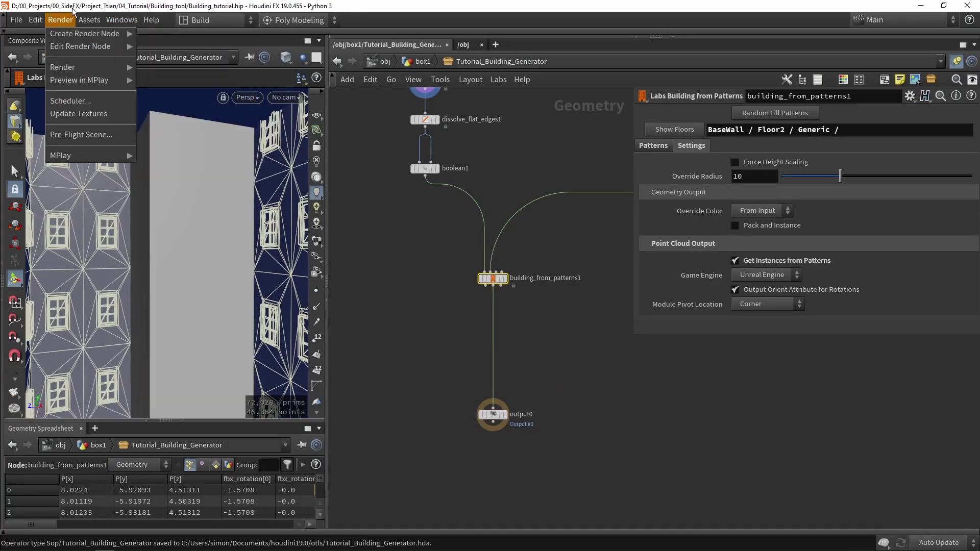
mouse_move(153, 106)
click(280, 120)
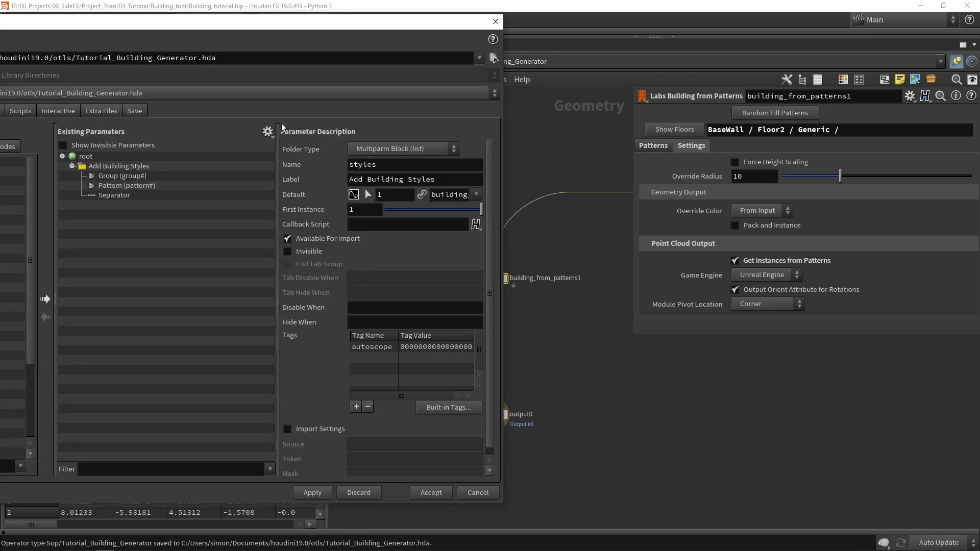
- Relabel the asset's group# parameter as TAGS and turn off its Use Menu option, applying the changes
click(116, 176)
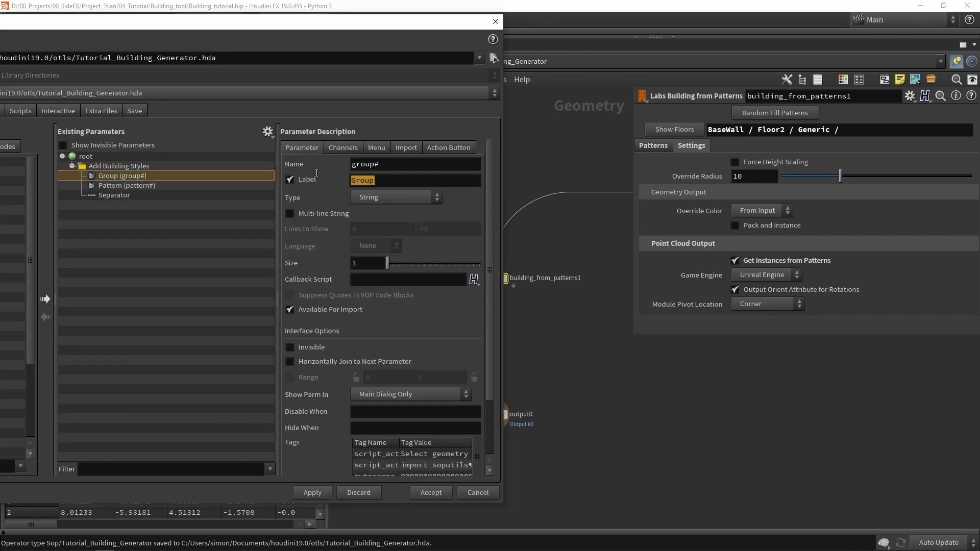
text(TAGS)
key(Return)
click(375, 148)
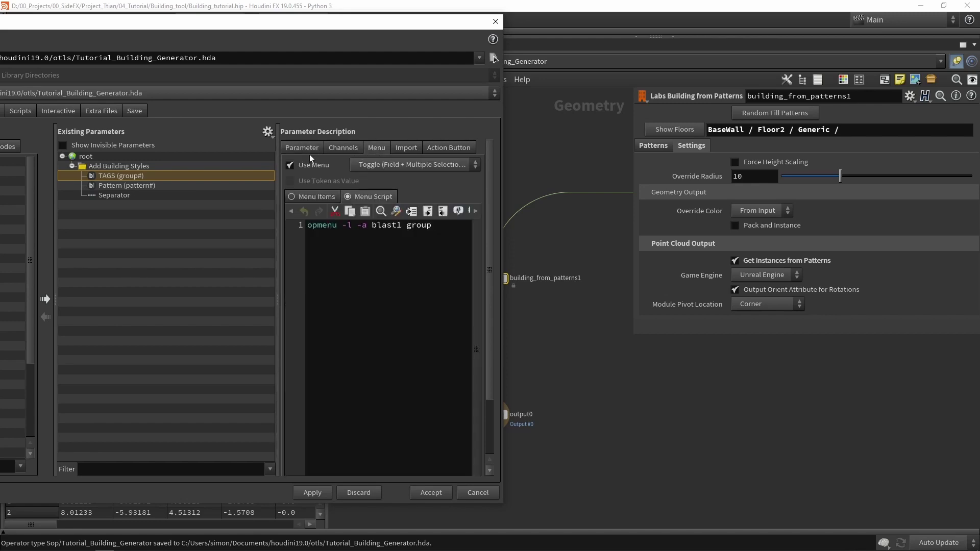
click(295, 163)
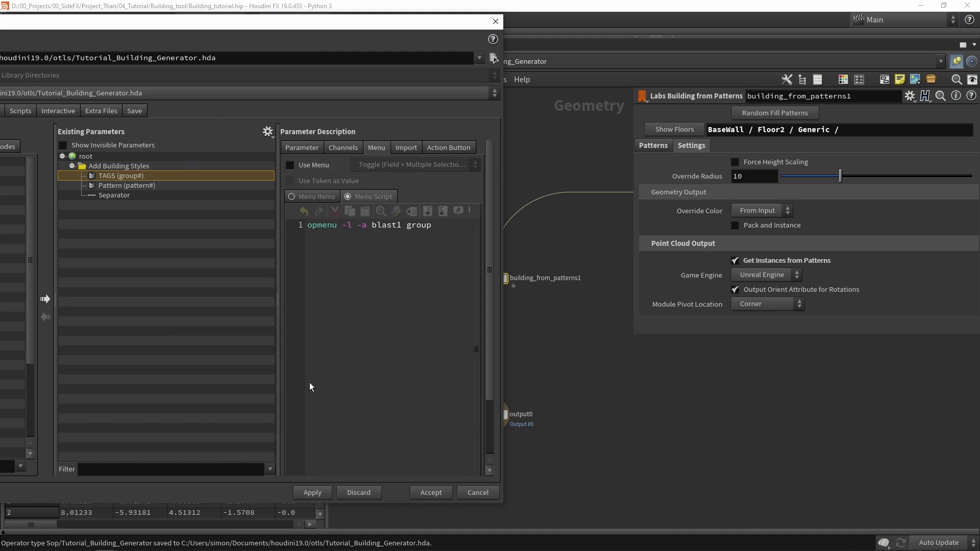
click(312, 493)
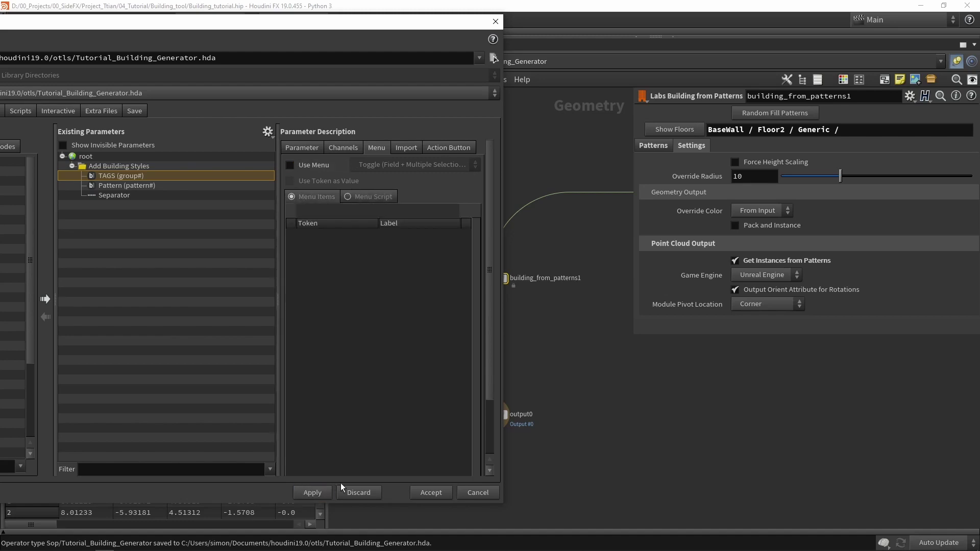
click(591, 453)
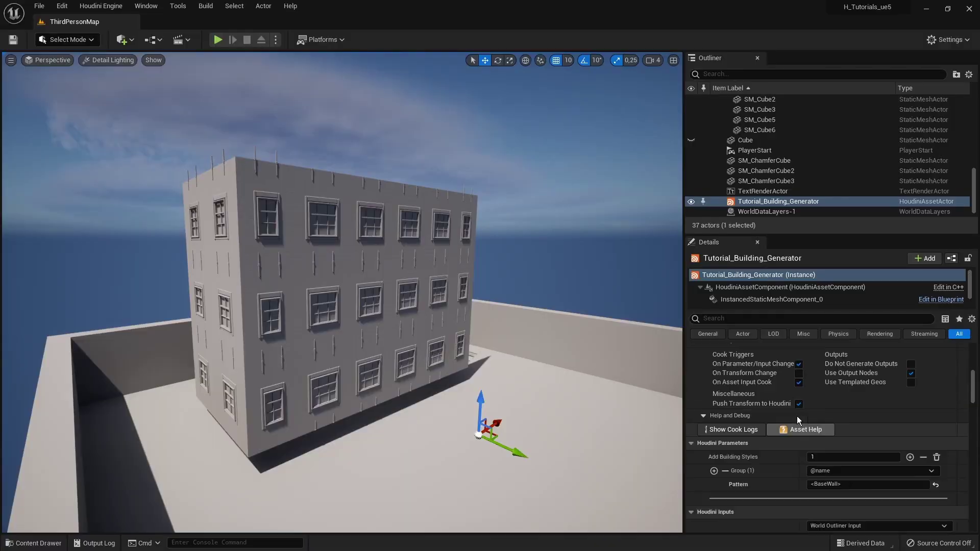
- Switch to Unreal Engine, rebuild the building generator asset, and show its Houdini parameters
scroll(797, 416, up, 5)
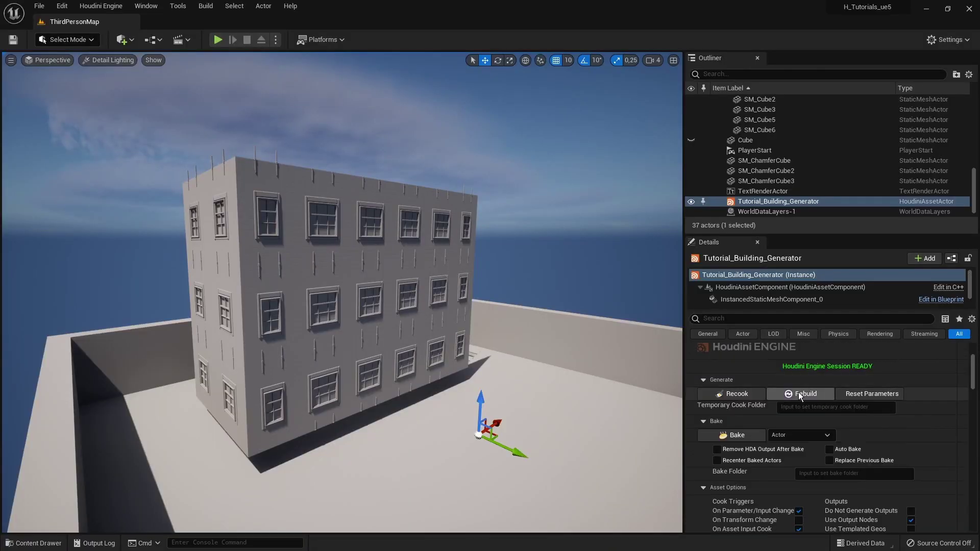
click(799, 388)
scroll(746, 373, down, 3)
scroll(746, 373, down, 3)
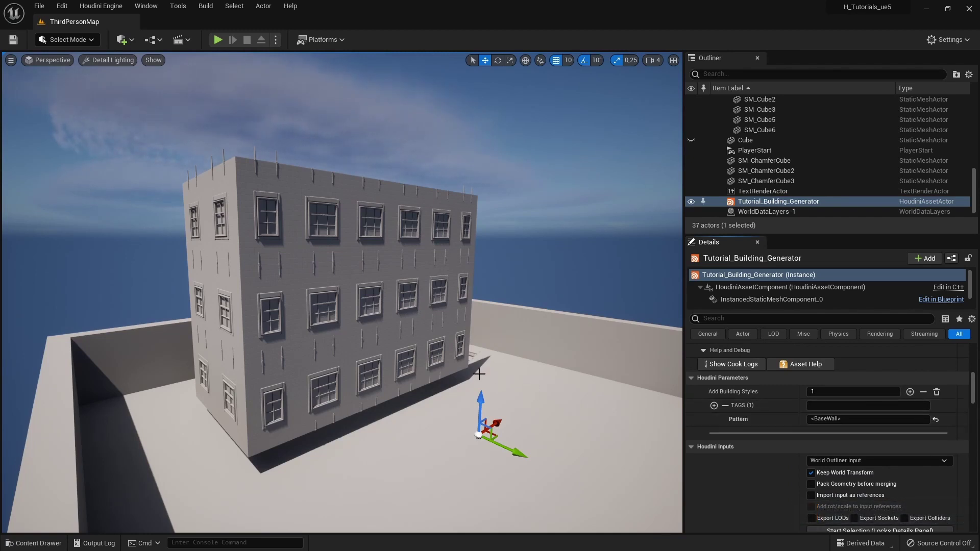
- Make the hidden Cube actor inside the generated building visible and select it
right_drag(473, 312, 471, 313)
key(e)
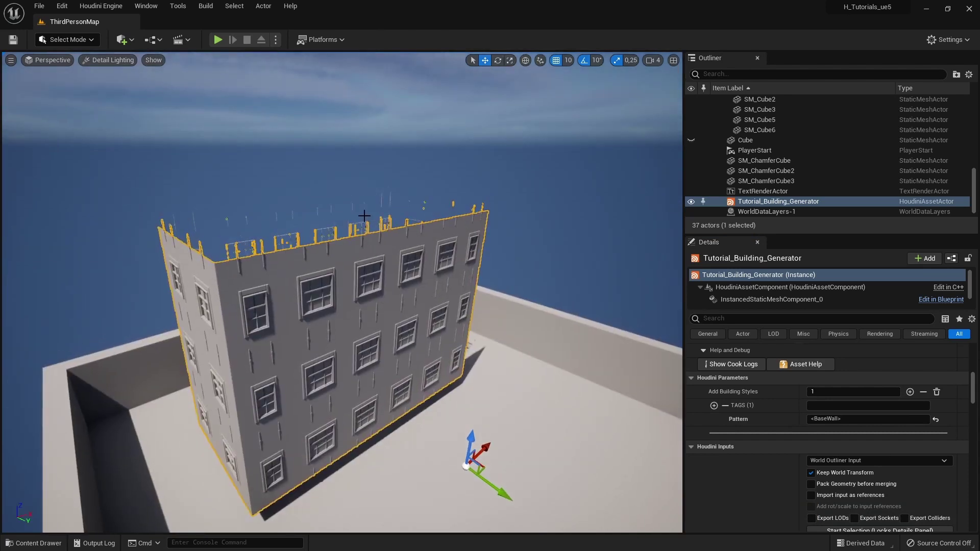
click(699, 141)
click(692, 140)
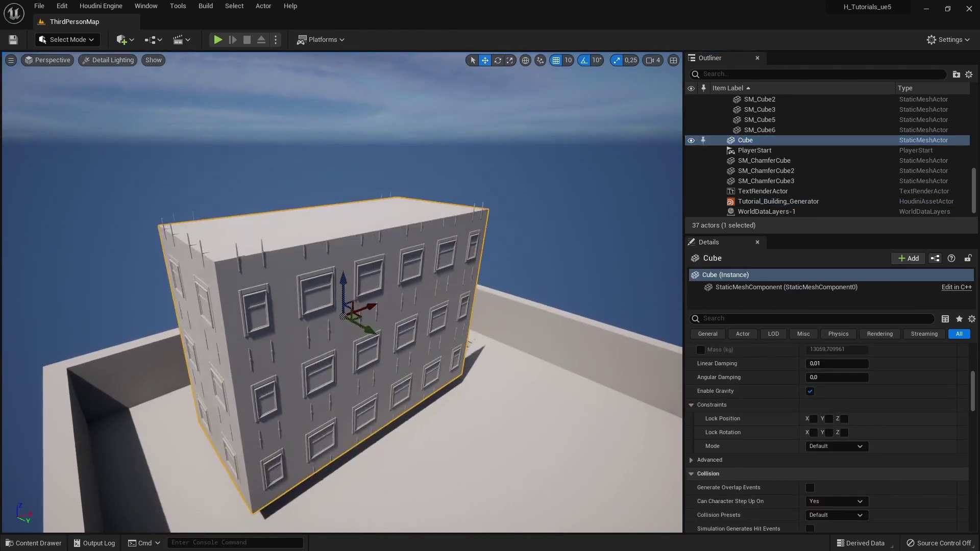
- Duplicate the Cube actor and place the copy alongside the generated building
key(e)
right_drag(318, 228, 362, 238)
key(h)
key(ctrl+h)
alt+drag(320, 281, 492, 317)
right_drag(492, 317, 469, 315)
click(360, 207)
click(517, 236)
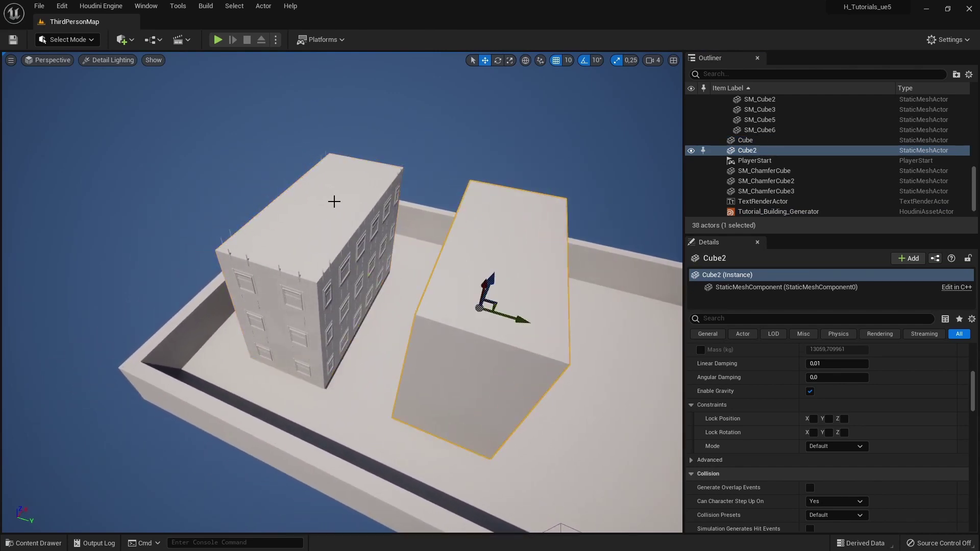
- Find the tags properties of the original Cube and add a component tag named A
click(334, 201)
scroll(752, 419, down, 3)
scroll(753, 419, down, 10)
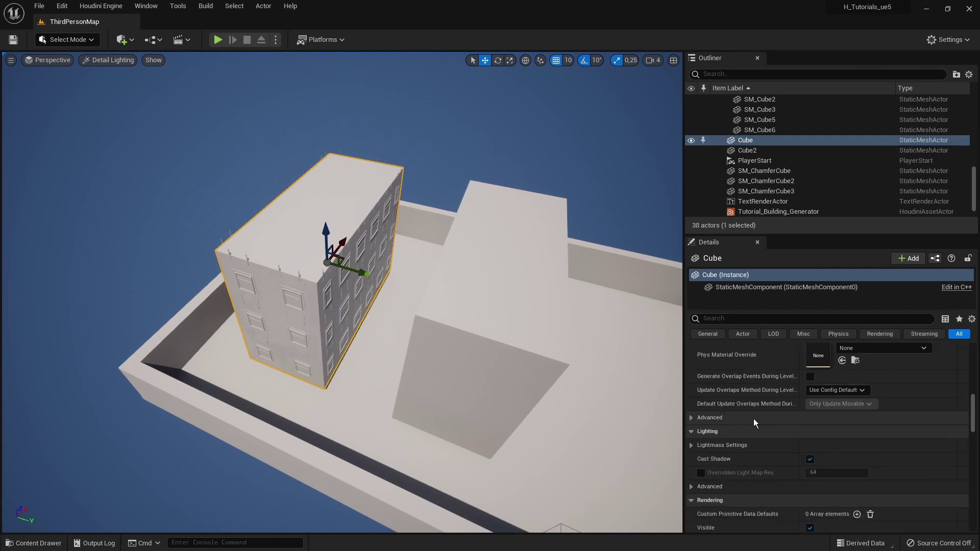
scroll(754, 418, down, 10)
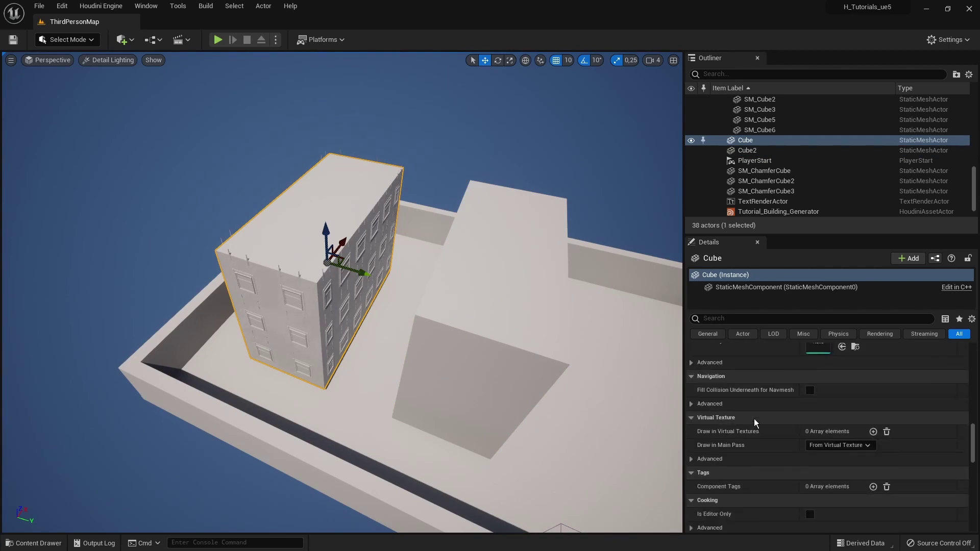
scroll(755, 416, down, 10)
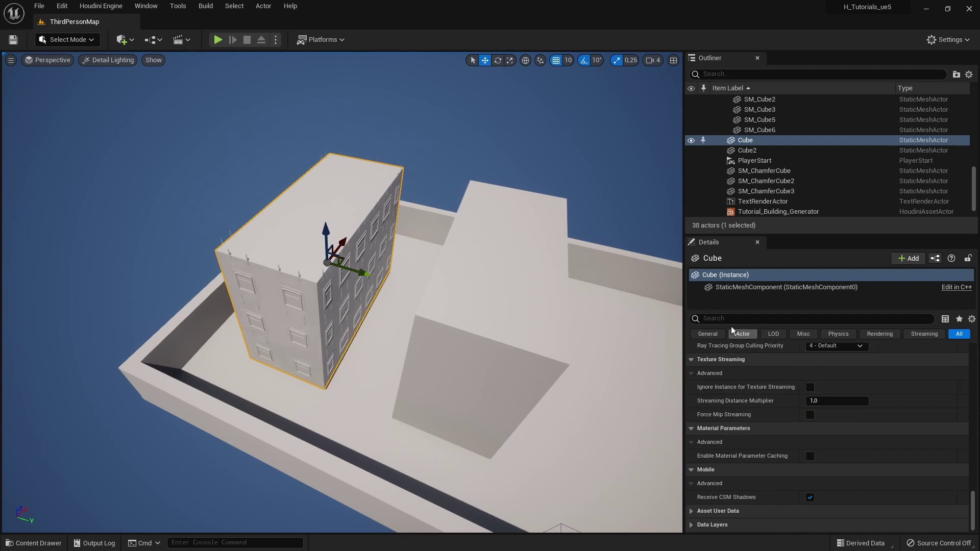
text(tags)
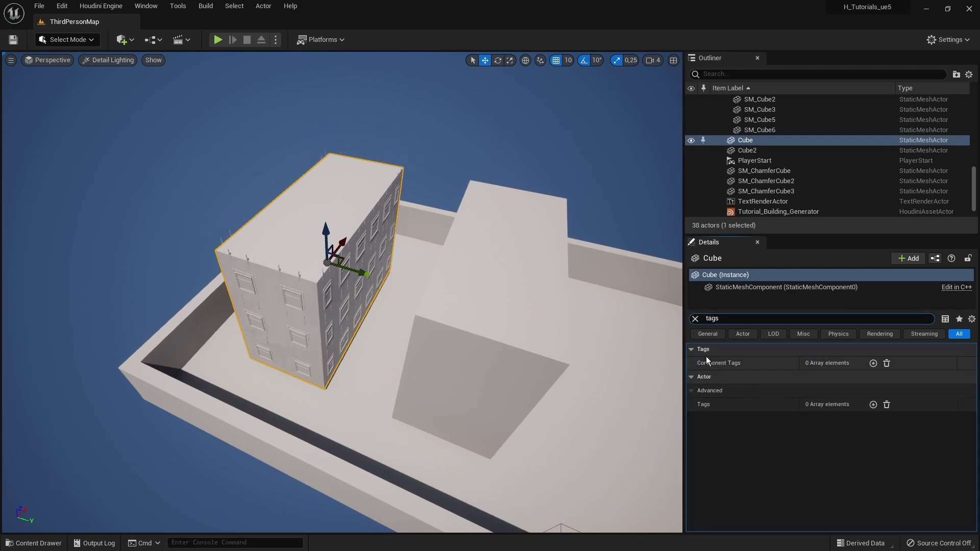
click(873, 363)
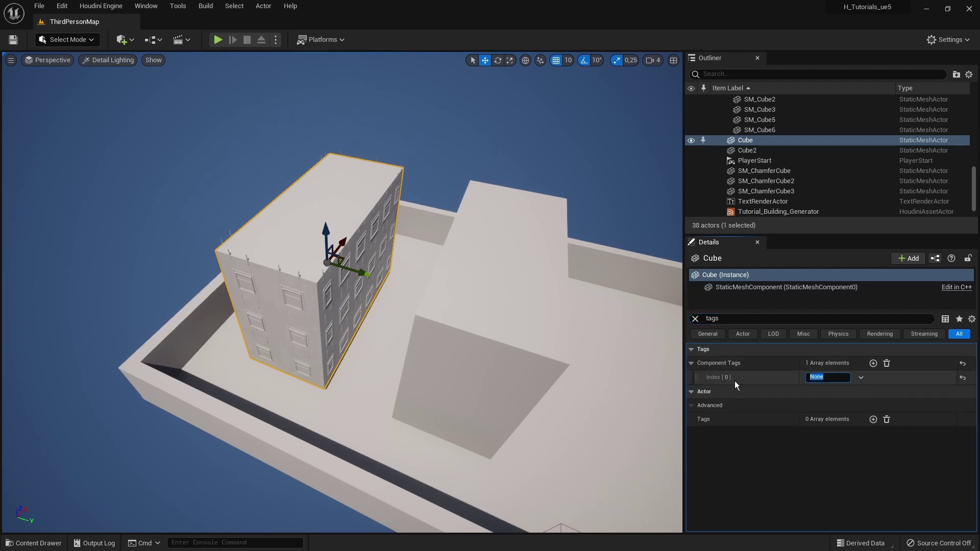
text(A)
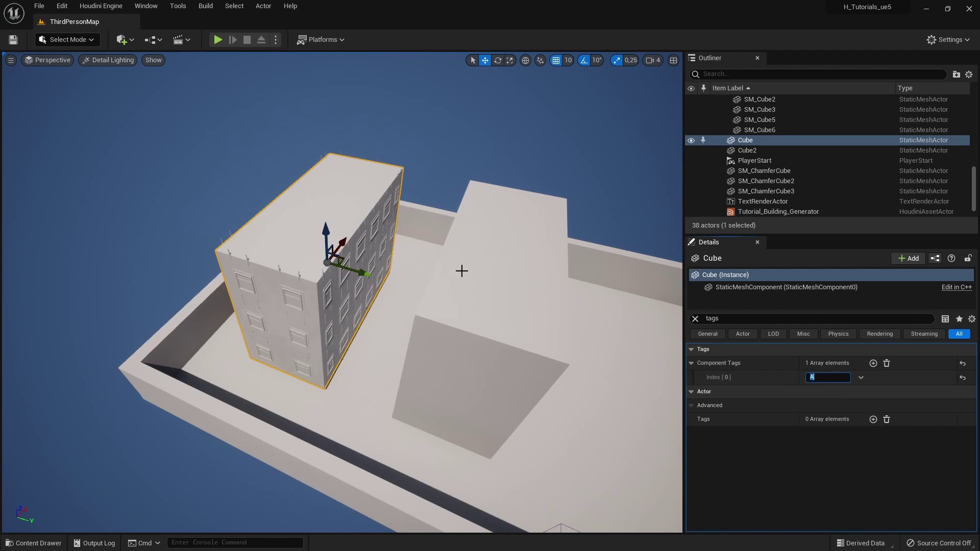
- Add a component tag named B to the duplicated cube, Cube2
click(461, 271)
click(872, 363)
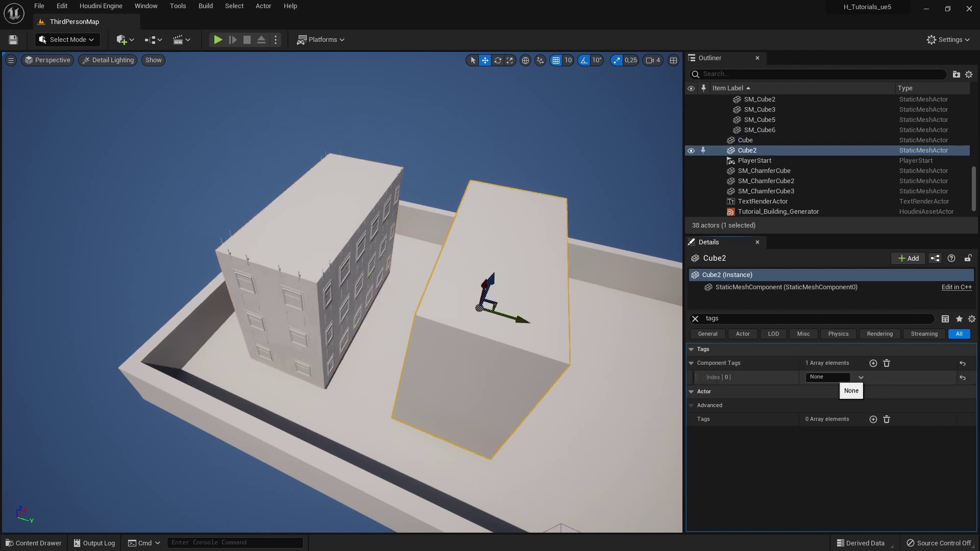
click(826, 377)
text(B)
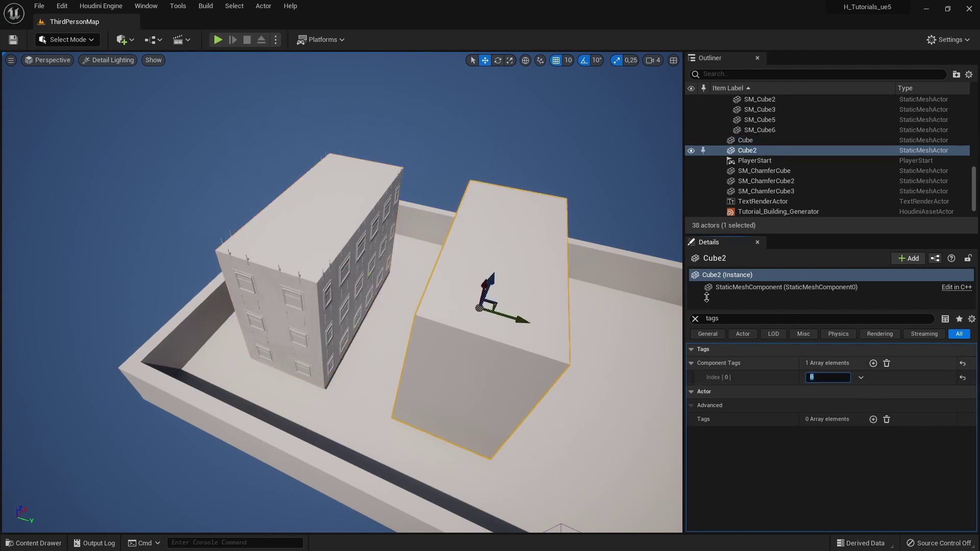
- Select the original Cube and check its component tag
right_drag(573, 269, 534, 273)
key(d)
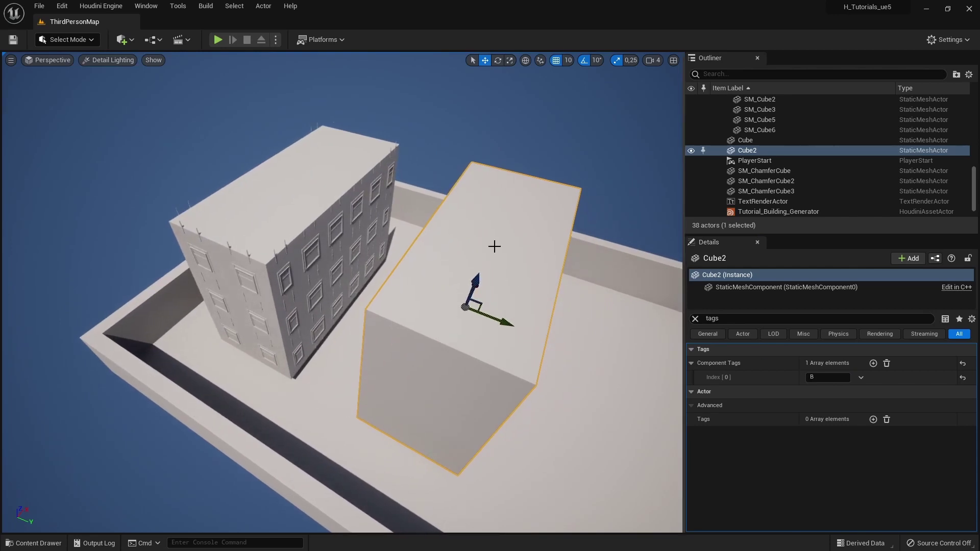
scroll(494, 247, up, 5)
click(290, 248)
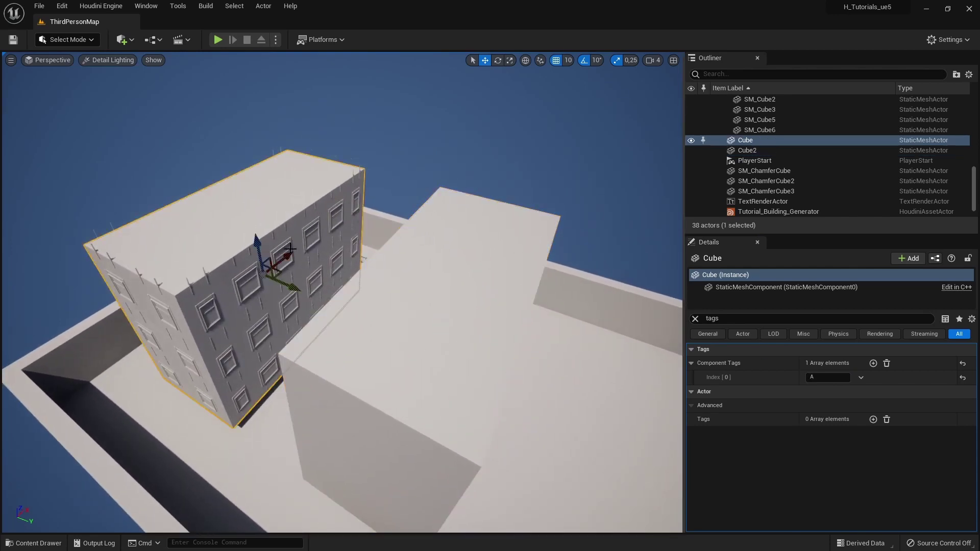
key(a)
right_drag(289, 248, 289, 232)
key(s)
- Select the Tutorial_Building_Generator actor, clear the property filter, and show its Houdini input settings
click(739, 212)
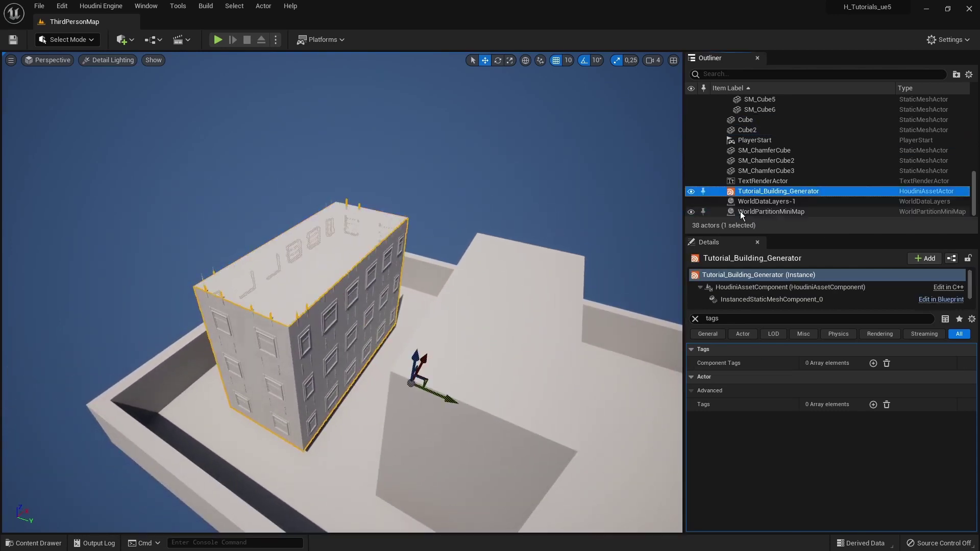
click(694, 318)
scroll(761, 378, down, 8)
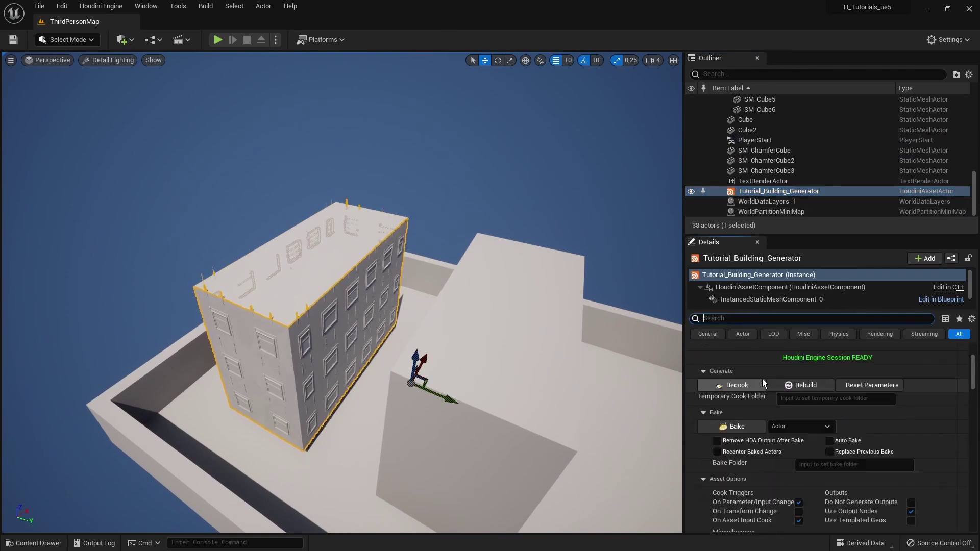
scroll(766, 384, down, 2)
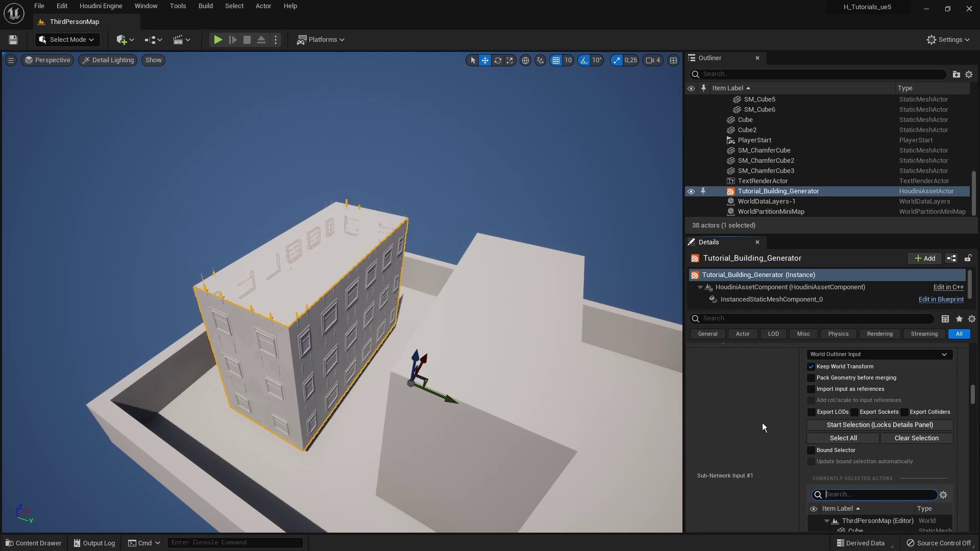
scroll(779, 422, up, 1)
scroll(791, 411, down, 1)
scroll(788, 399, up, 1)
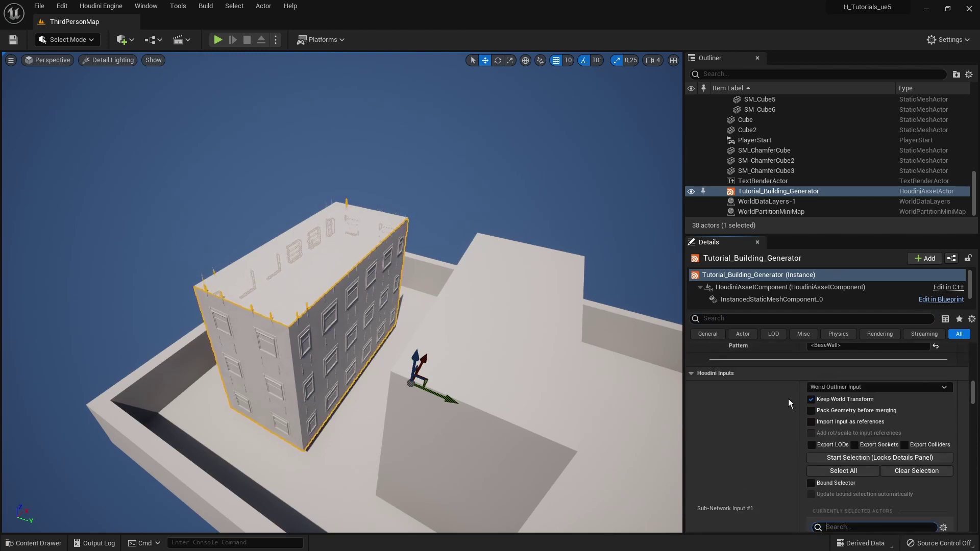
scroll(775, 393, down, 1)
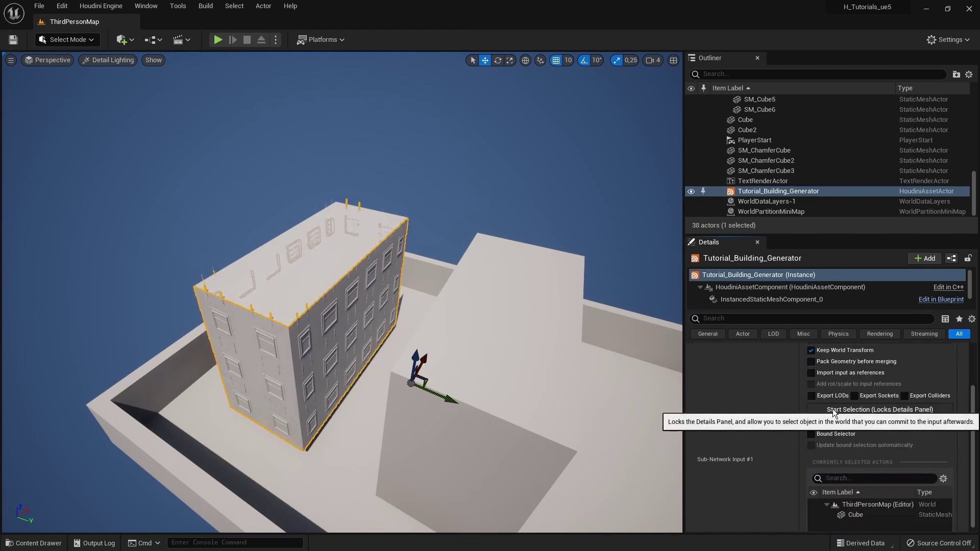
- Use both Cube and Cube2 as the generator's World Outliner input and switch the viewport to game view
click(831, 409)
ctrl+click(497, 333)
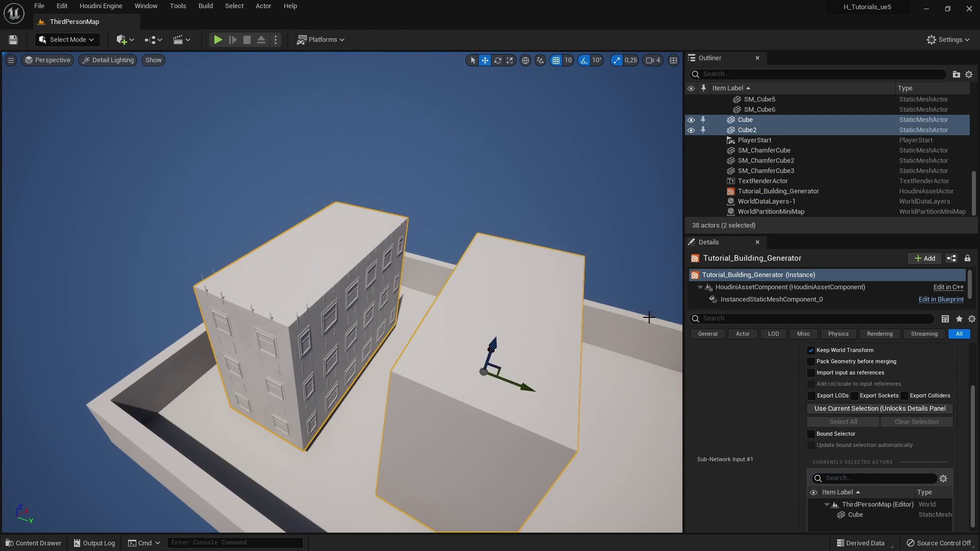
click(822, 408)
scroll(861, 448, down, 1)
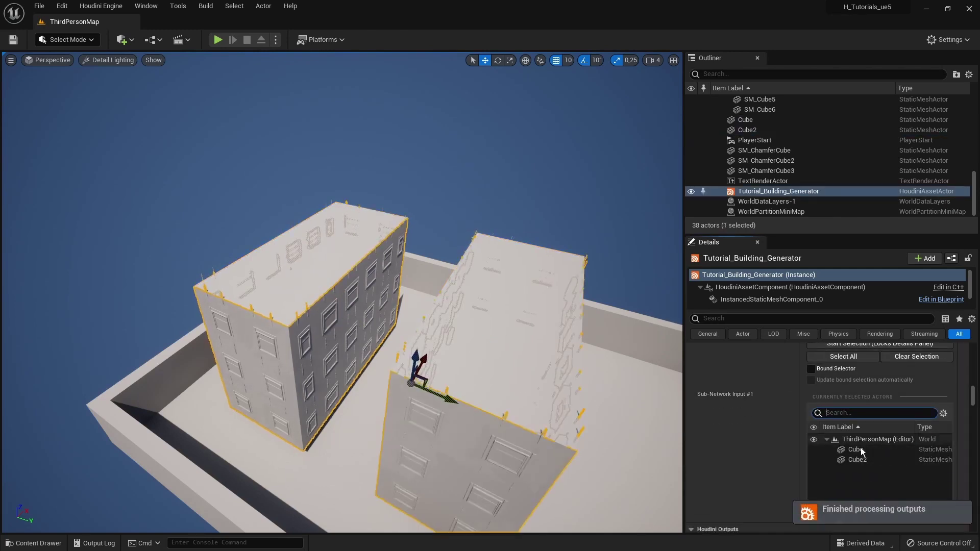
right_drag(541, 347, 610, 367)
key(g)
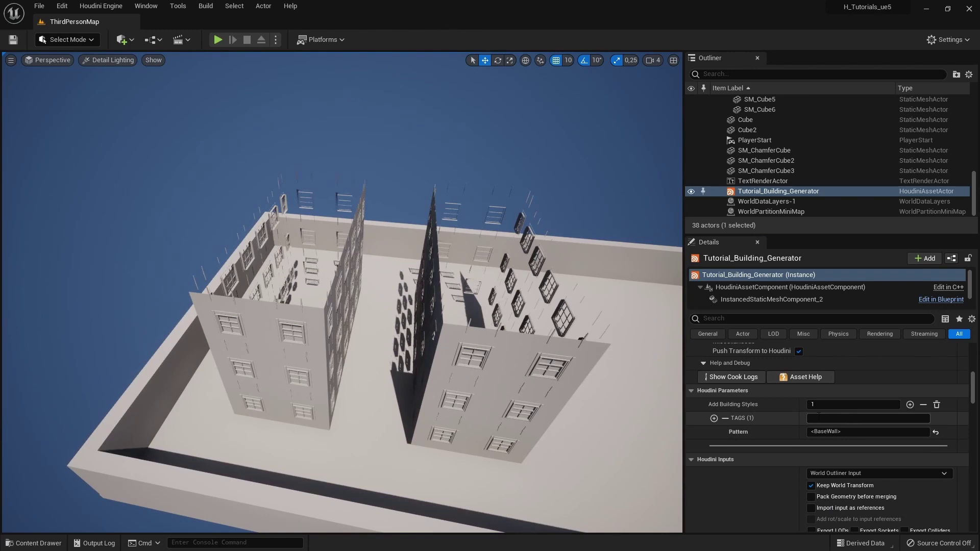
- Rebuild the building generator asset
click(817, 418)
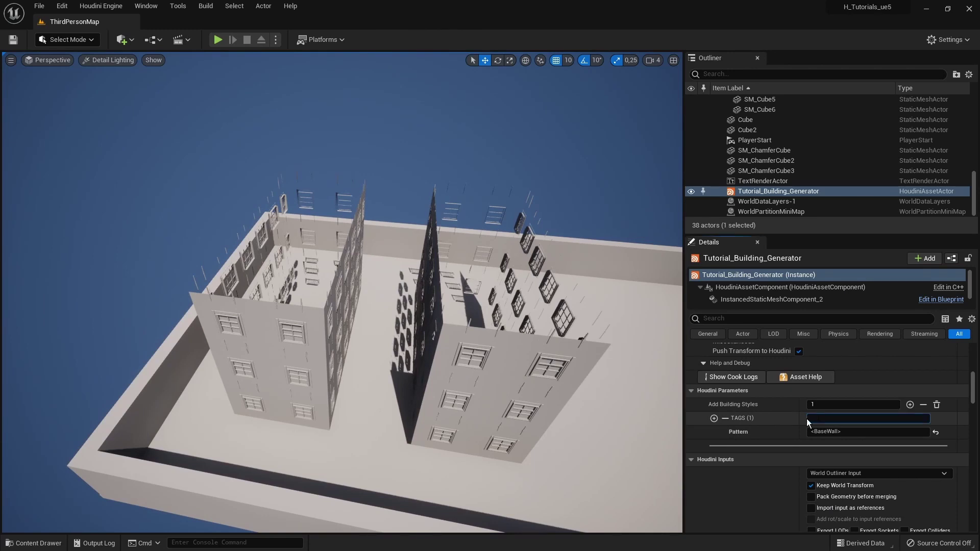
click(768, 420)
scroll(769, 421, down, 1)
scroll(771, 422, up, 13)
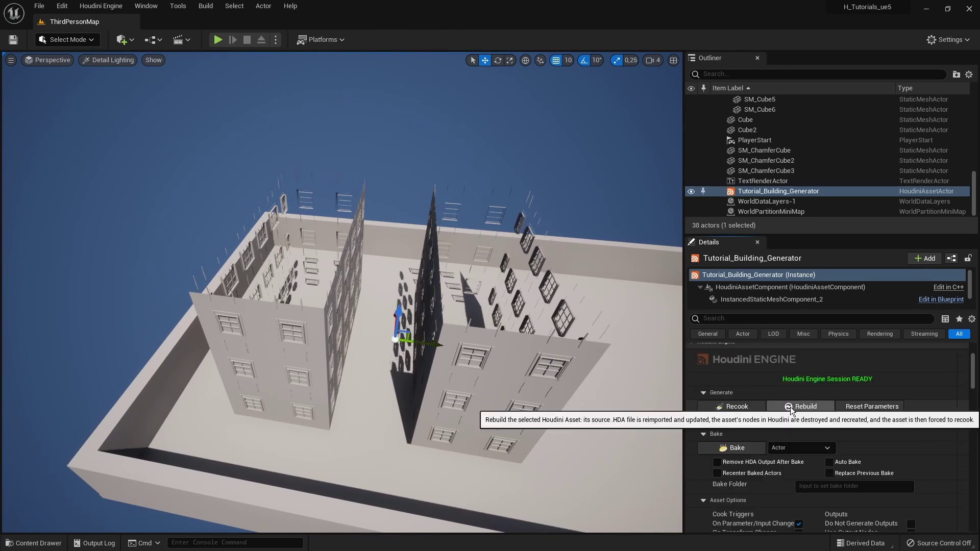
click(790, 406)
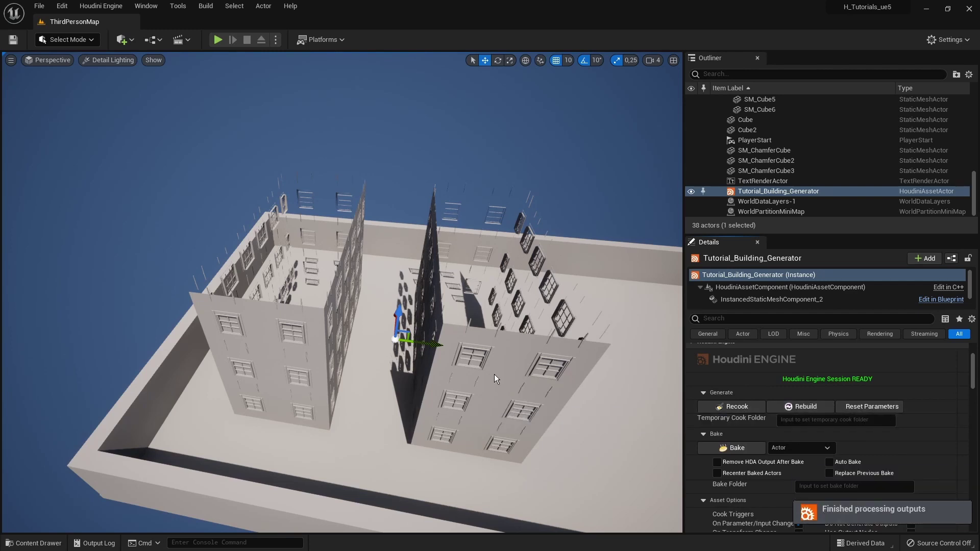
- Set the first building style's tag to A in the Houdini parameters
scroll(770, 424, down, 6)
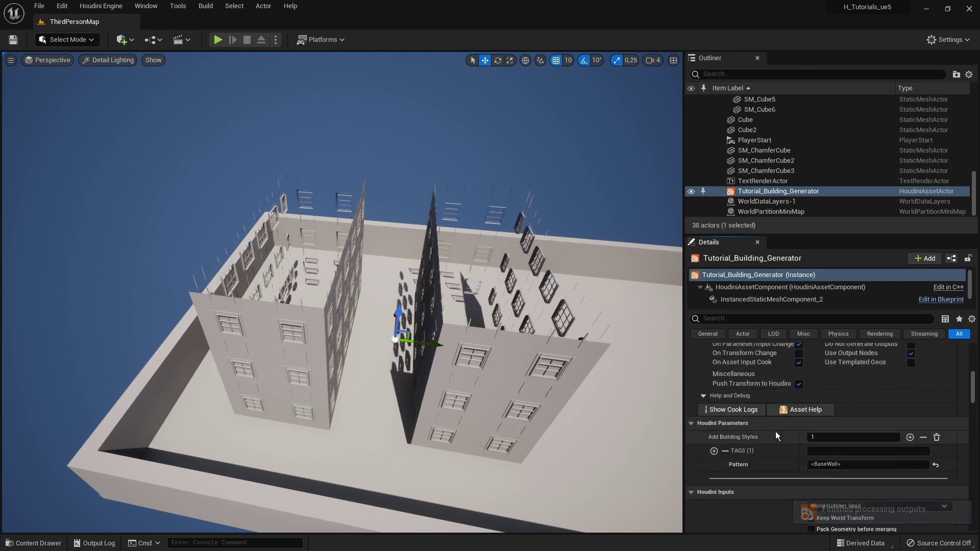
click(821, 386)
text(A)
key(Return)
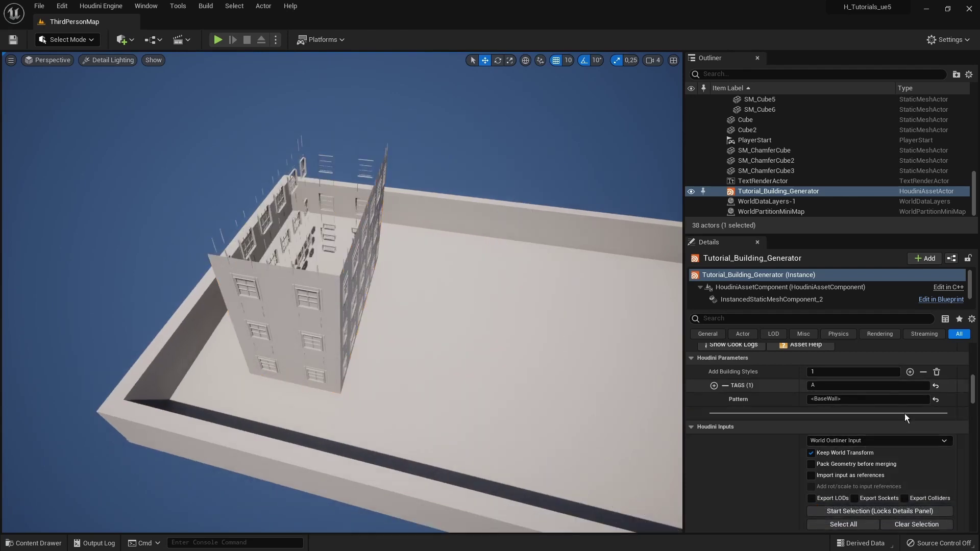
- Add a second building style with tag B and the pattern <Floor2>
click(910, 372)
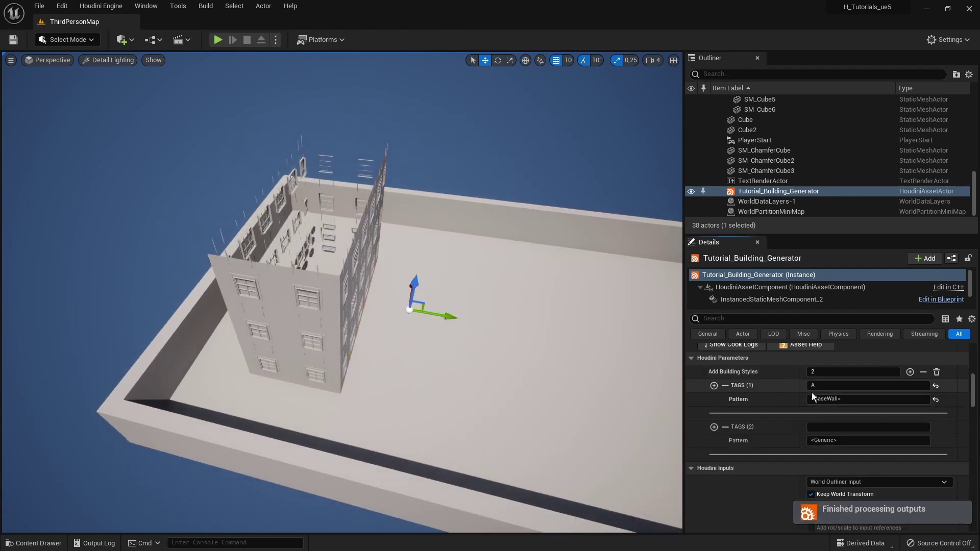
click(817, 426)
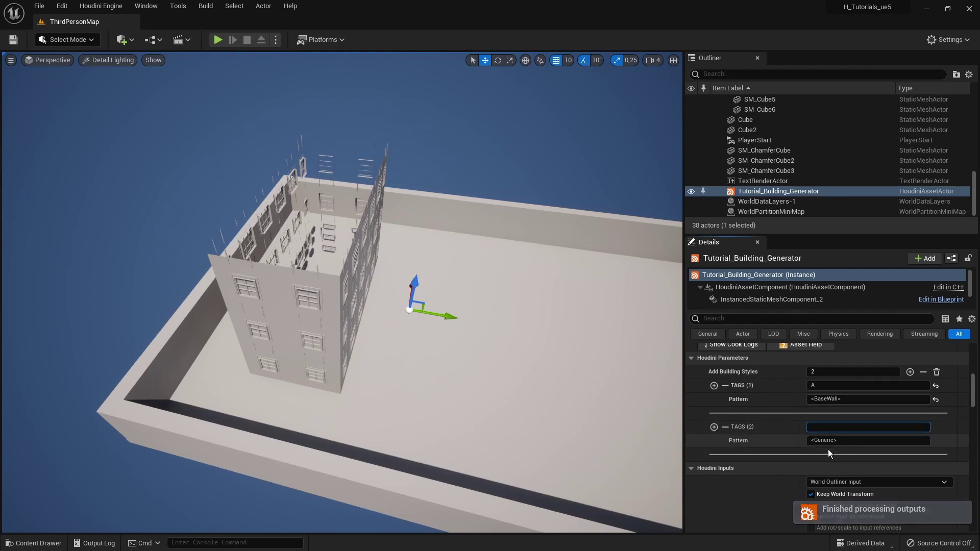
text(B)
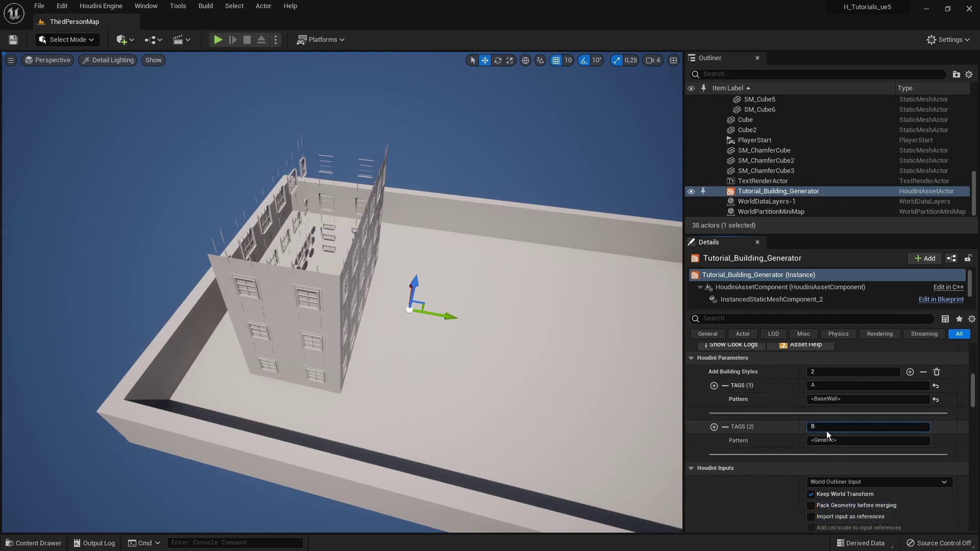
click(868, 441)
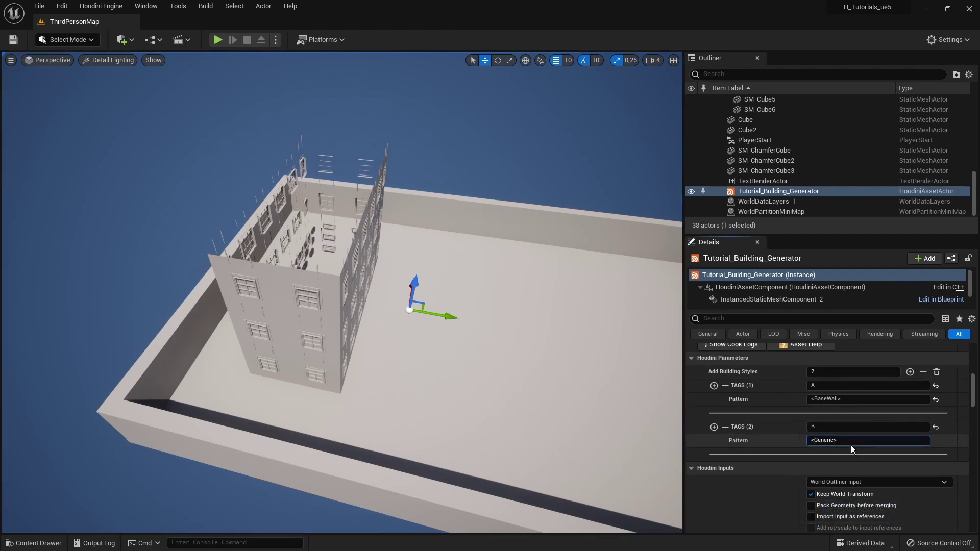
key(BackSpace)
key(BackSpace)
text(Floor2)
key(Return)
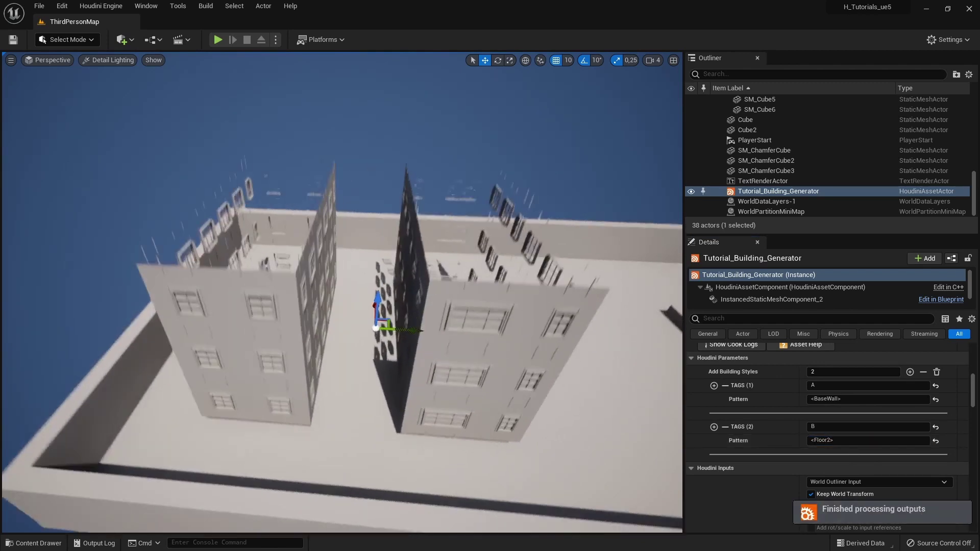
- Inspect the facades of both generated buildings from several sides and compare their window patterns
alt+drag(449, 278, 450, 278)
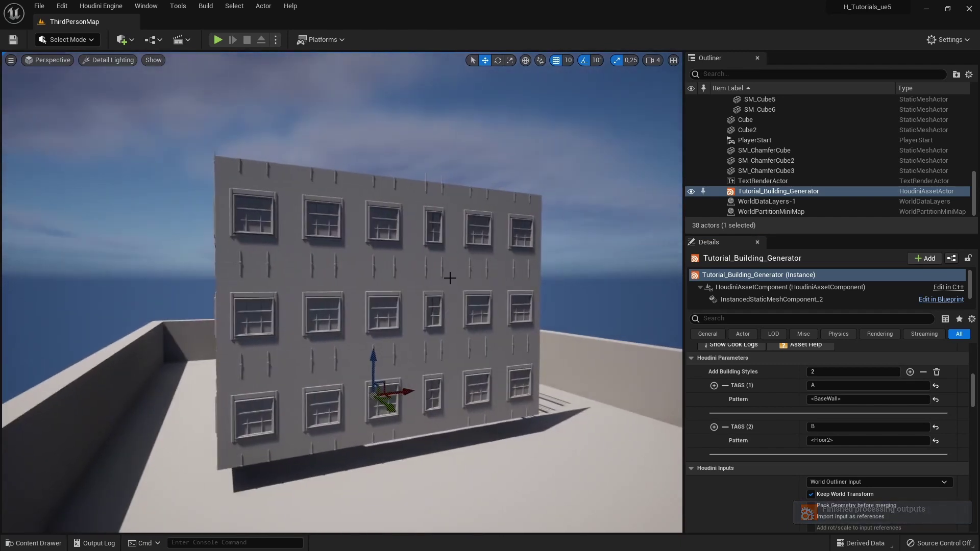
right_drag(449, 278, 450, 278)
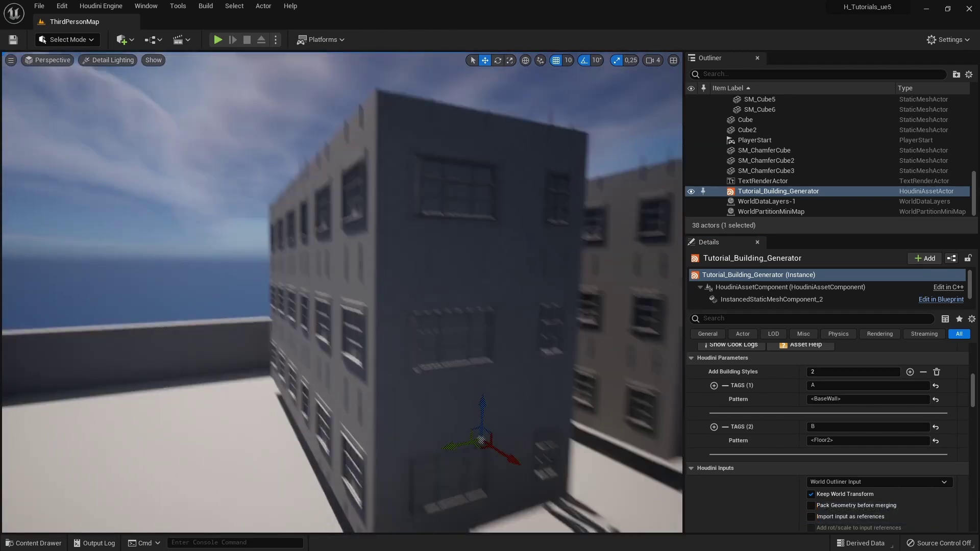
right_drag(210, 214, 210, 214)
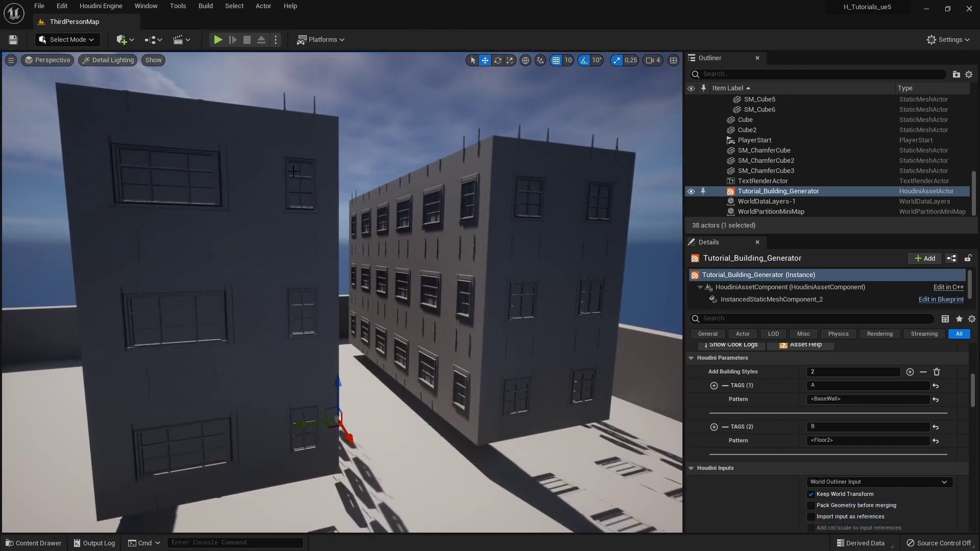
right_drag(499, 225, 499, 224)
right_drag(497, 175, 496, 174)
scroll(804, 427, up, 2)
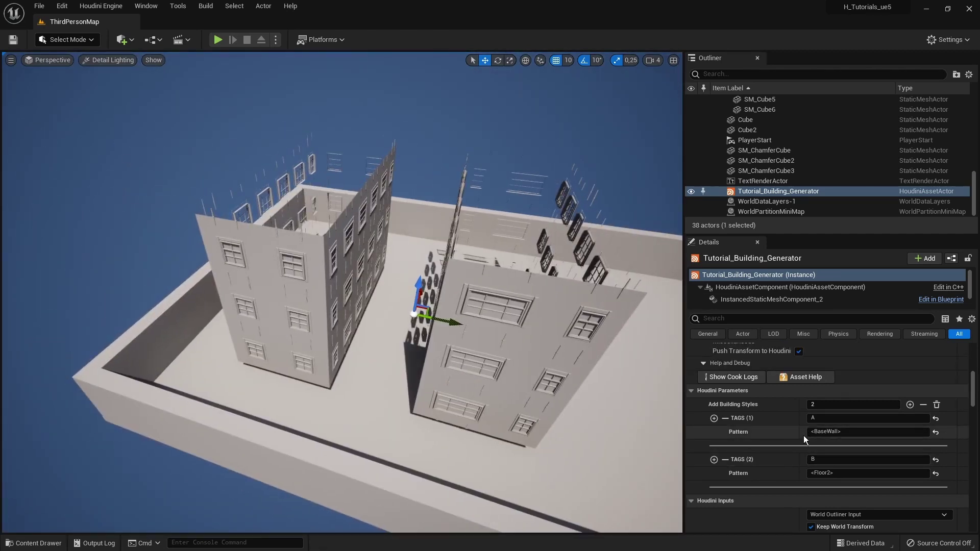